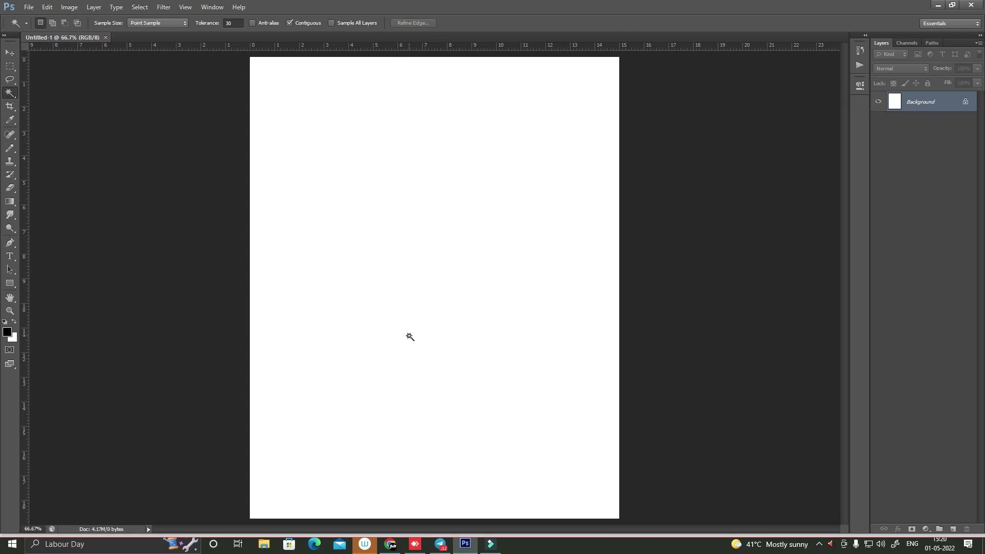
# - Dismiss the file browser, then read down the article, highlighting its question and summary line
pyautogui.hotkey('ctrl', 'o')
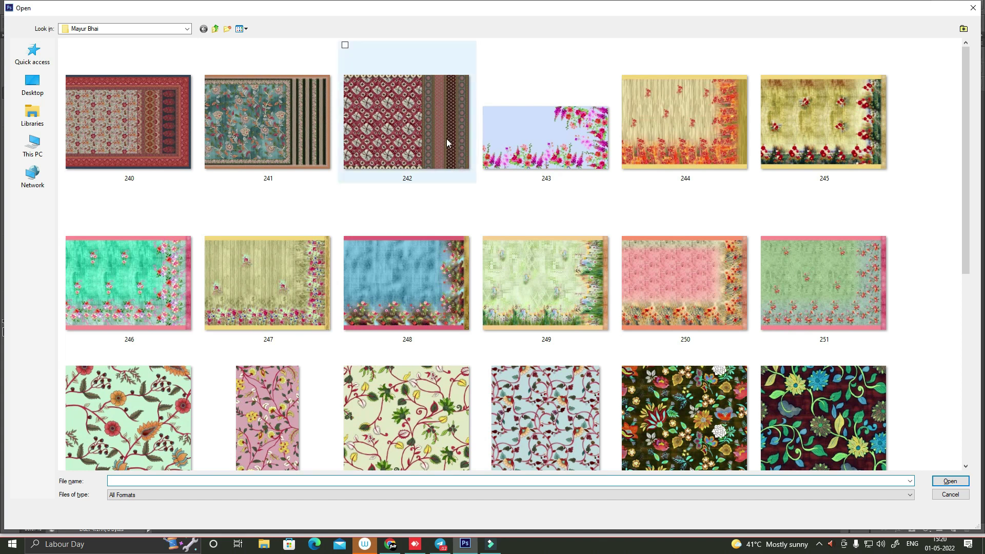
pyautogui.press('Escape')
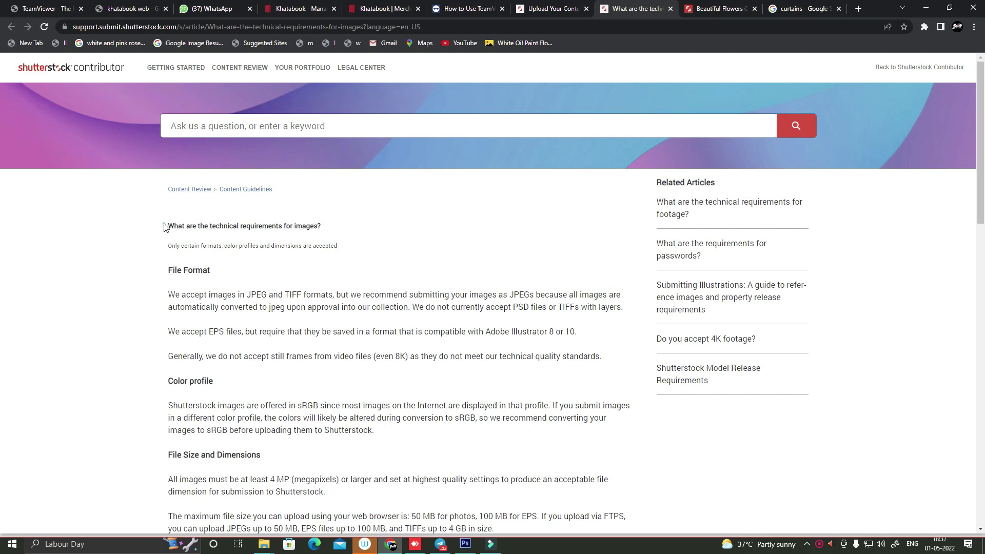
pyautogui.moveTo(165, 226); pyautogui.dragTo(303, 246)
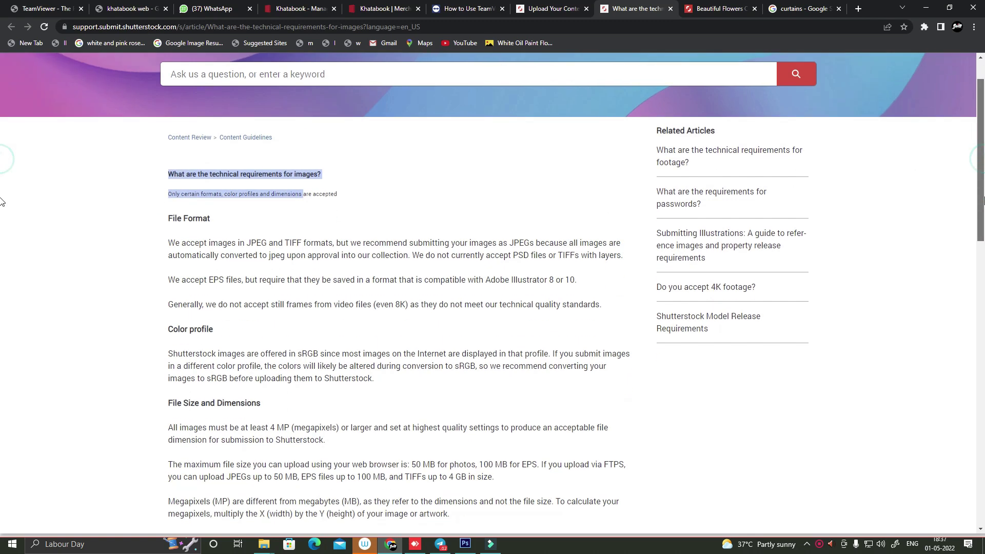
pyautogui.scroll(-3, 1, 169)
pyautogui.scroll(-1, 1, 251)
pyautogui.scroll(-2, 1, 282)
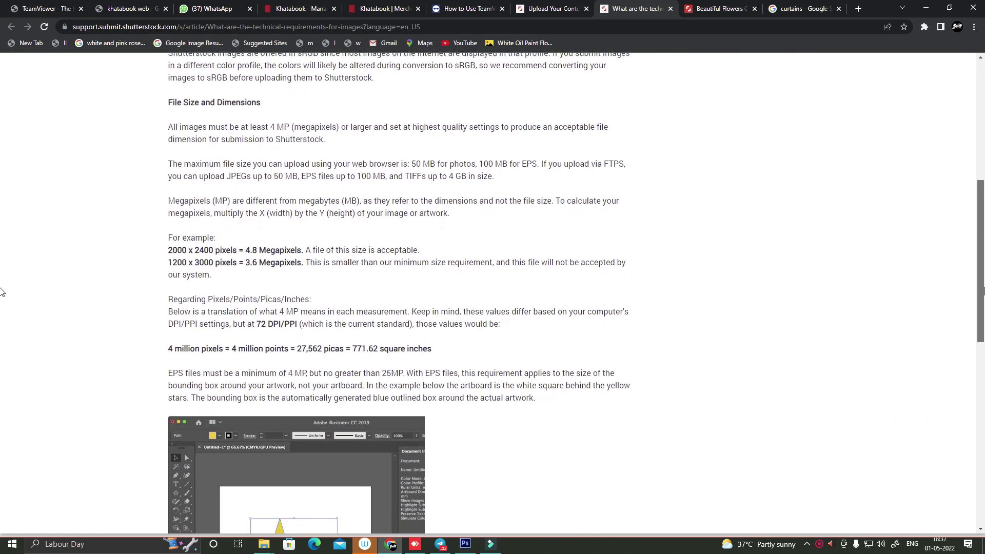
pyautogui.scroll(-3, 1, 318)
pyautogui.scroll(-3, 2, 354)
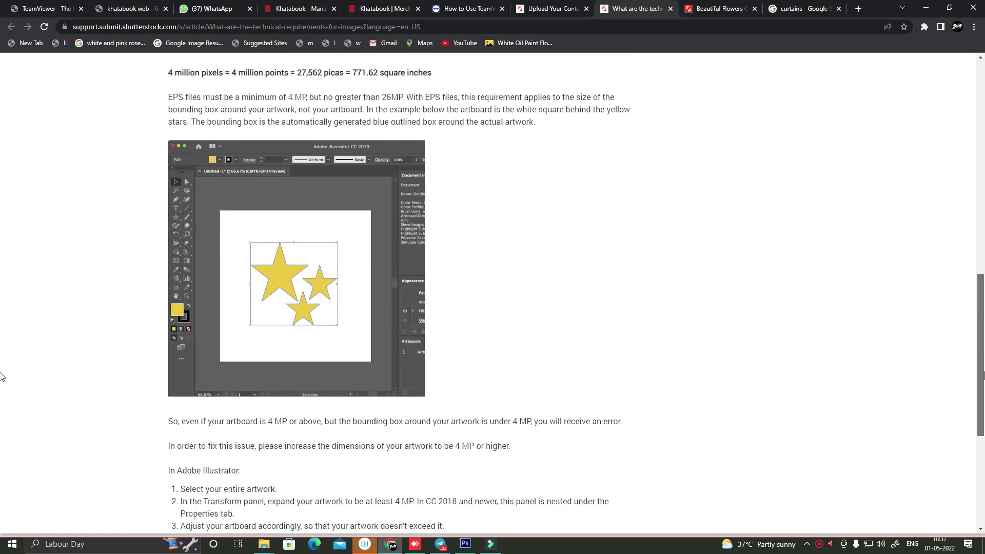
pyautogui.scroll(-2, 2, 410)
pyautogui.scroll(-1, 2, 428)
# - Scroll through the article and highlight the 'Select your entire artwork' step
pyautogui.scroll(1, 2, 393)
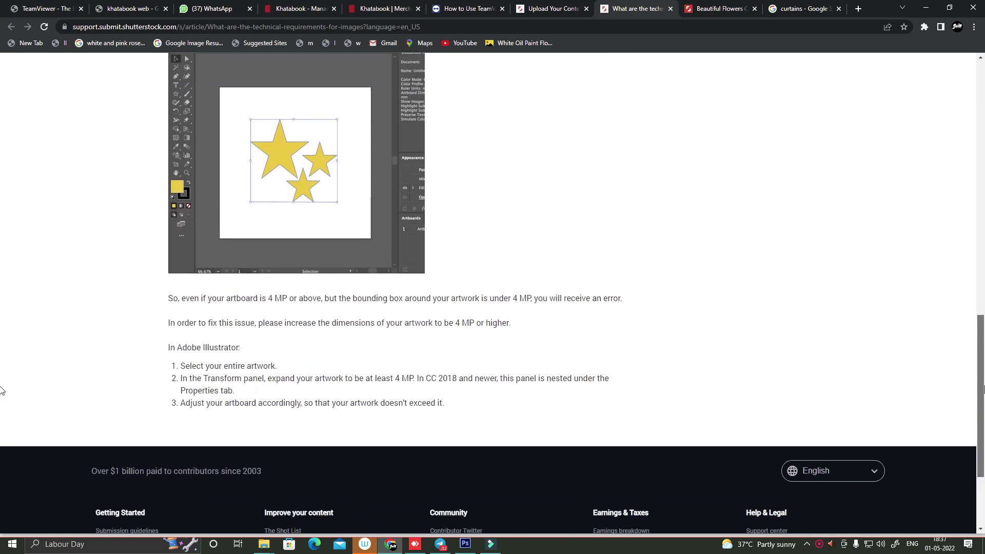
pyautogui.scroll(3, 1, 369)
pyautogui.scroll(1, 1, 339)
pyautogui.scroll(-4, 1, 369)
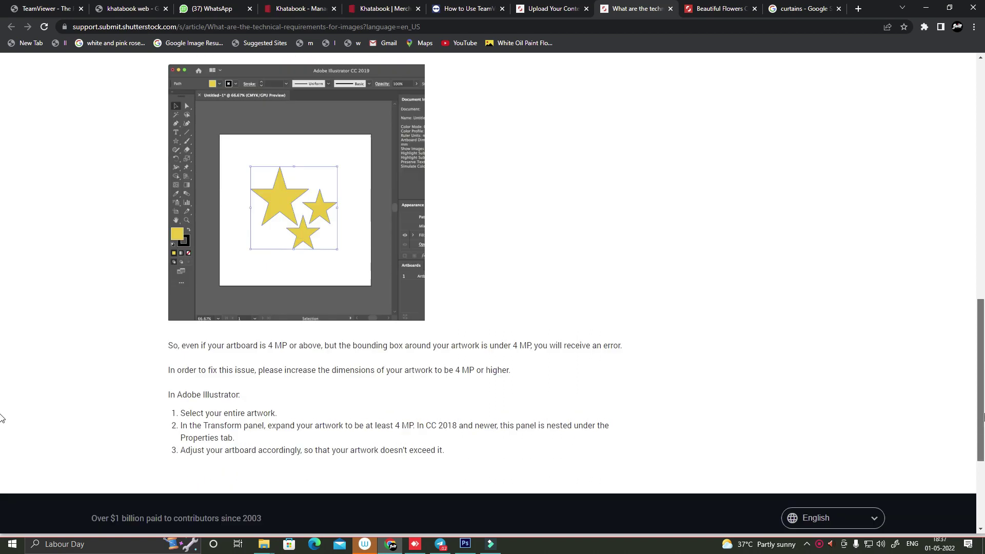
pyautogui.scroll(-1, 1, 411)
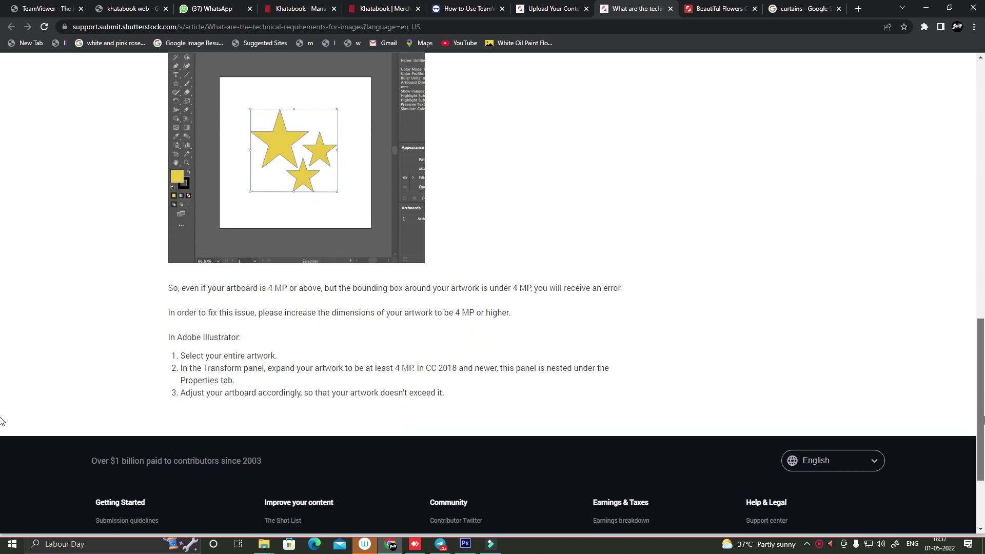
pyautogui.scroll(-2, 1, 420)
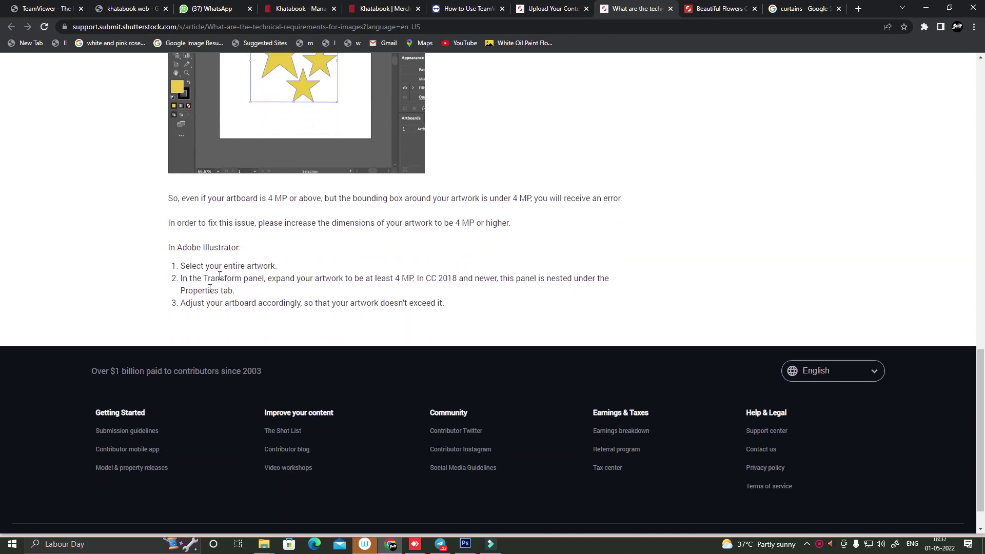
pyautogui.moveTo(178, 266); pyautogui.dragTo(275, 267)
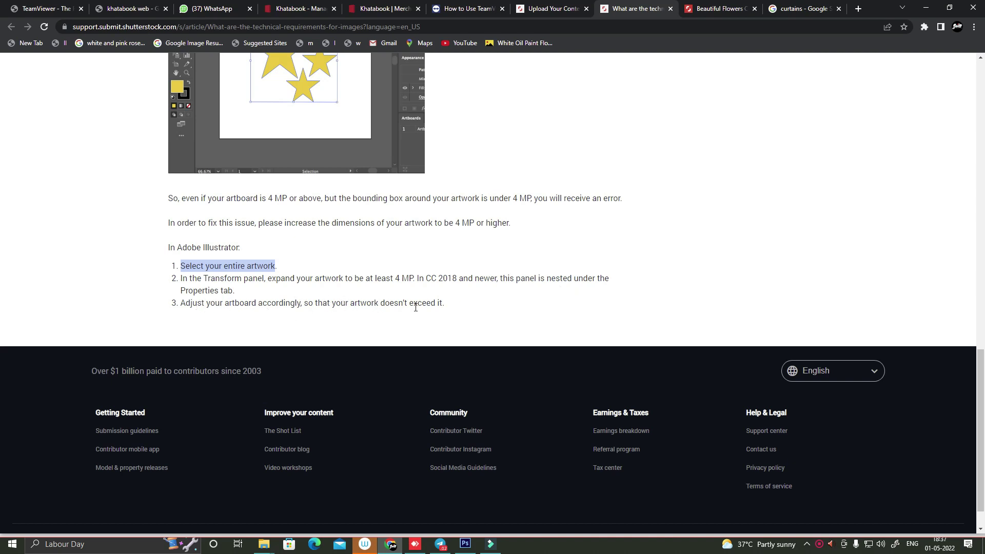
pyautogui.scroll(2, 968, 377)
pyautogui.scroll(4, 954, 349)
pyautogui.scroll(6, 943, 318)
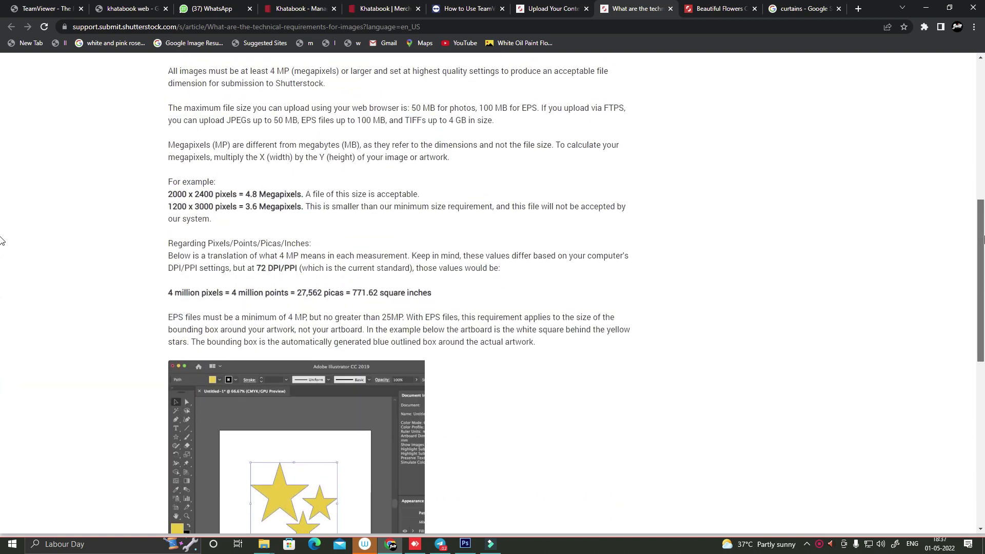
# - Check the screen recorder's controls, then switch to the browser with Shutterstock
pyautogui.rightClick(819, 543)
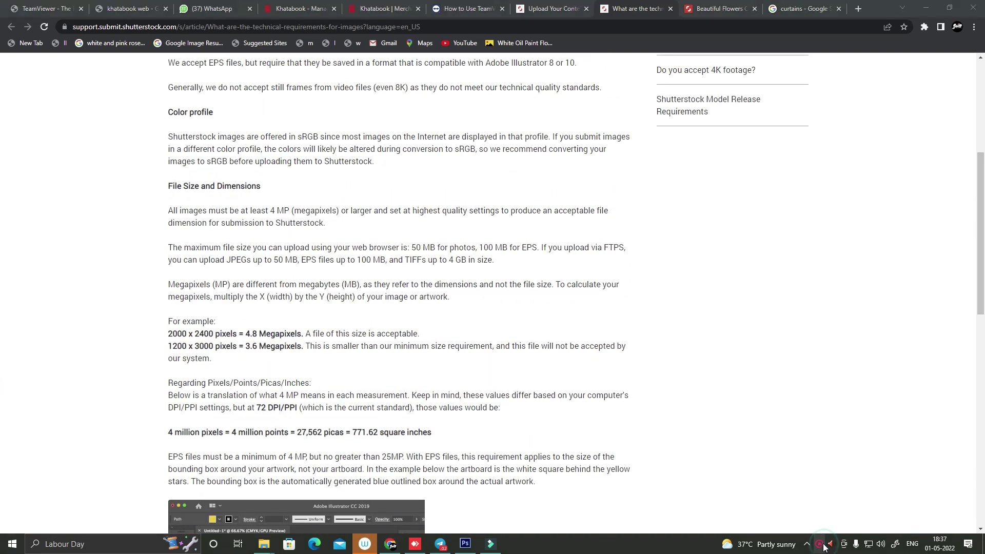
pyautogui.click(856, 538)
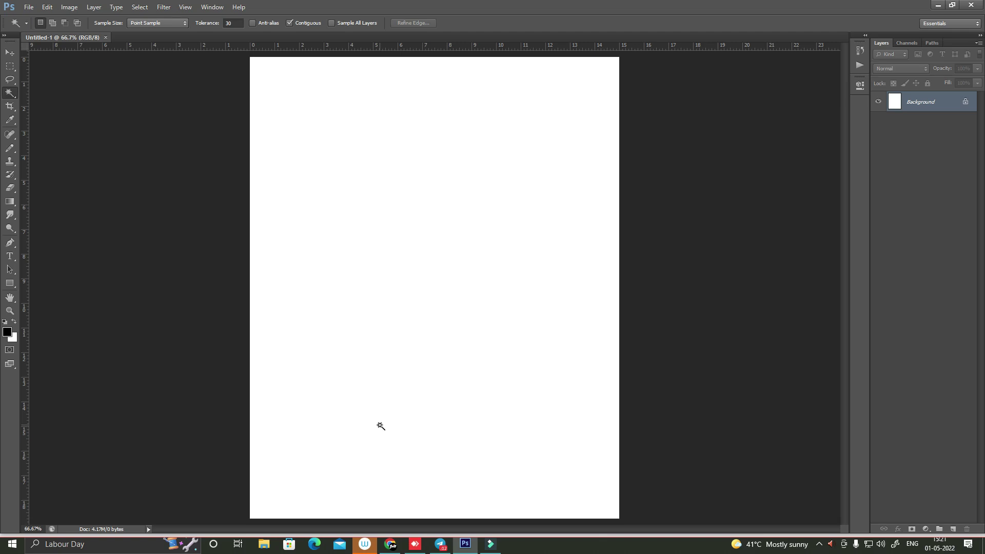
pyautogui.click(394, 547)
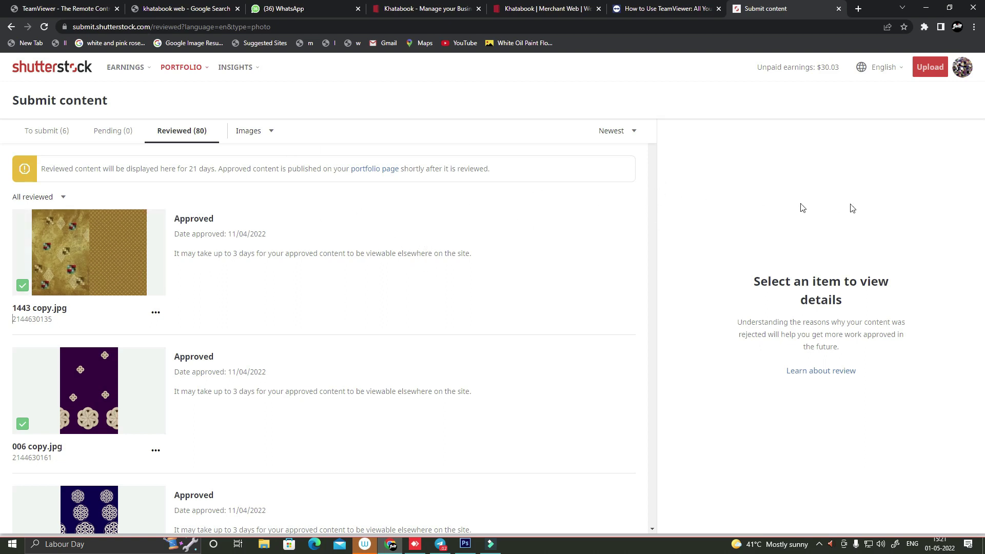
# - Browse the Reviewed images list, clear the text selection, and reload the page
pyautogui.doubleClick(604, 205)
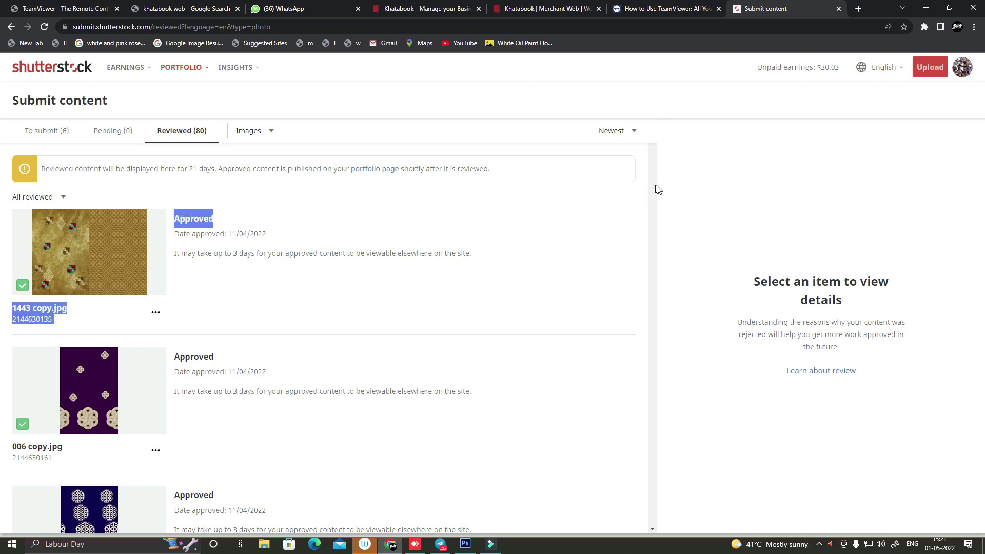
pyautogui.click(652, 181)
pyautogui.click(652, 149)
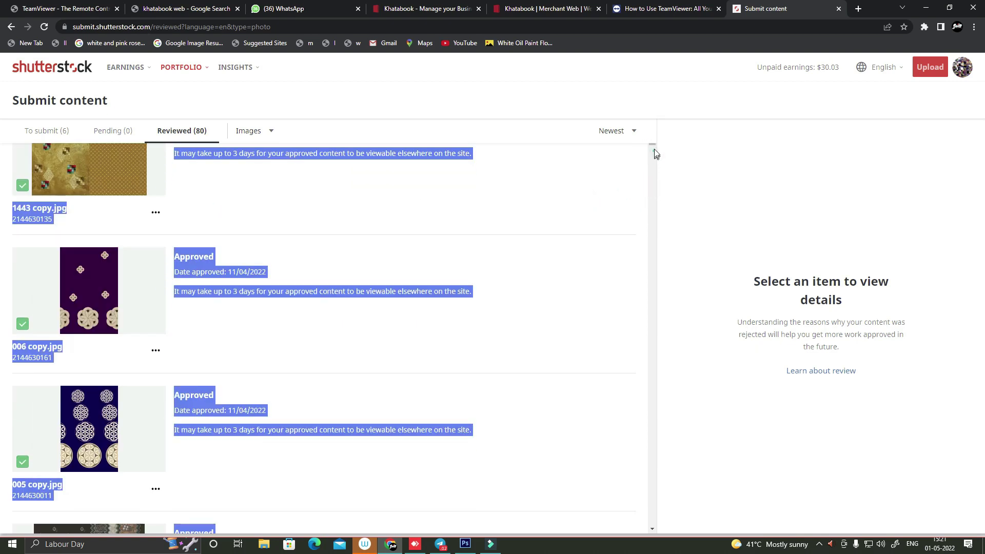
pyautogui.scroll(5, 656, 143)
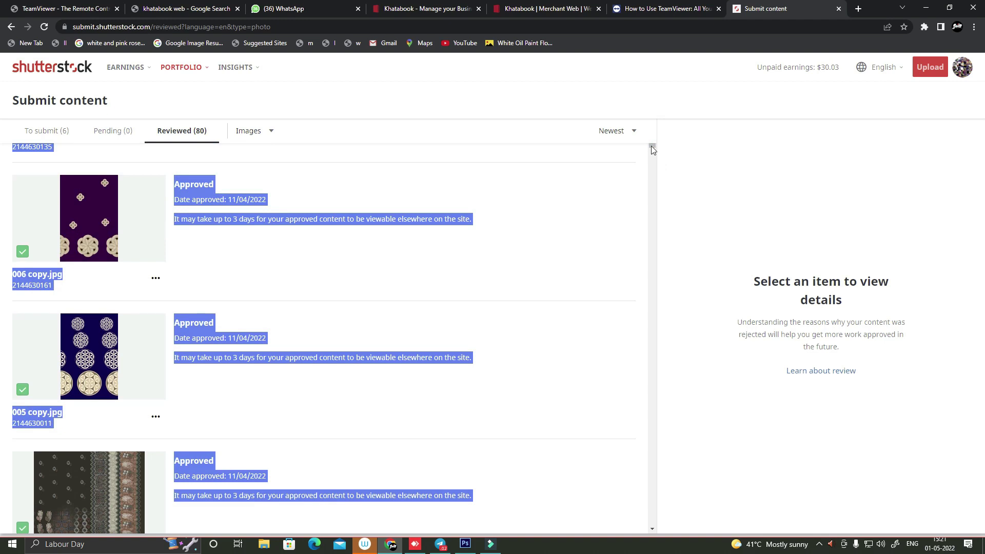
pyautogui.click(549, 374)
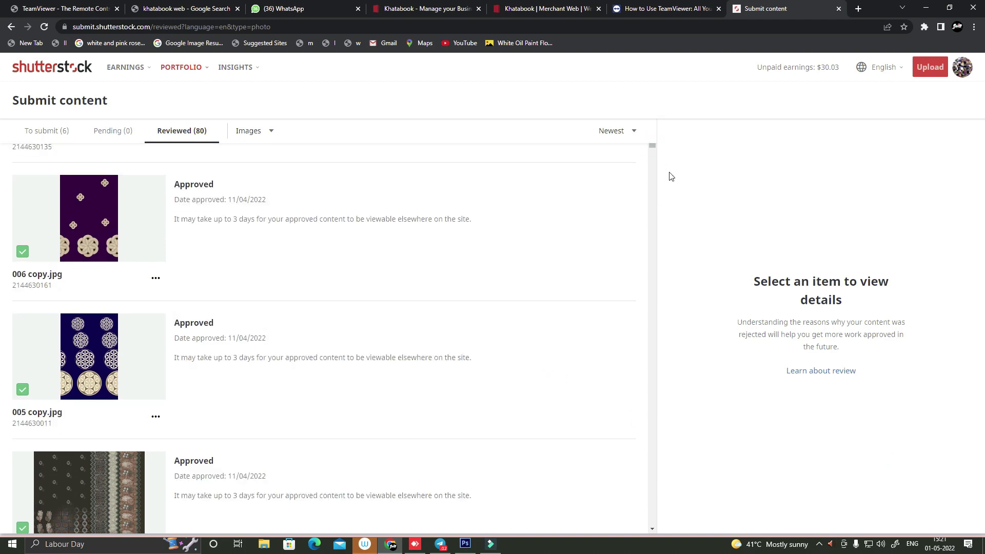
pyautogui.click(653, 157)
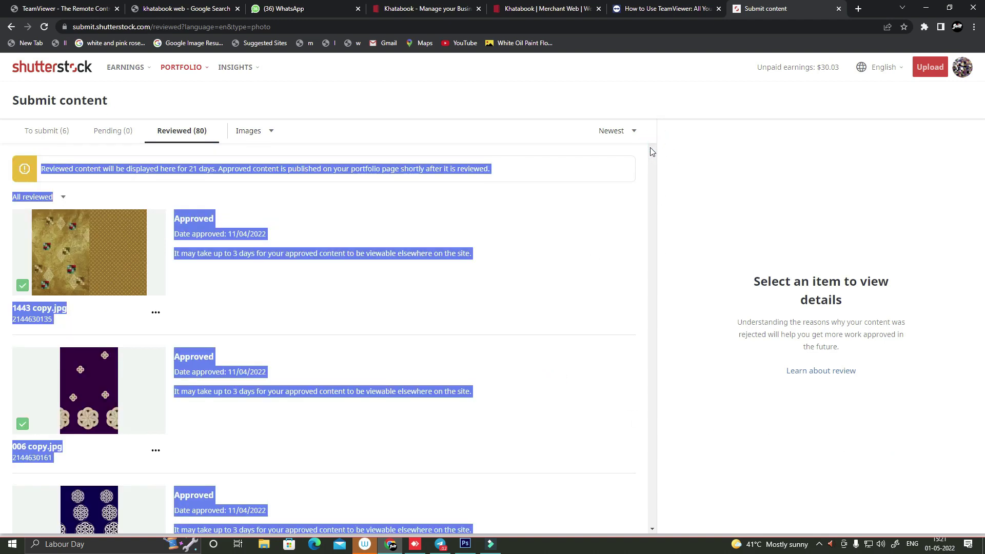
pyautogui.scroll(-5, 589, 232)
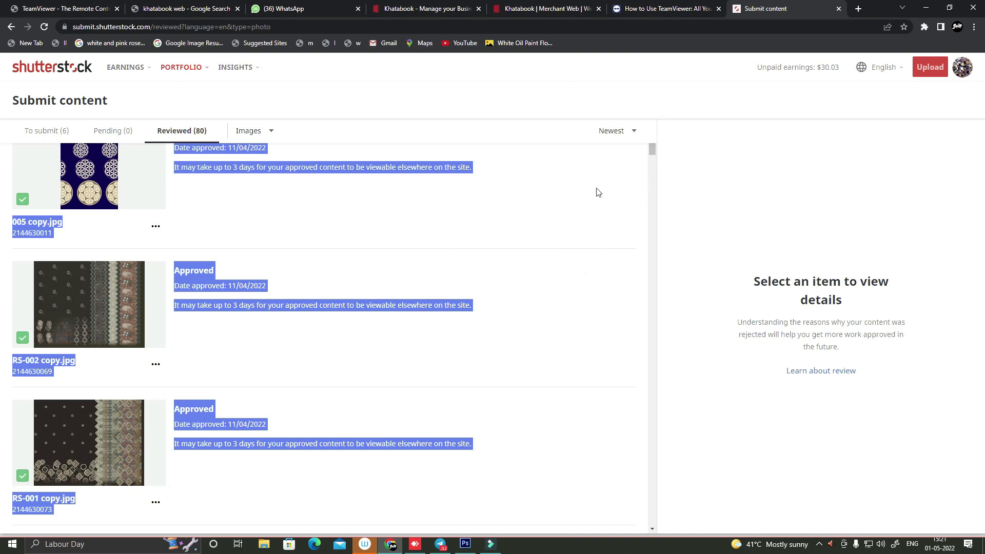
pyautogui.press('F5')
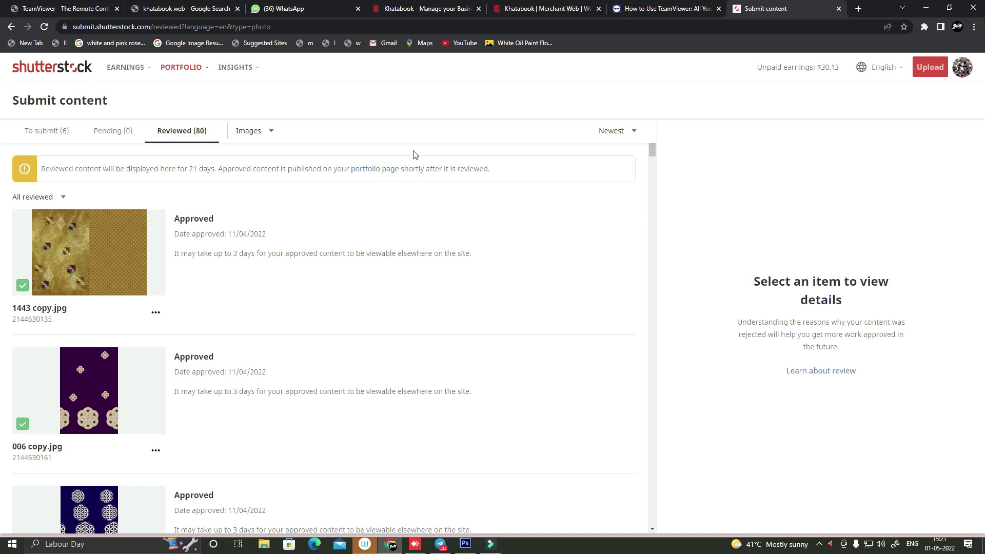
pyautogui.moveTo(652, 149)
pyautogui.mouseDown()
pyautogui.moveTo(671, 334)
pyautogui.moveTo(667, 196)
pyautogui.mouseUp()
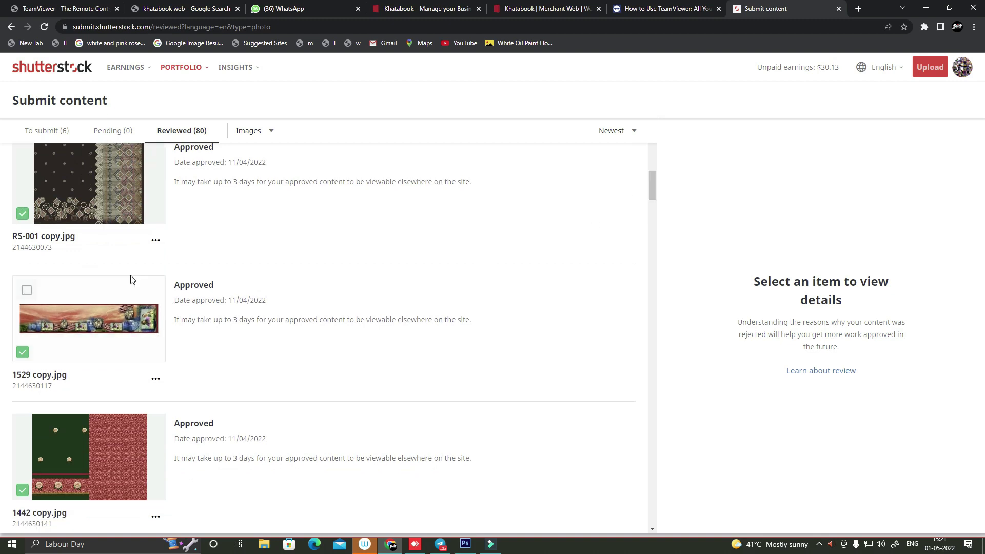
pyautogui.click(51, 388)
pyautogui.doubleClick(51, 388)
pyautogui.hotkey('ctrl', 'c')
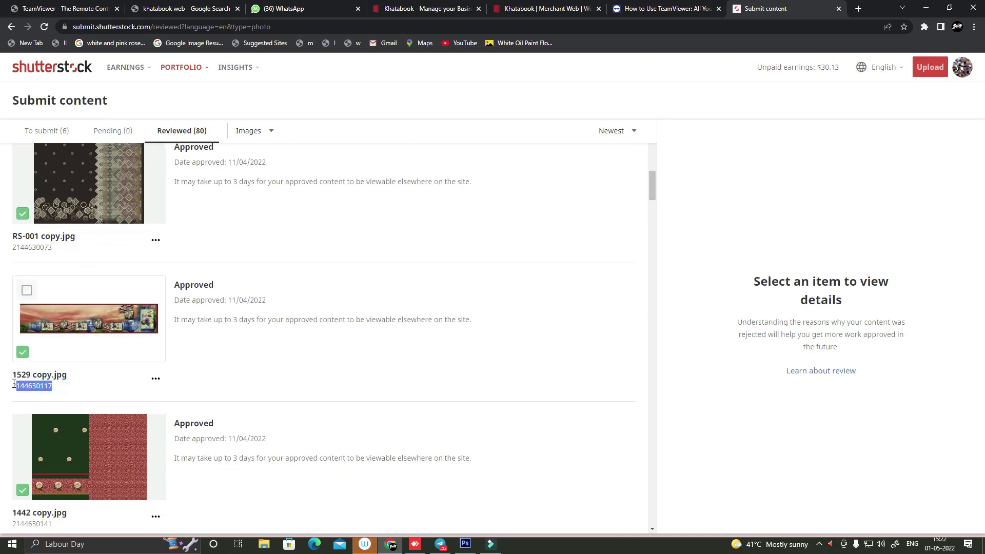
pyautogui.click(858, 9)
pyautogui.write('sh')
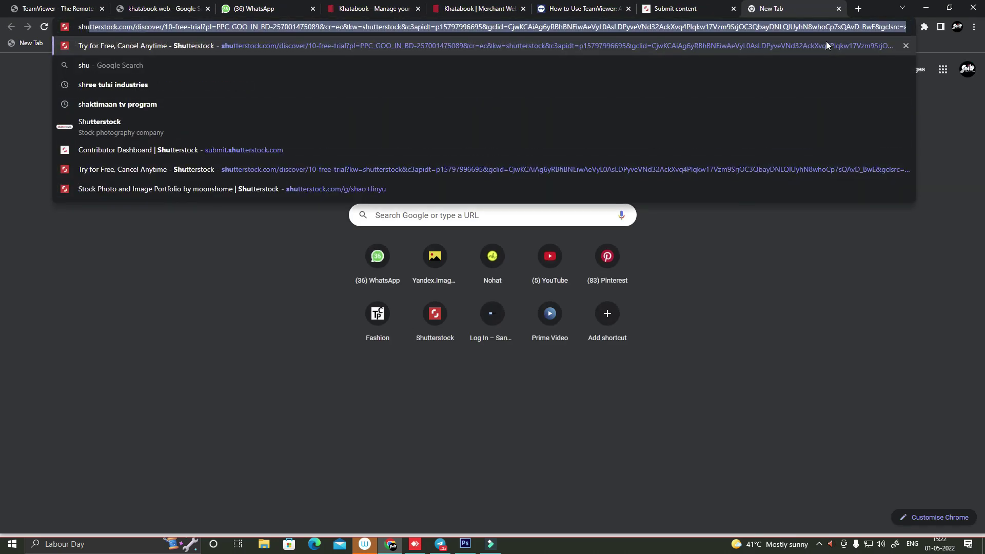
pyautogui.write('u')
pyautogui.press('Down')
pyautogui.press('Down')
pyautogui.press('Down')
pyautogui.press('Up')
pyautogui.press('Return')
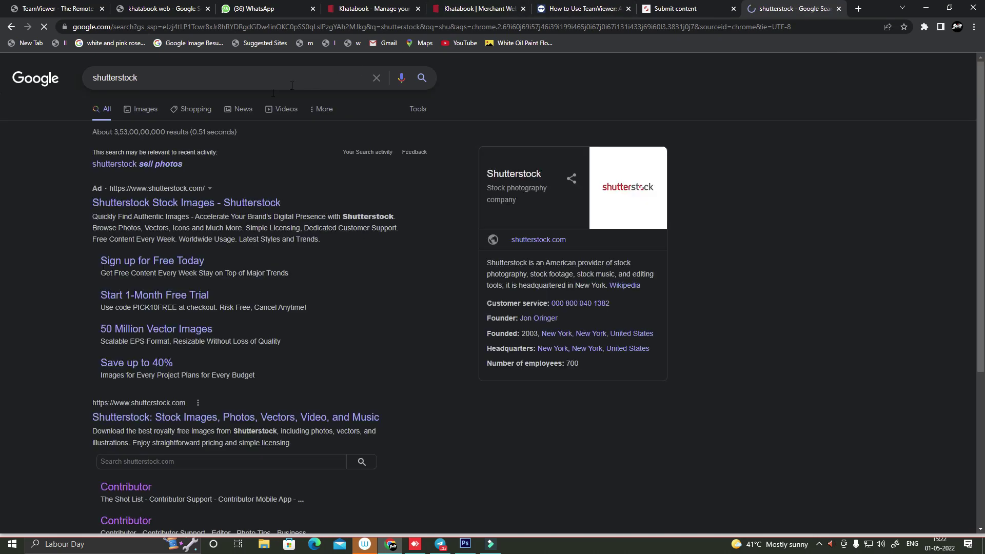
pyautogui.click(138, 202)
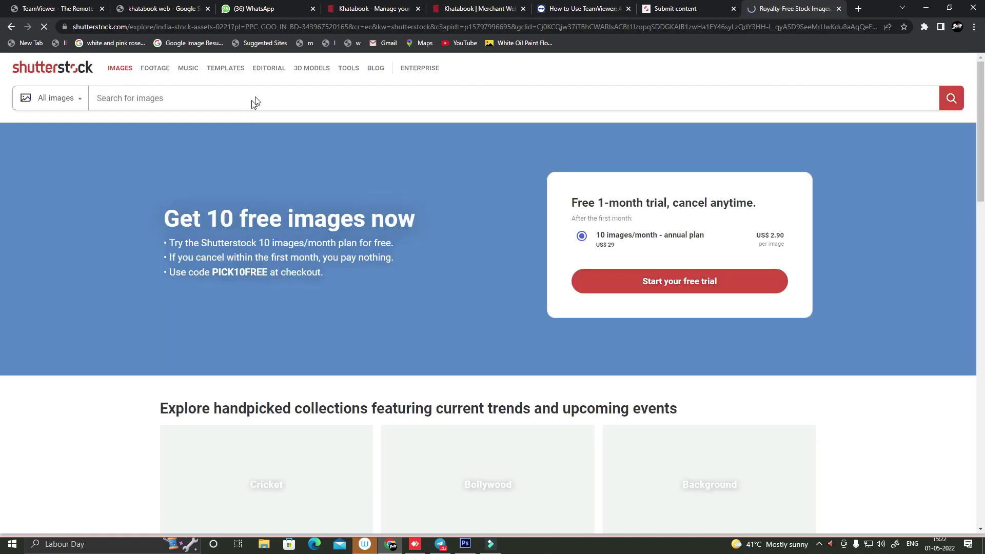
pyautogui.click(253, 97)
pyautogui.hotkey('ctrl', 'v')
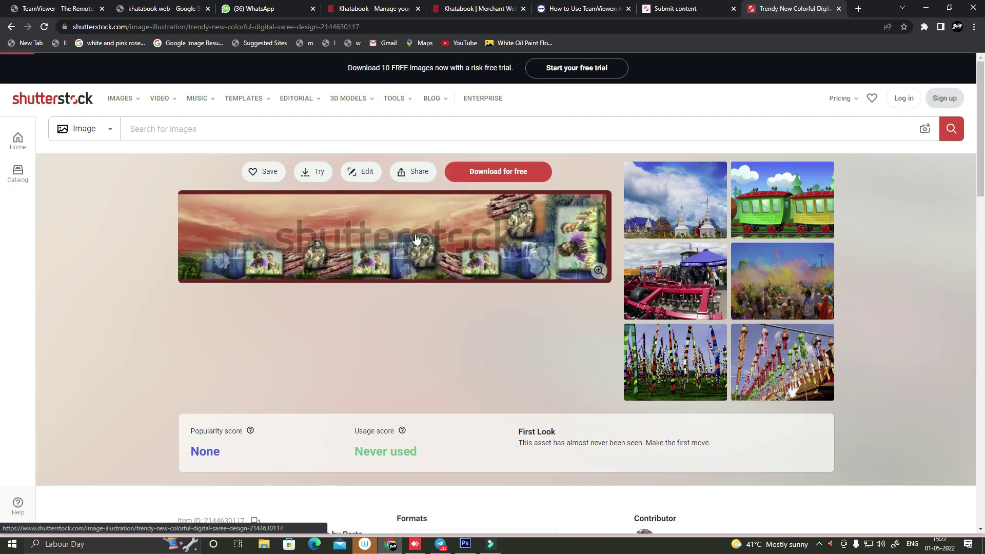
# - Open the saree design's enlarged watermarked preview, then close it again
pyautogui.click(467, 257)
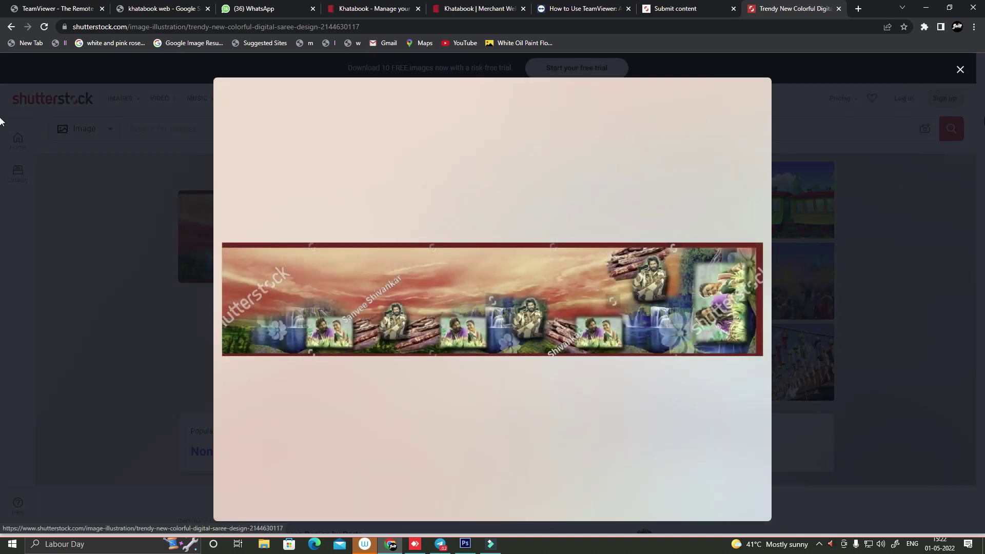
pyautogui.press('Escape')
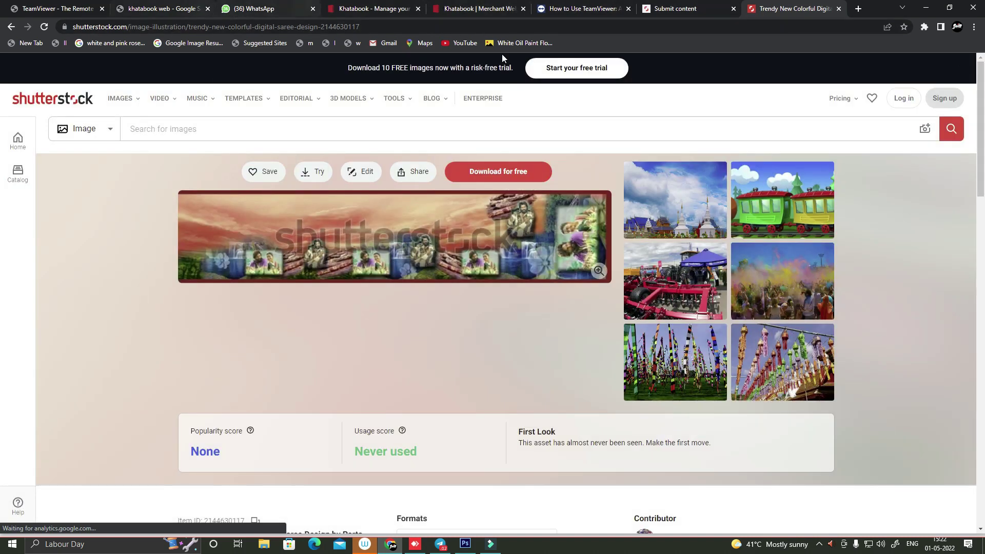
# - Bring Photoshop to the front and close the blank Untitled-1 document
pyautogui.click(392, 546)
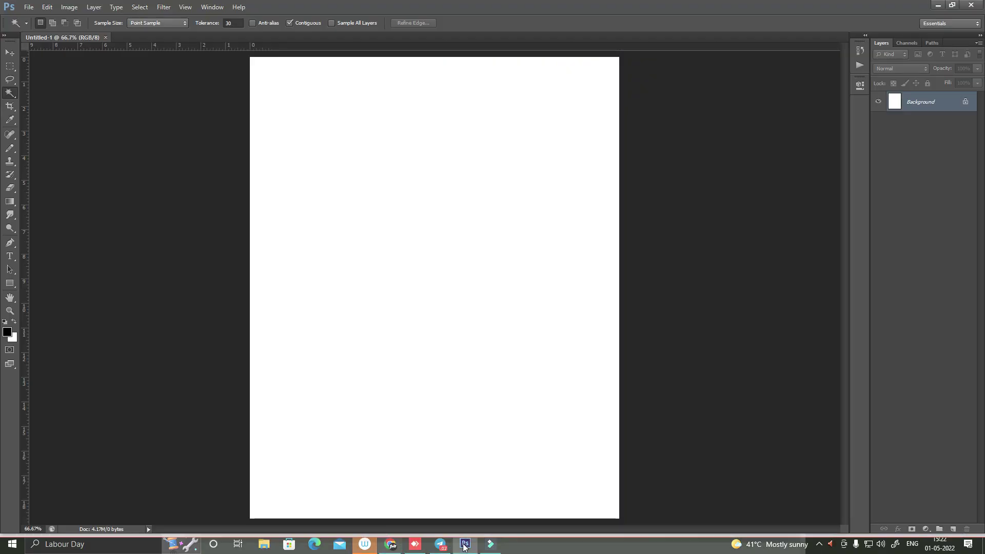
pyautogui.click(487, 545)
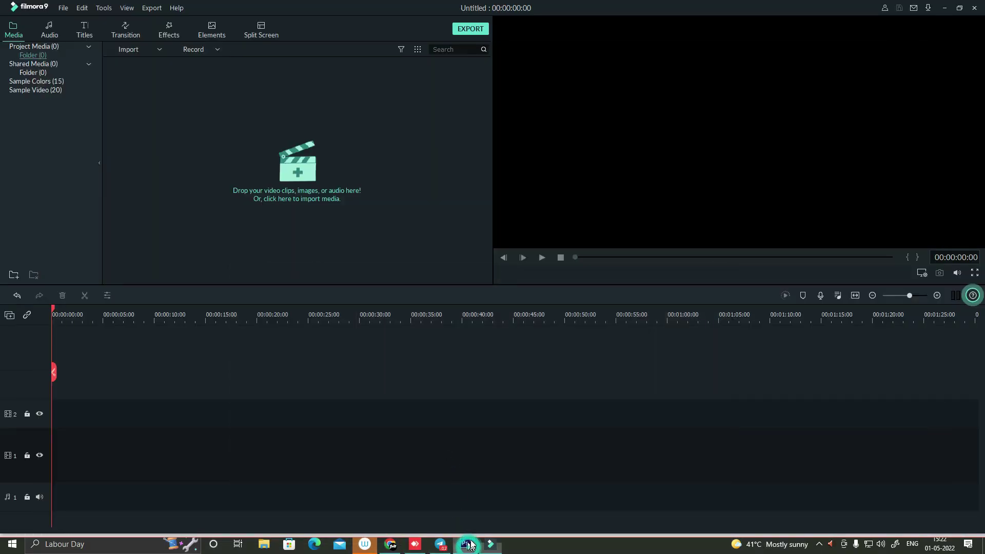
pyautogui.click(465, 545)
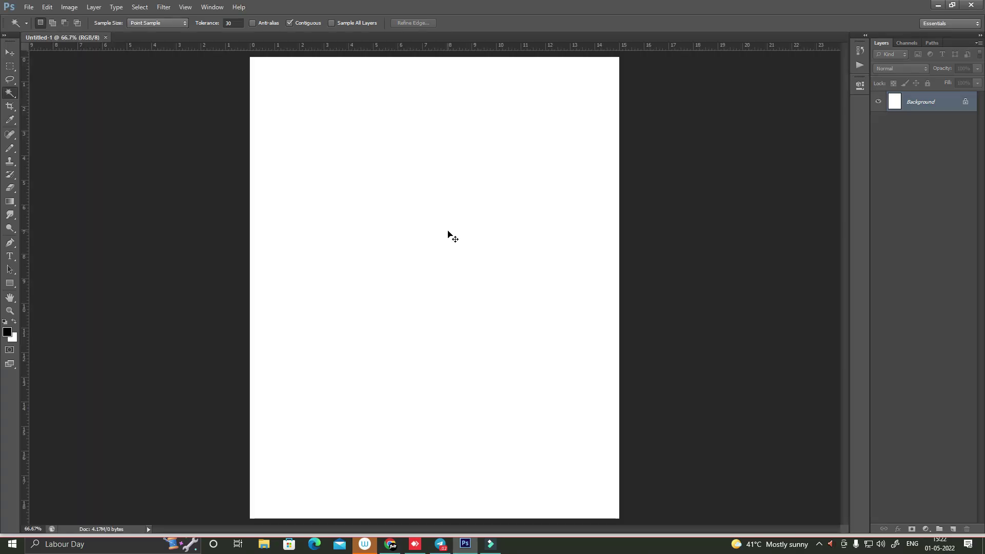
pyautogui.hotkey('ctrl', 'w')
# - Open TIF design 080 from the JJJ folder on the Desktop
pyautogui.hotkey('ctrl', 'o')
pyautogui.click(32, 82)
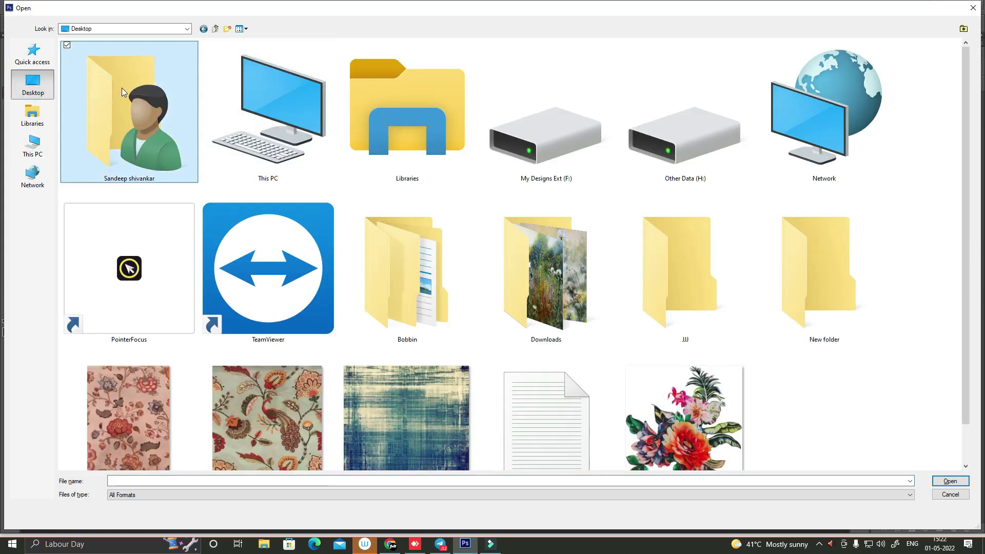
pyautogui.press('j')
pyautogui.press('Return')
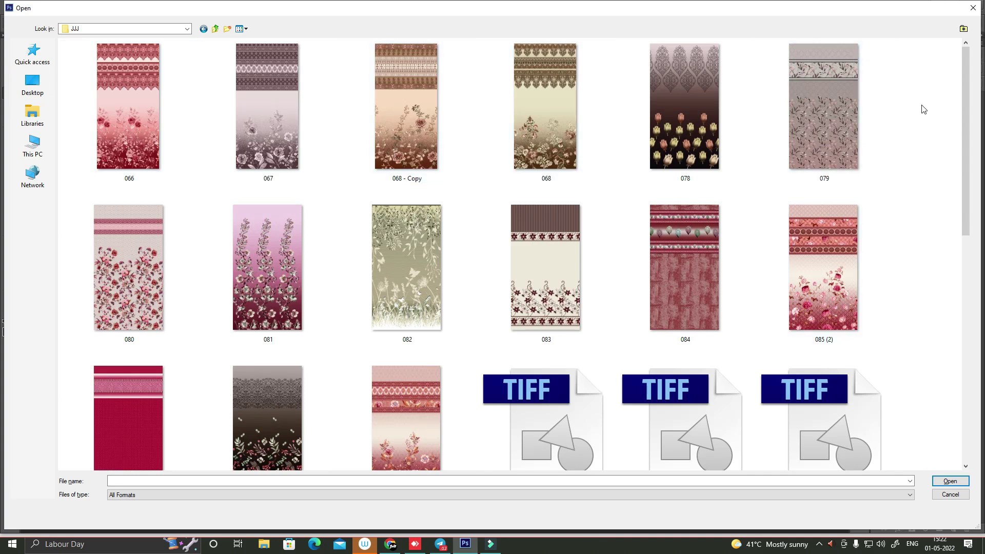
pyautogui.moveTo(966, 108); pyautogui.dragTo(967, 250)
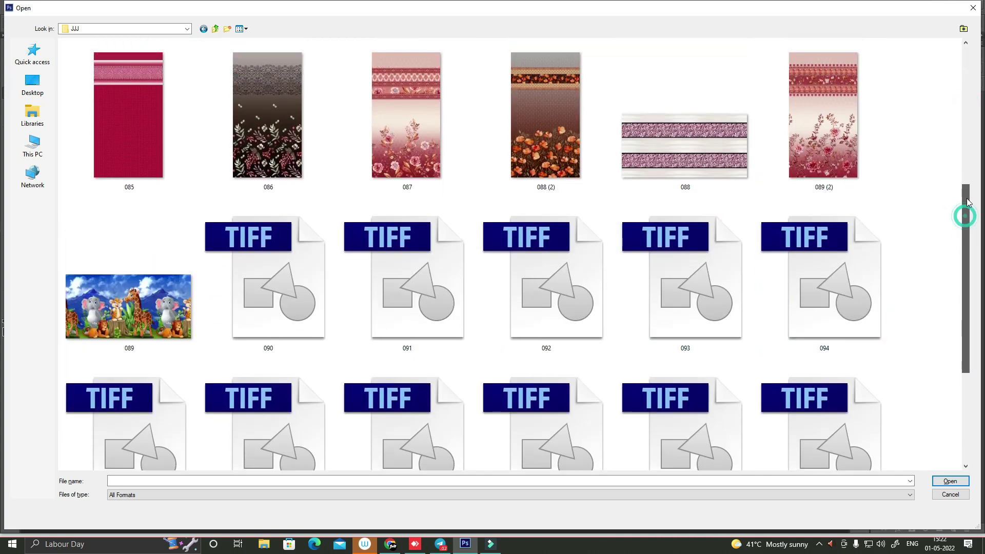
pyautogui.moveTo(971, 218); pyautogui.dragTo(980, 125)
pyautogui.click(116, 144)
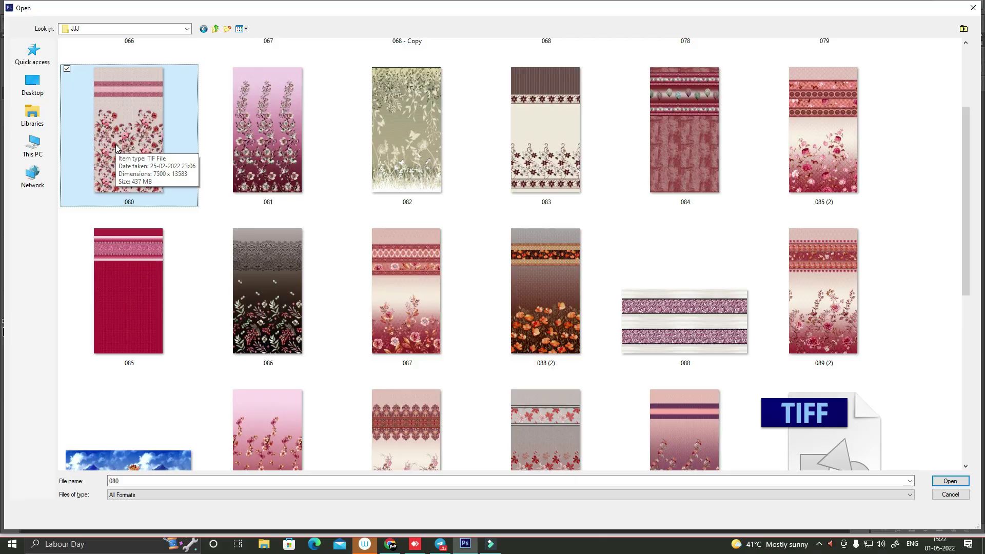
pyautogui.doubleClick(116, 146)
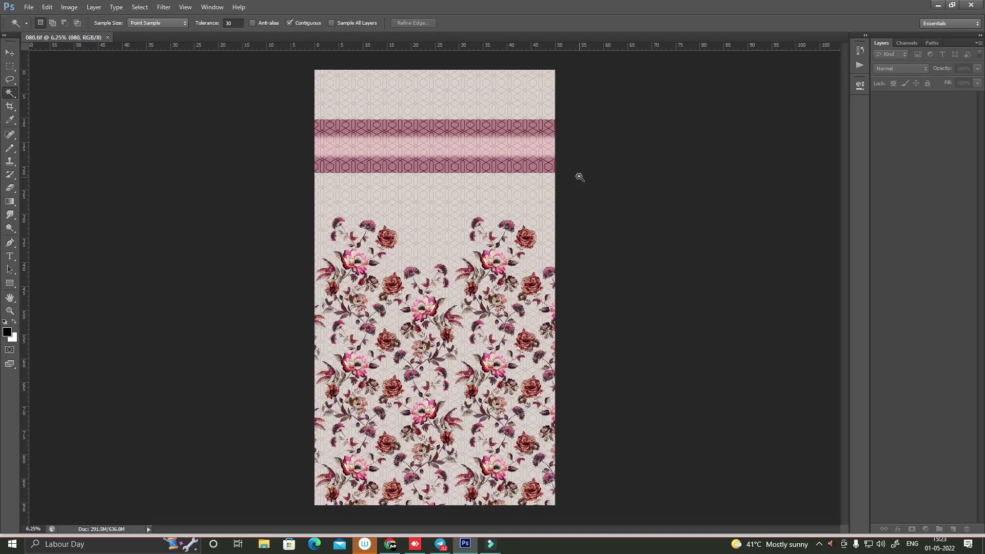
# - Zoom in on the pink flower, then zoom out to fit the whole design
pyautogui.click(523, 283)
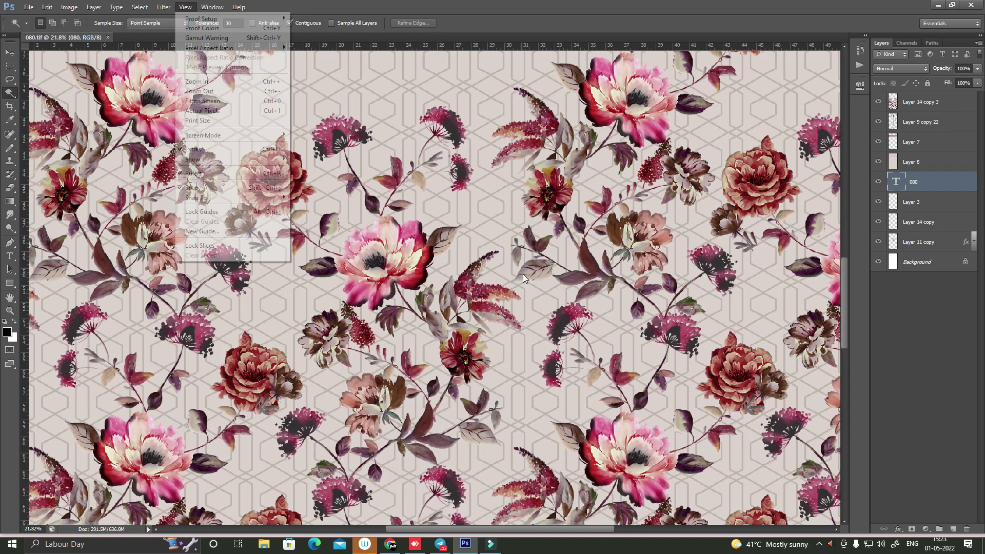
pyautogui.click(522, 274)
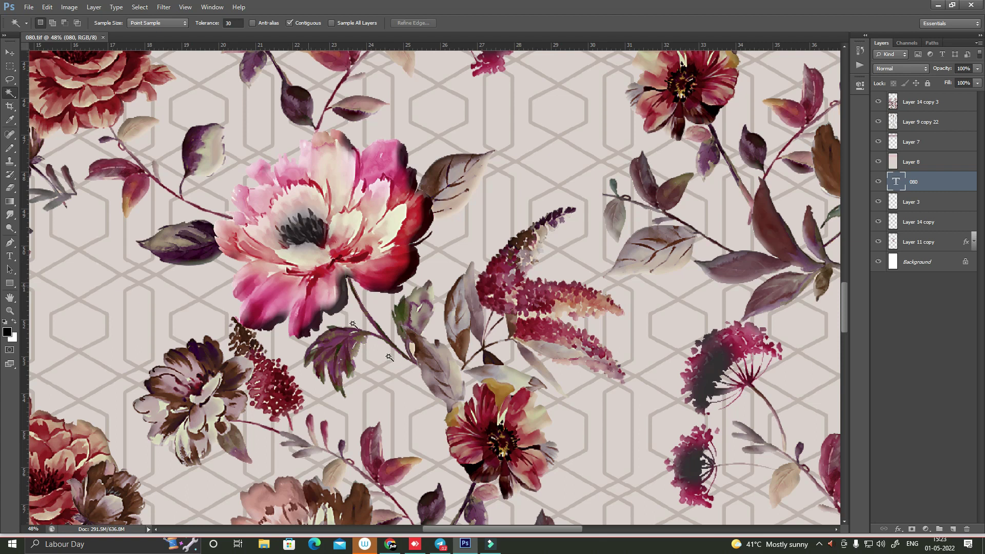
pyautogui.hotkey('ctrl', '-')
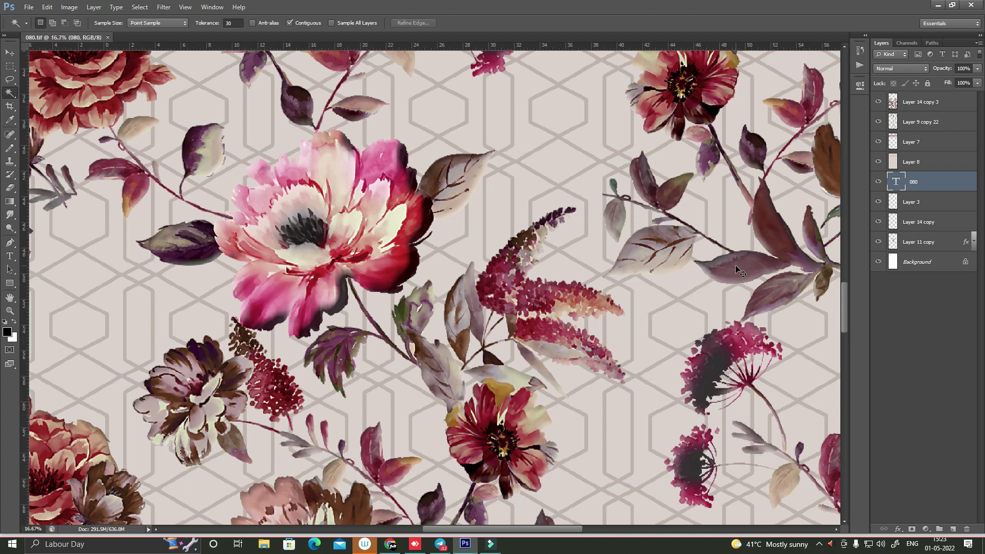
pyautogui.hotkey('ctrl', '-')
pyautogui.hotkey('ctrl', '-')
pyautogui.hotkey('ctrl', '-')
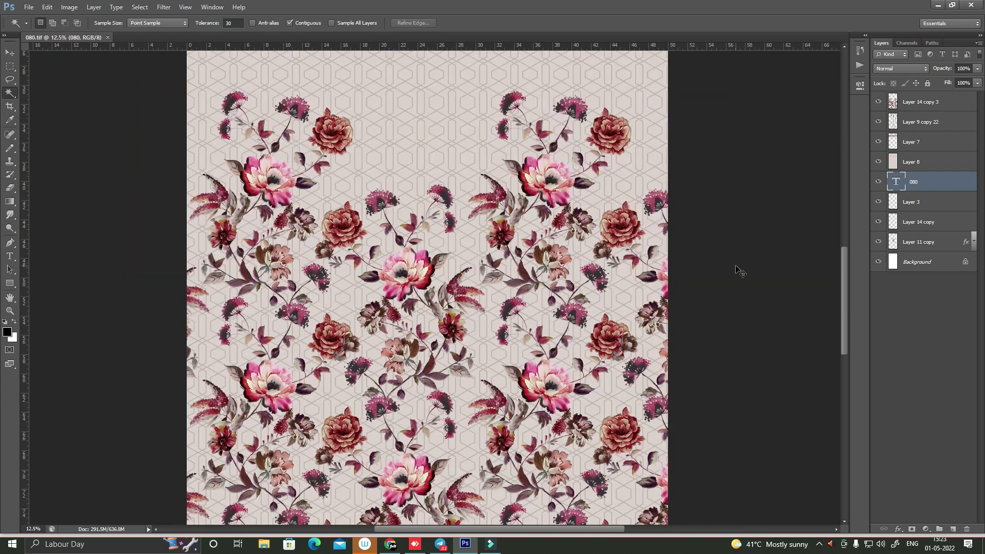
pyautogui.hotkey('ctrl', '-')
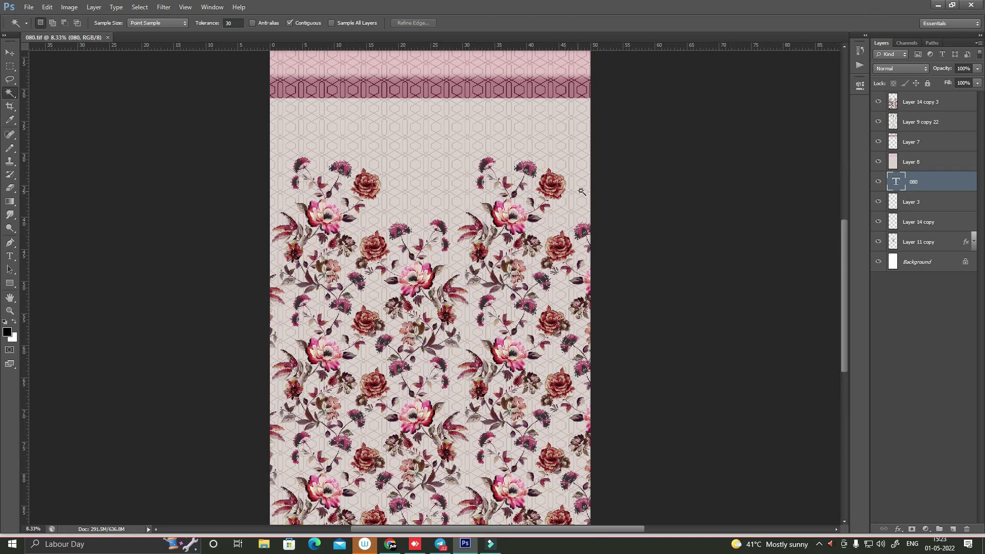
pyautogui.hotkey('ctrl', '-')
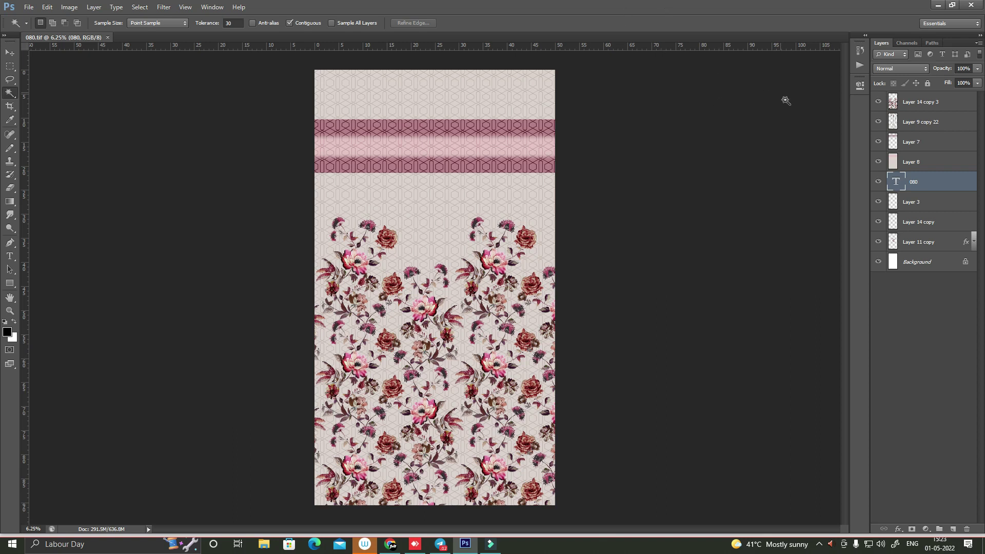
# - Show the Actions panel and collapse the Saree Sample action and Set 1
pyautogui.click(212, 7)
pyautogui.click(221, 57)
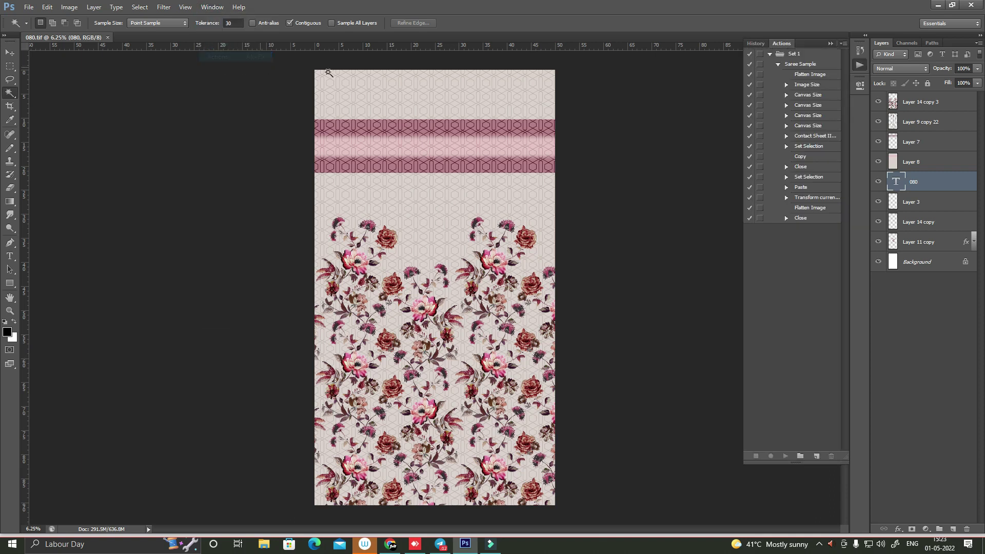
pyautogui.click(778, 65)
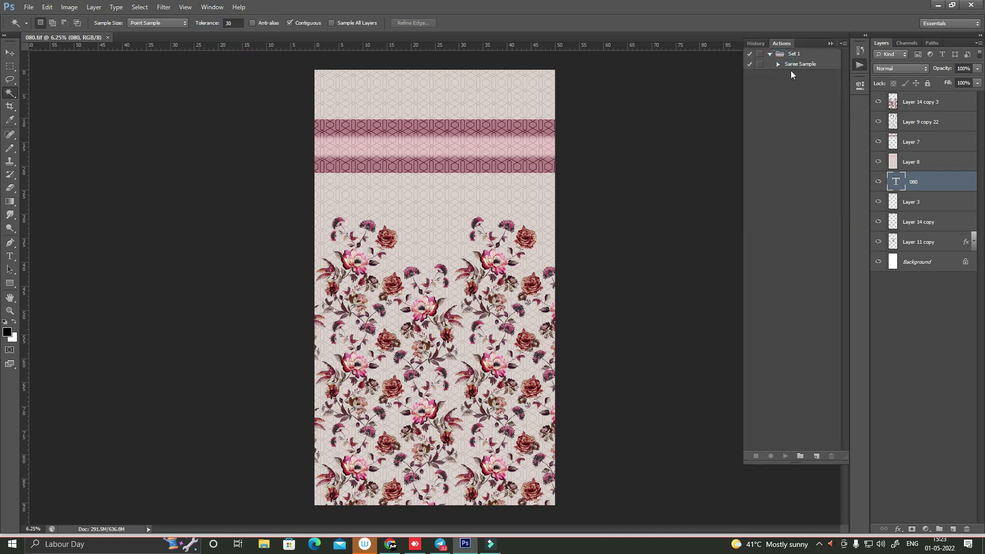
pyautogui.click(793, 54)
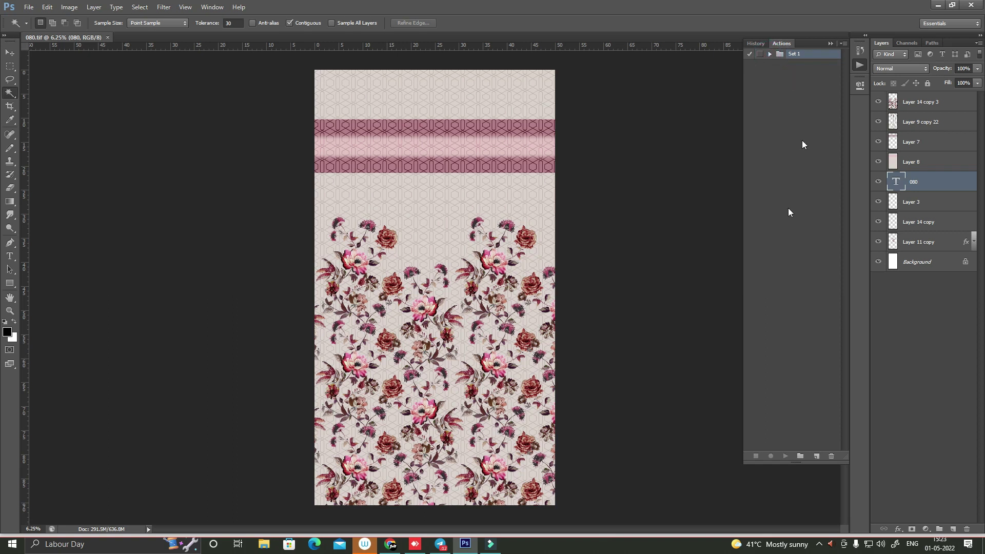
# - Create a new action set named Shutterstock Ready
pyautogui.click(800, 457)
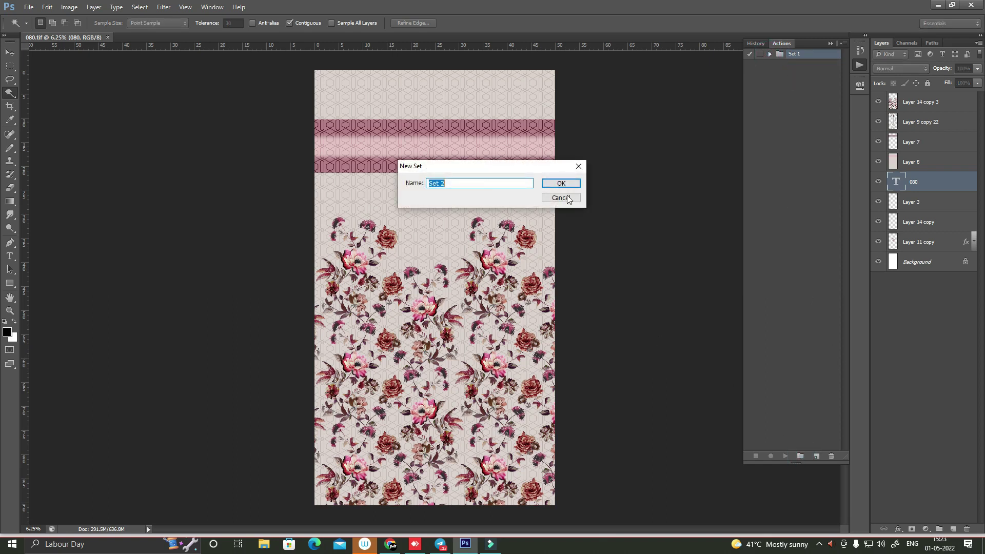
pyautogui.write('Shutterstock')
pyautogui.doubleClick(489, 183)
pyautogui.hotkey('ctrl', 'c')
pyautogui.click(558, 183)
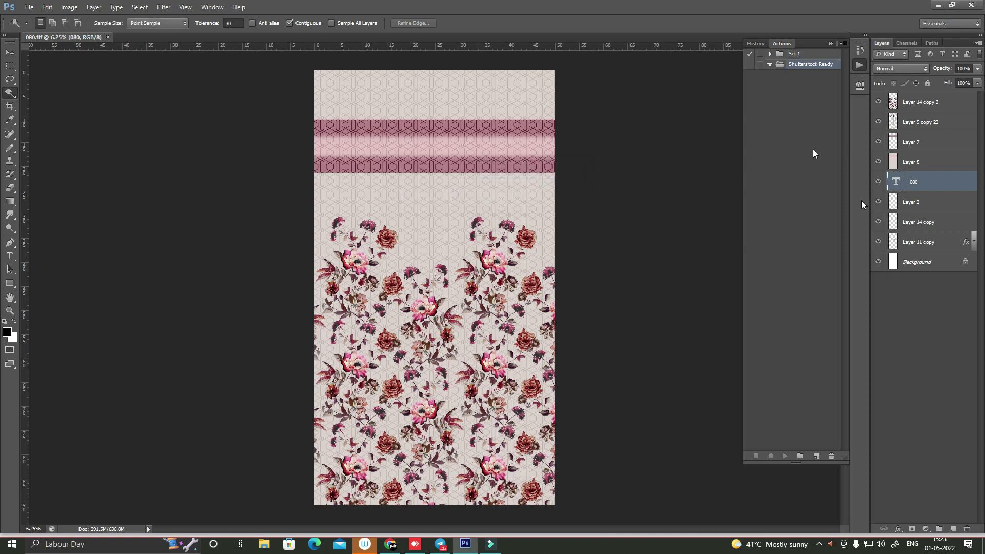
# - Add a Shutterstock Ready action with no function key and start recording it
pyautogui.click(817, 456)
pyautogui.hotkey('ctrl', 'v')
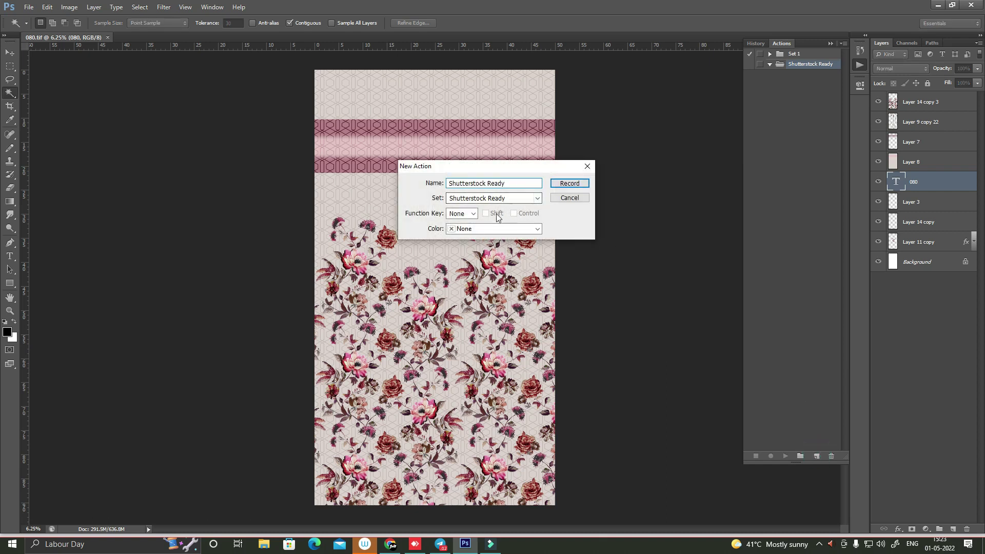
pyautogui.click(469, 214)
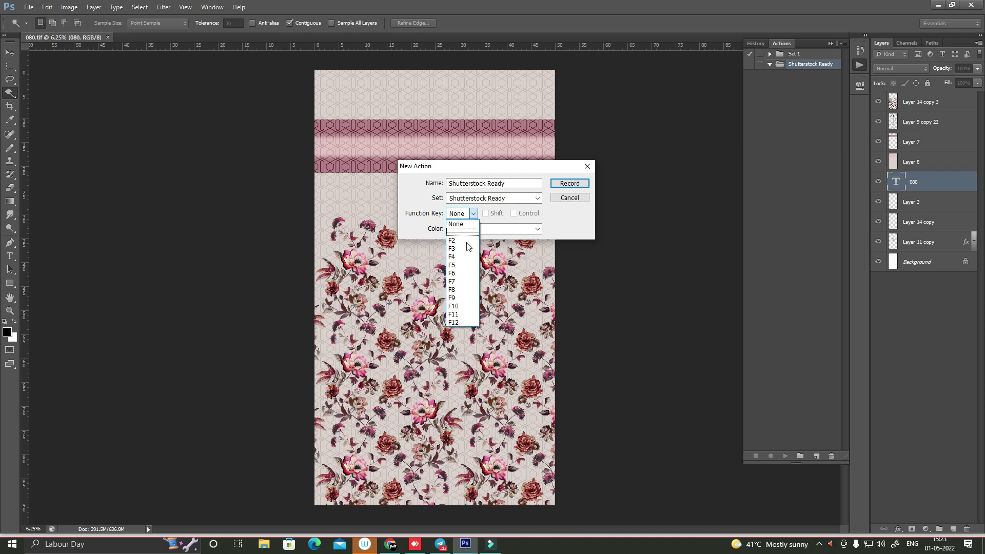
pyautogui.click(541, 174)
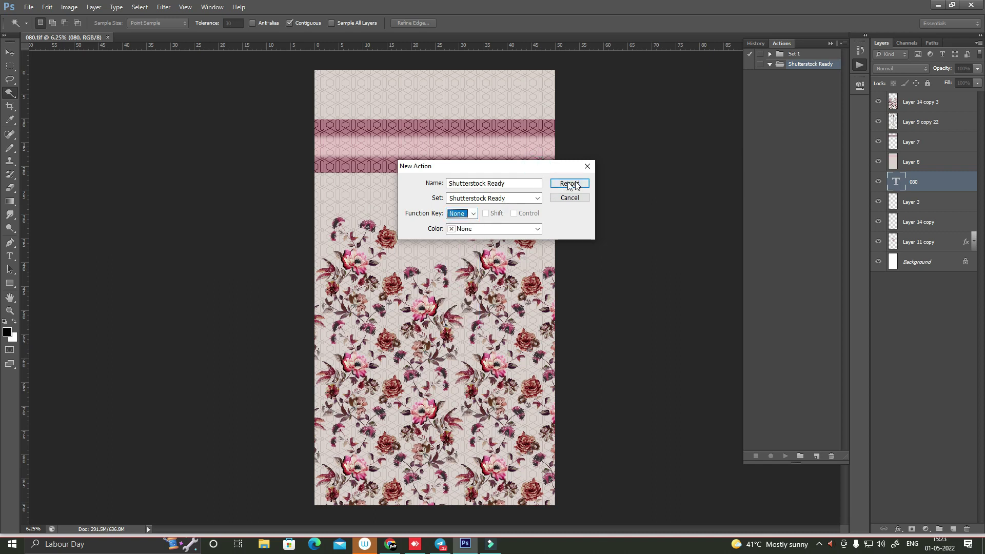
pyautogui.click(571, 183)
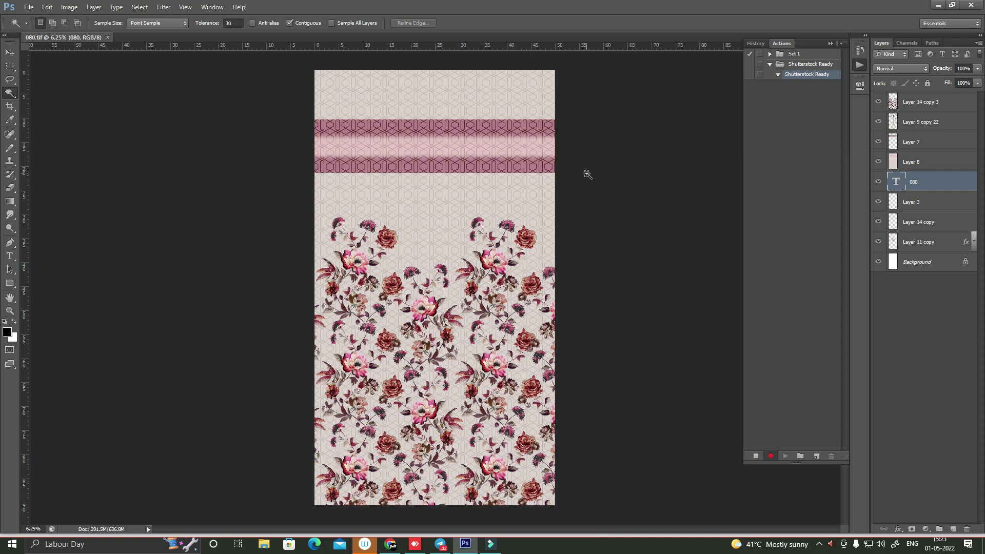
# - Flatten the image and zoom in on the flowers
pyautogui.hotkey('alt', 'l')
pyautogui.press('f')
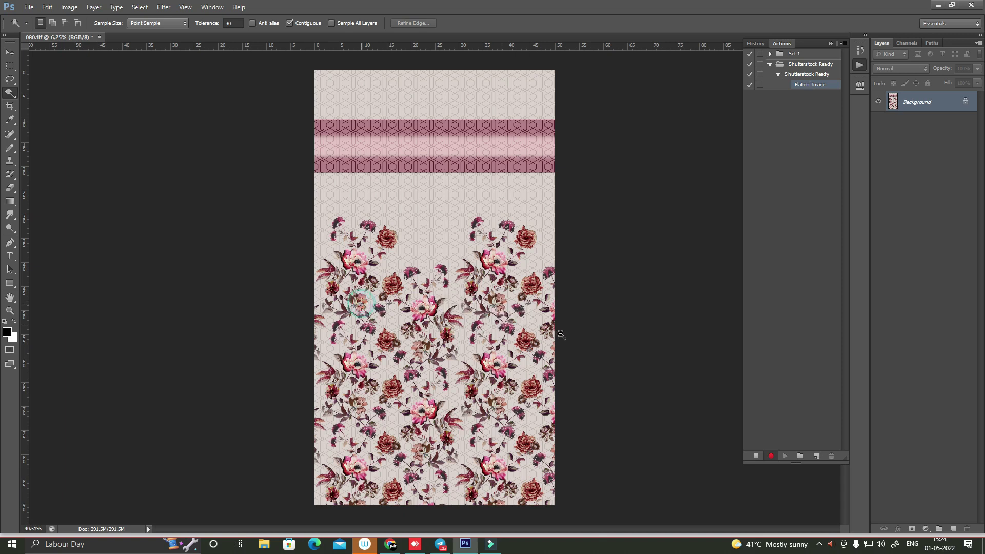
pyautogui.scroll(5, 559, 334)
pyautogui.hotkey('alt', 'v')
pyautogui.press('alt')
pyautogui.scroll(1, 549, 328)
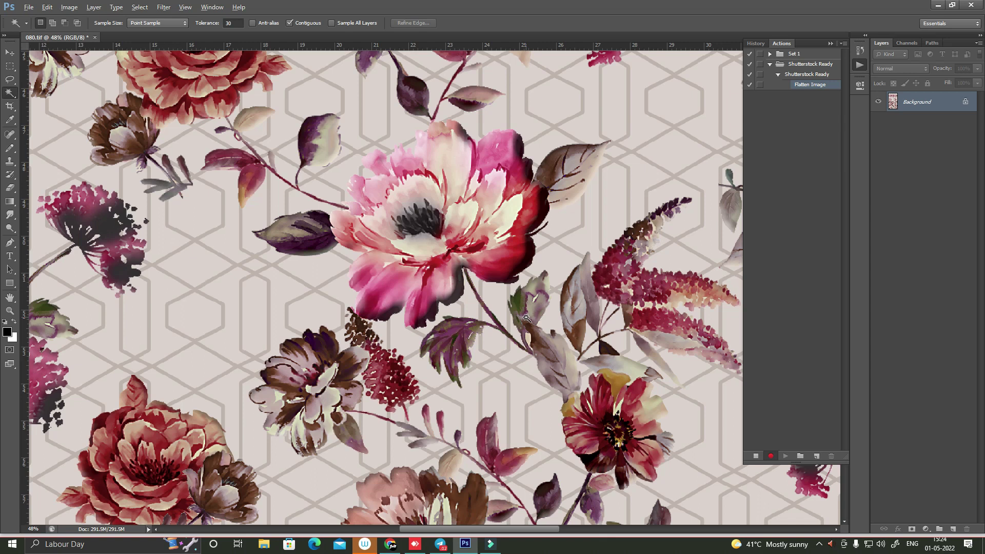
# - Apply the Blur More filter three times
pyautogui.hotkey('alt', 't')
pyautogui.press('Down')
pyautogui.press('Down')
pyautogui.press('Down')
pyautogui.press('Down')
pyautogui.press('Down')
pyautogui.press('Down')
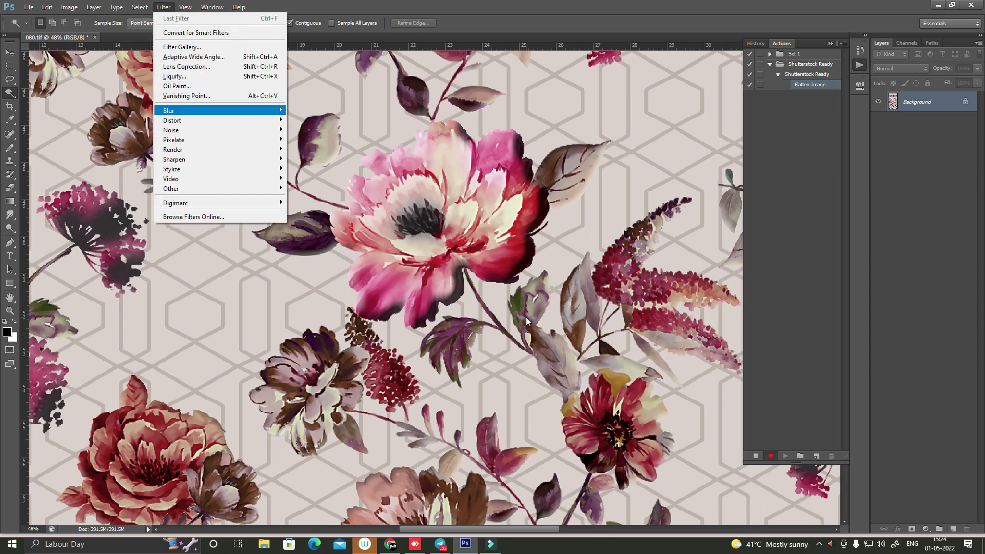
pyautogui.press('Right')
pyautogui.press('Down')
pyautogui.press('Down')
pyautogui.press('Down')
pyautogui.press('Down')
pyautogui.press('Down')
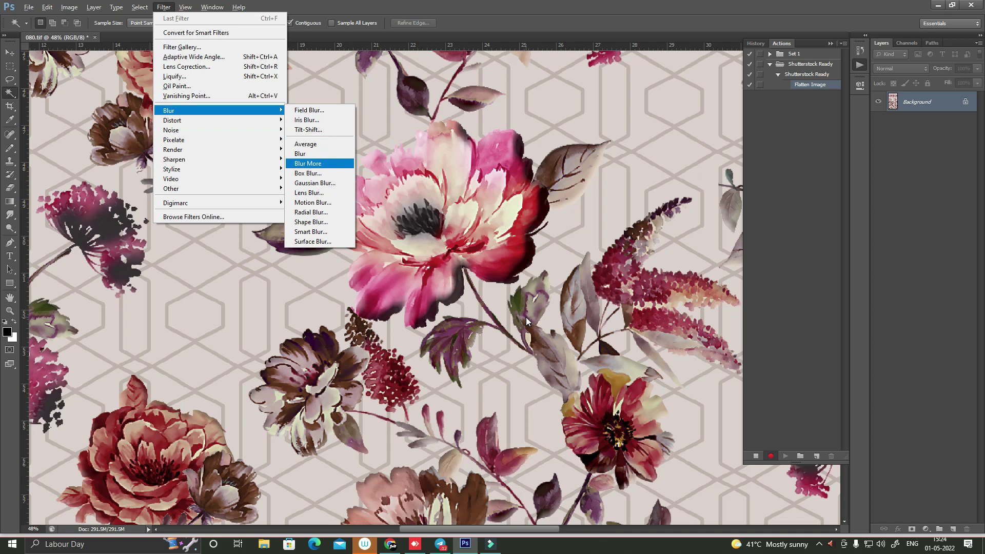
pyautogui.press('Return')
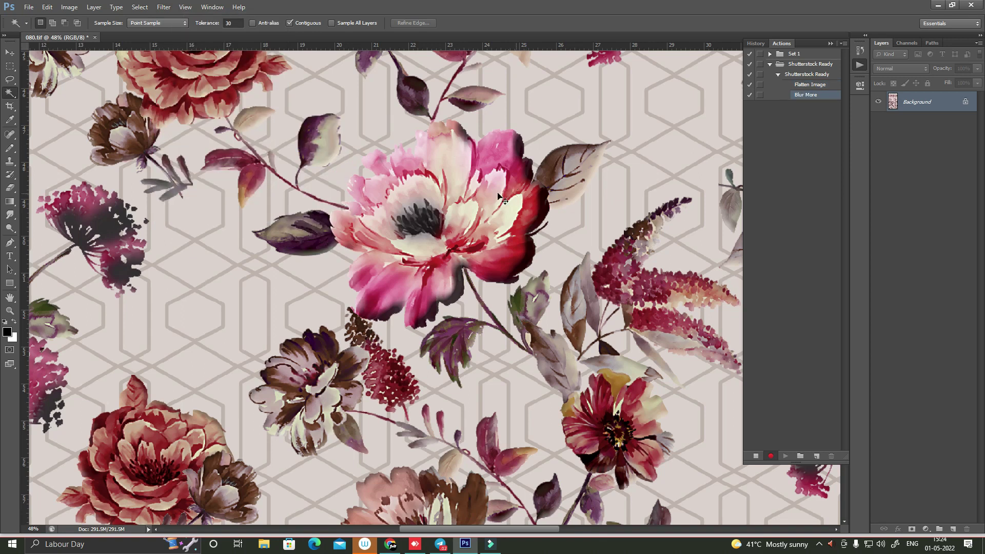
pyautogui.scroll(5, 516, 188)
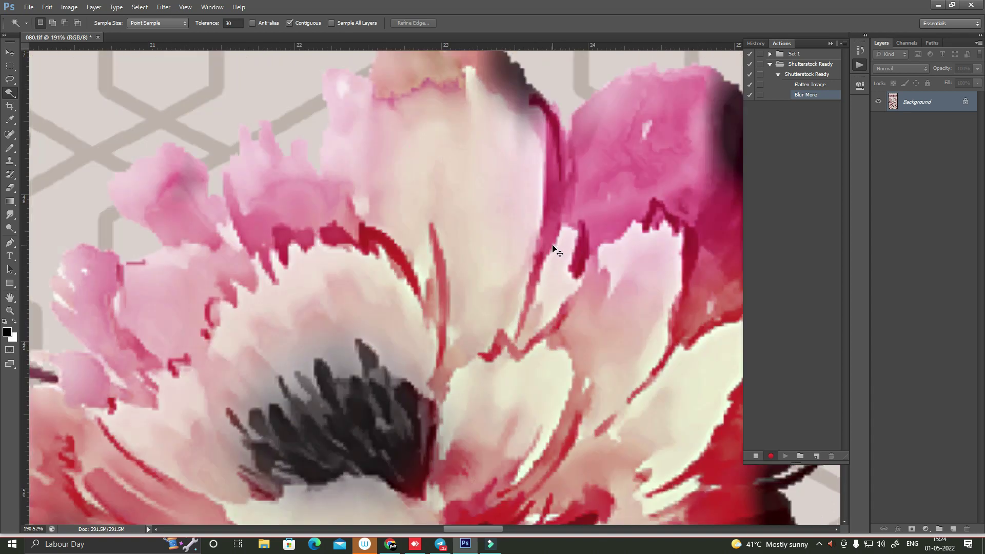
pyautogui.hotkey('ctrl', 'f')
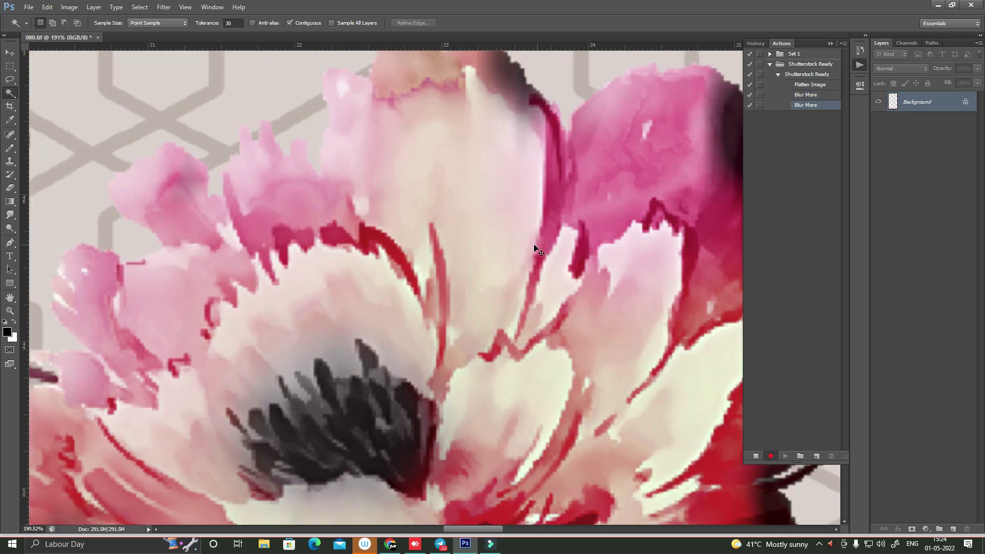
pyautogui.hotkey('ctrl', 'f')
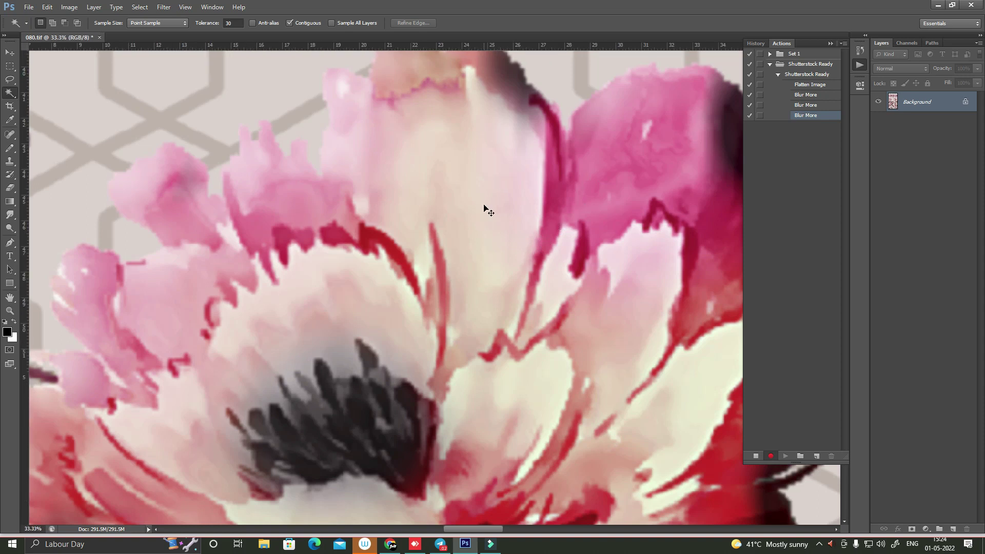
# - Zoom out to the whole design and check its pixel dimensions in Image Size
pyautogui.hotkey('ctrl', '-')
pyautogui.hotkey('ctrl', '-')
pyautogui.hotkey('ctrl', '-')
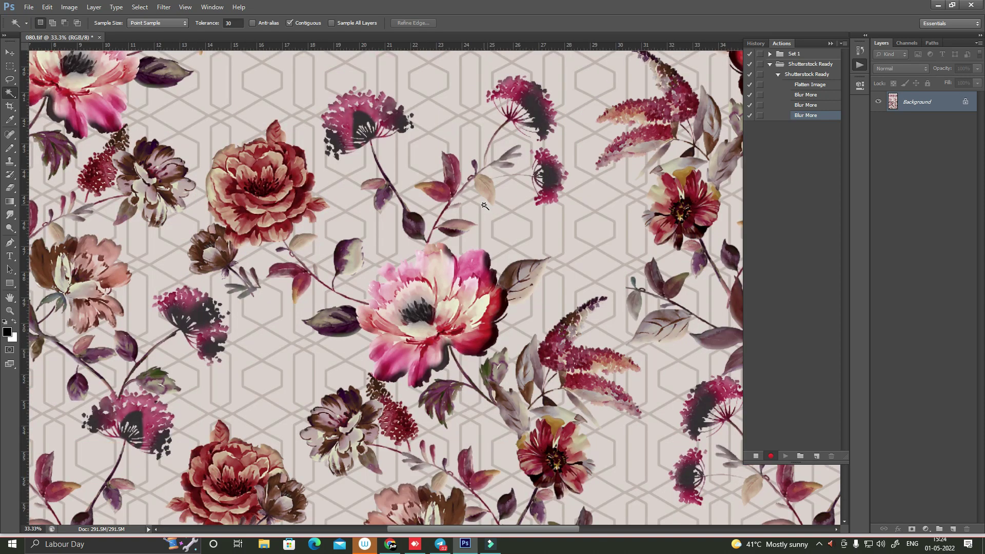
pyautogui.hotkey('ctrl', '-')
pyautogui.hotkey('ctrl', '-')
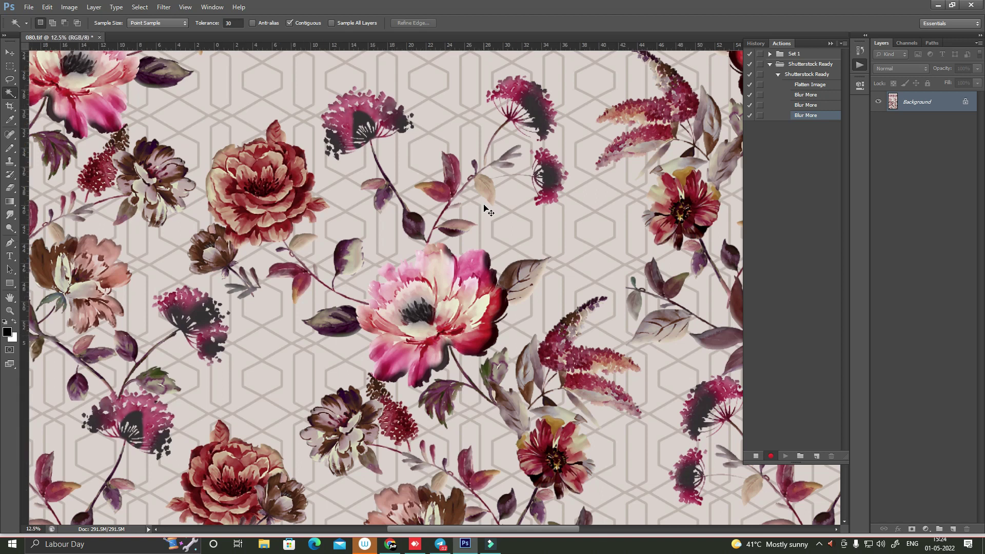
pyautogui.hotkey('ctrl', '-')
pyautogui.hotkey('ctrl', '-')
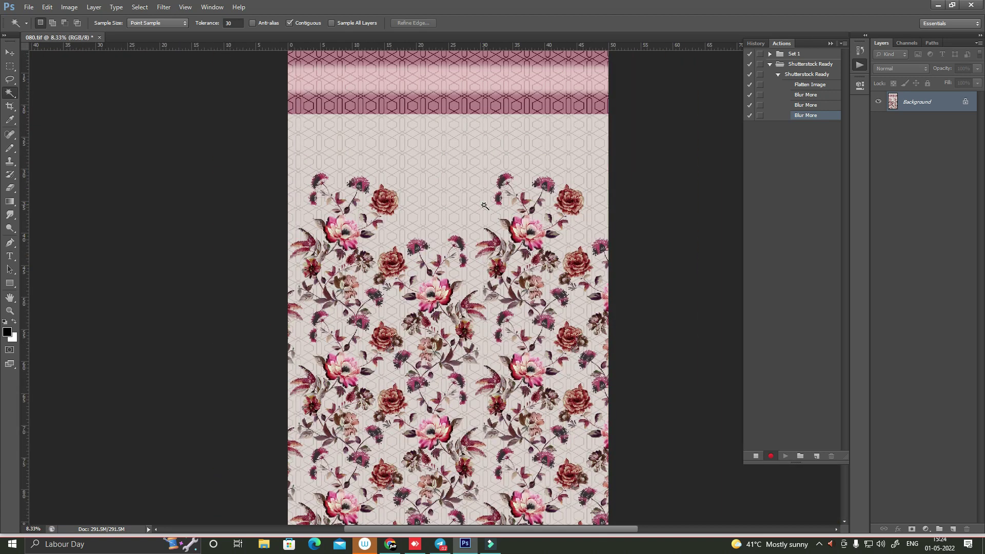
pyautogui.hotkey('ctrl', 'alt', 'i')
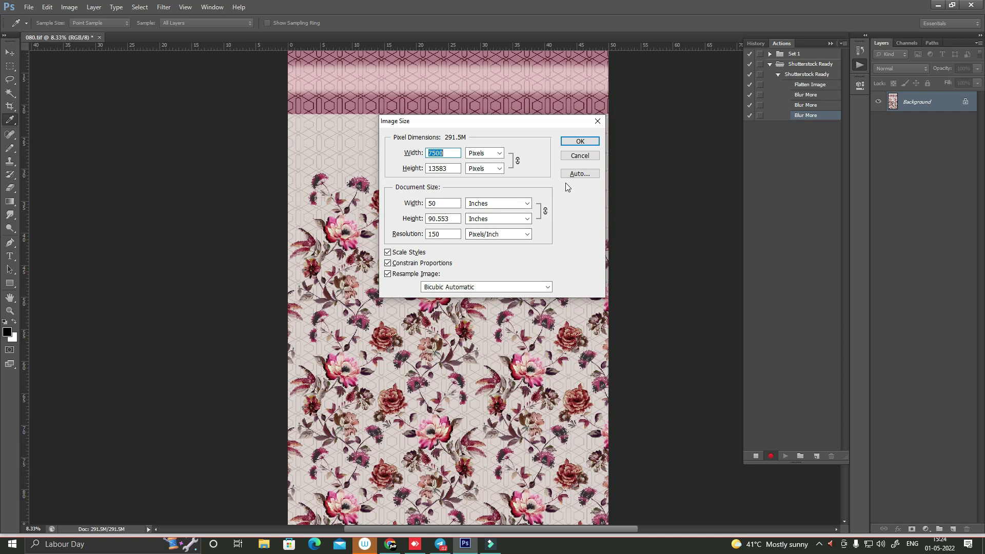
# - Close Image Size, try hue shifts +10 and -10, and apply Hue/Saturation at +20
pyautogui.press('Escape')
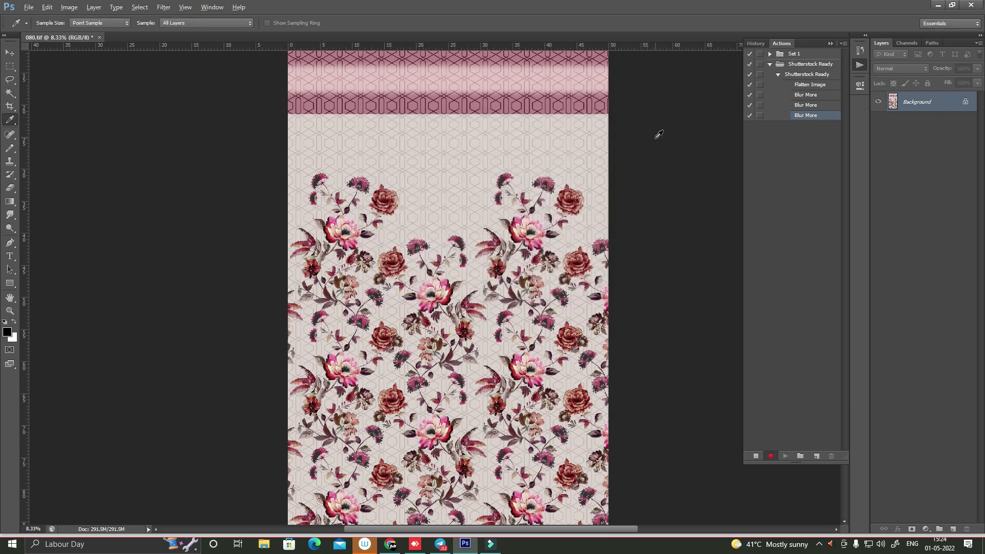
pyautogui.hotkey('alt', 'i')
pyautogui.press('i')
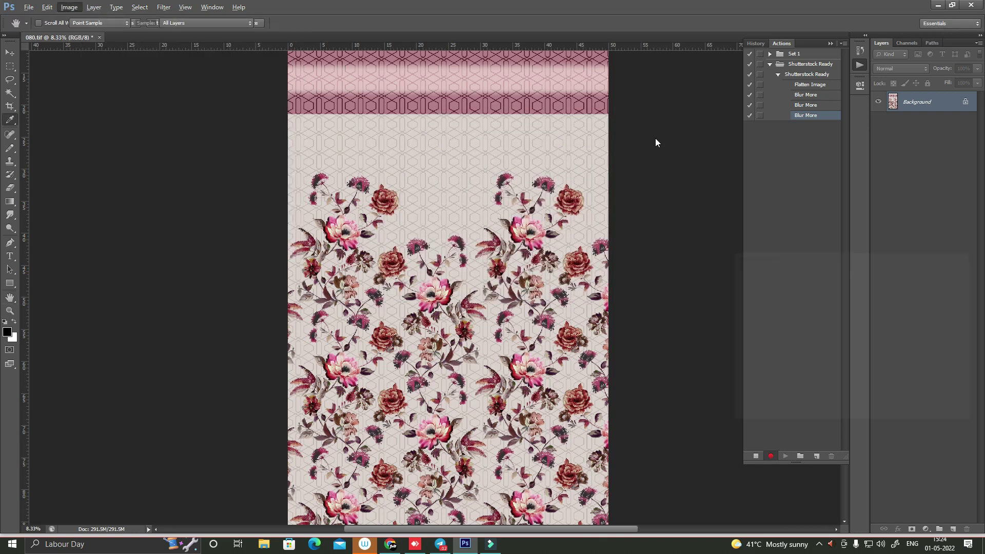
pyautogui.hotkey('shift', 'Up')
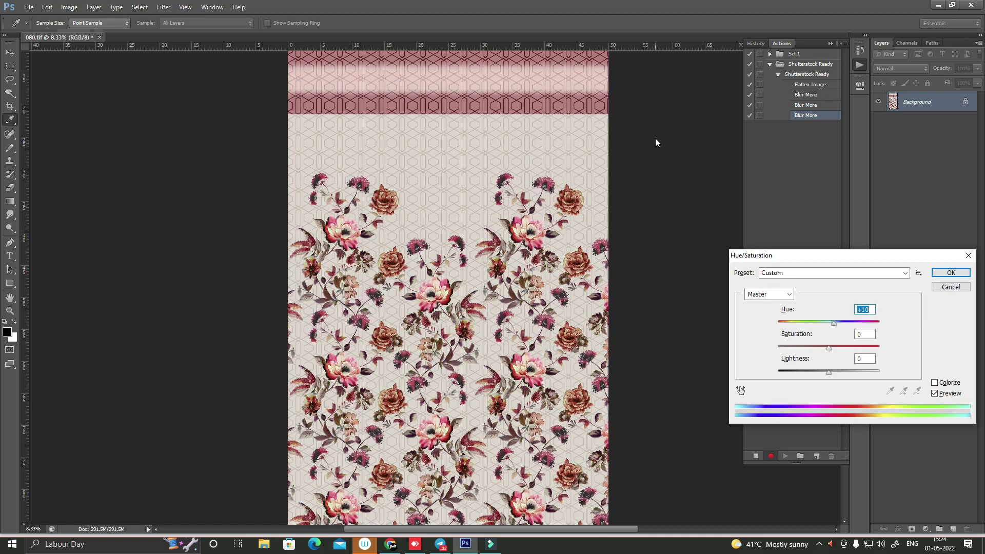
pyautogui.hotkey('shift', 'Up')
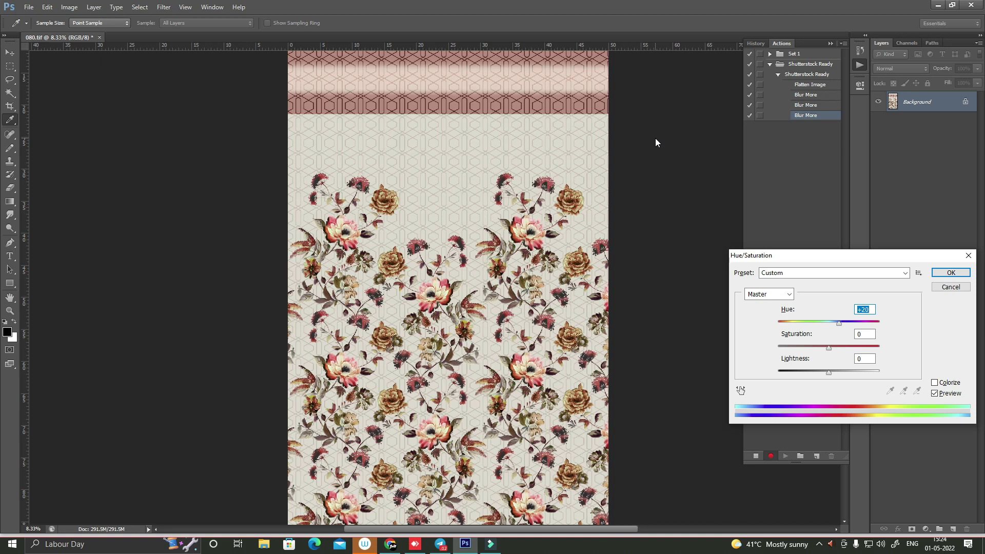
pyautogui.hotkey('shift', 'Down')
pyautogui.hotkey('shift', 'Down')
pyautogui.hotkey('shift', 'Down')
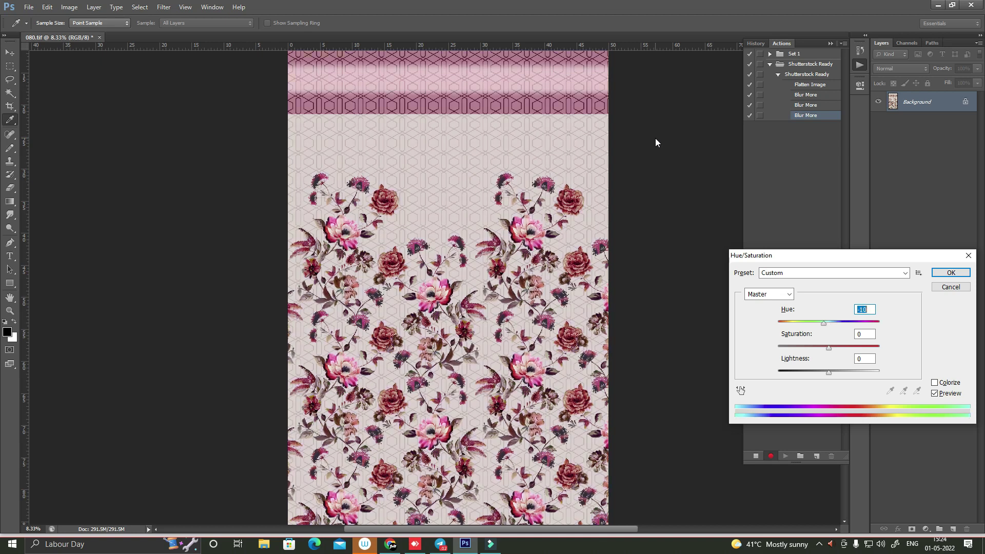
pyautogui.hotkey('shift', 'Up')
pyautogui.hotkey('shift', 'Up')
pyautogui.hotkey('shift', 'Up')
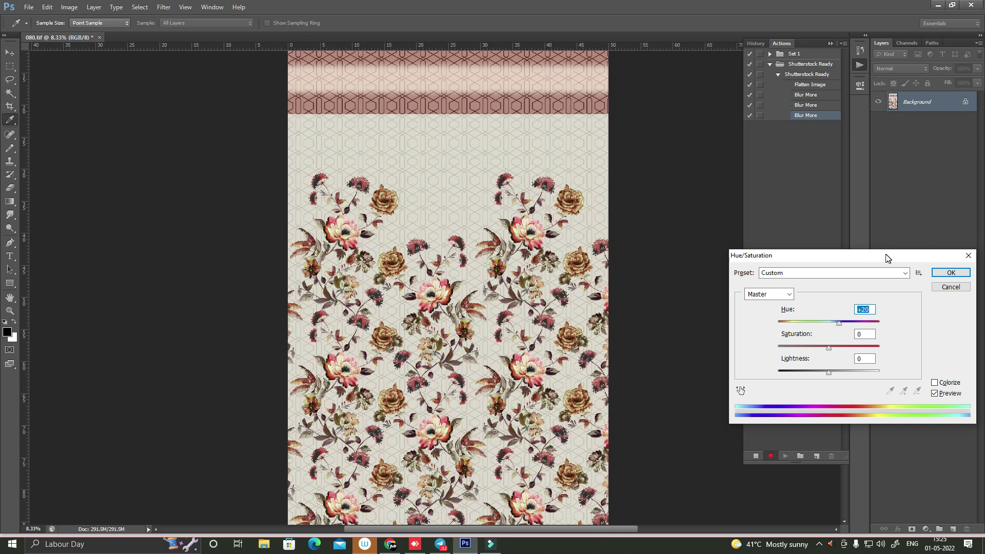
pyautogui.moveTo(893, 256); pyautogui.dragTo(809, 228)
pyautogui.click(867, 244)
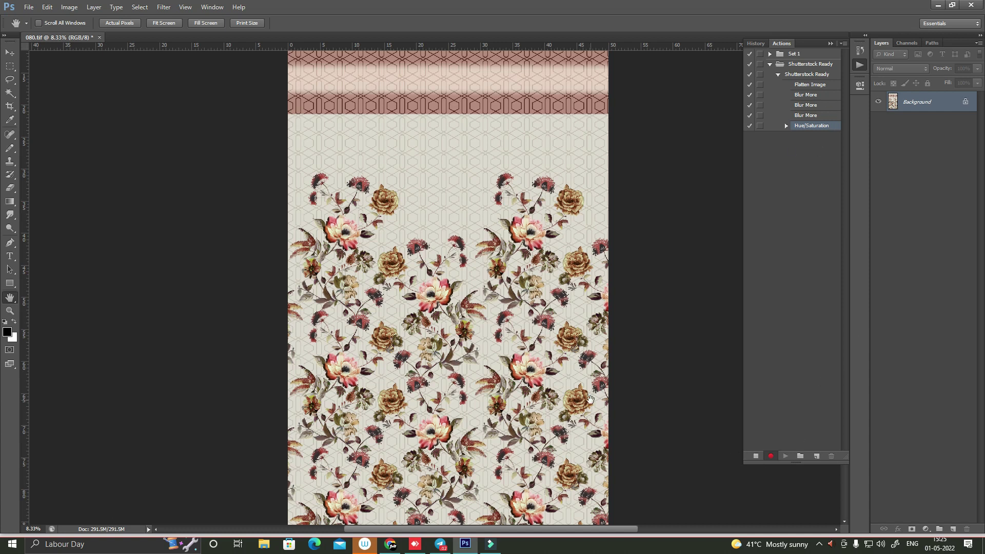
# - Save a JPEG copy named 080 copy at Maximum quality 12
pyautogui.hotkey('ctrl', 'w')
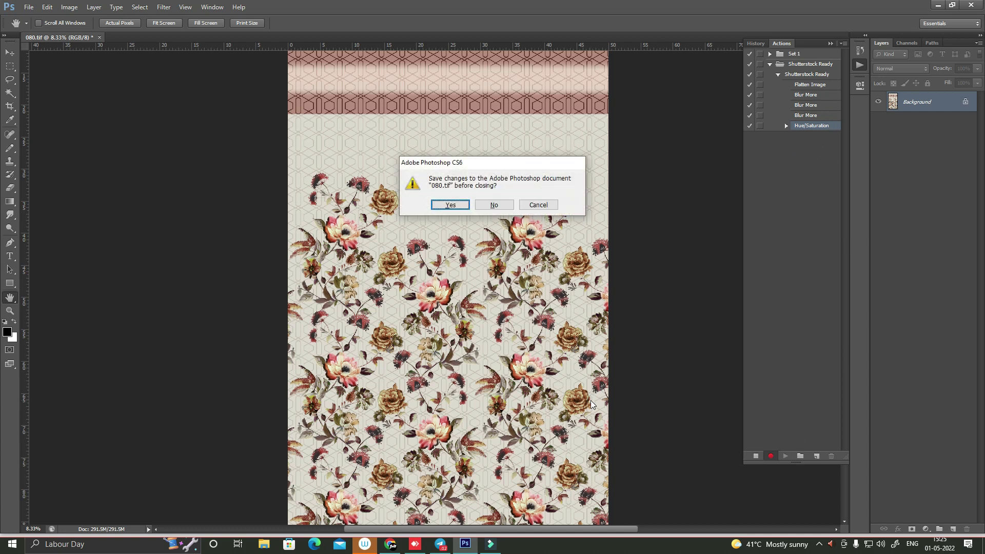
pyautogui.press('Escape')
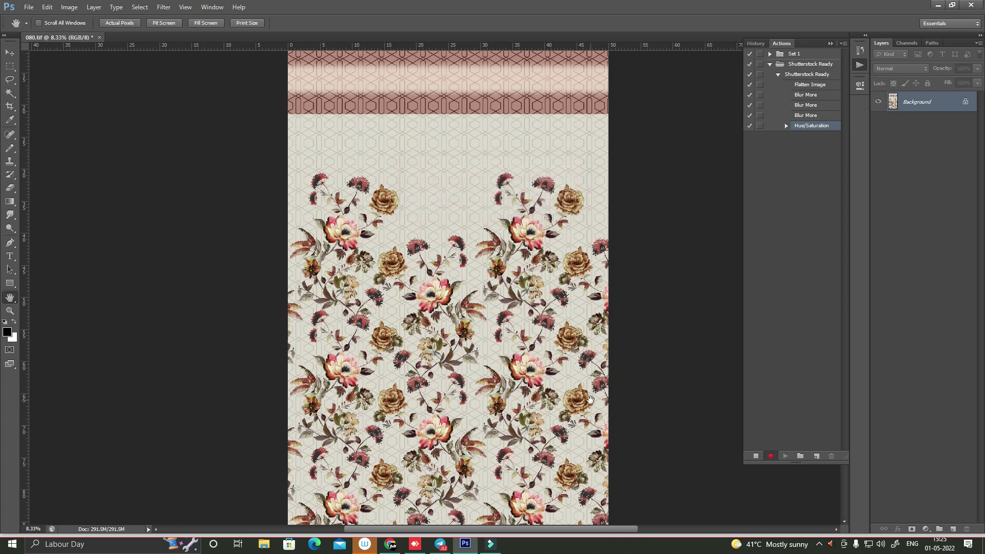
pyautogui.hotkey('ctrl', 'alt', 's')
pyautogui.click(593, 405)
pyautogui.press('j')
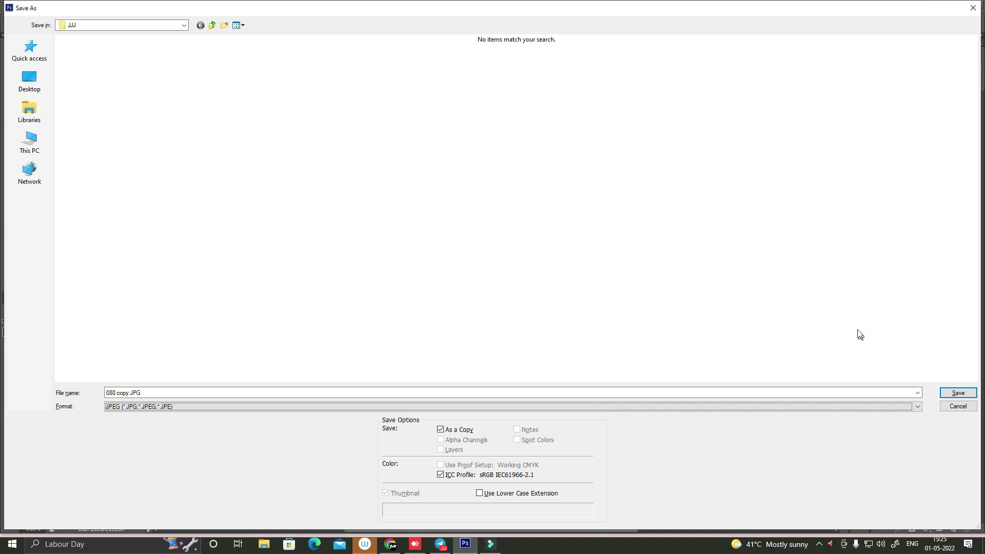
pyautogui.click(963, 393)
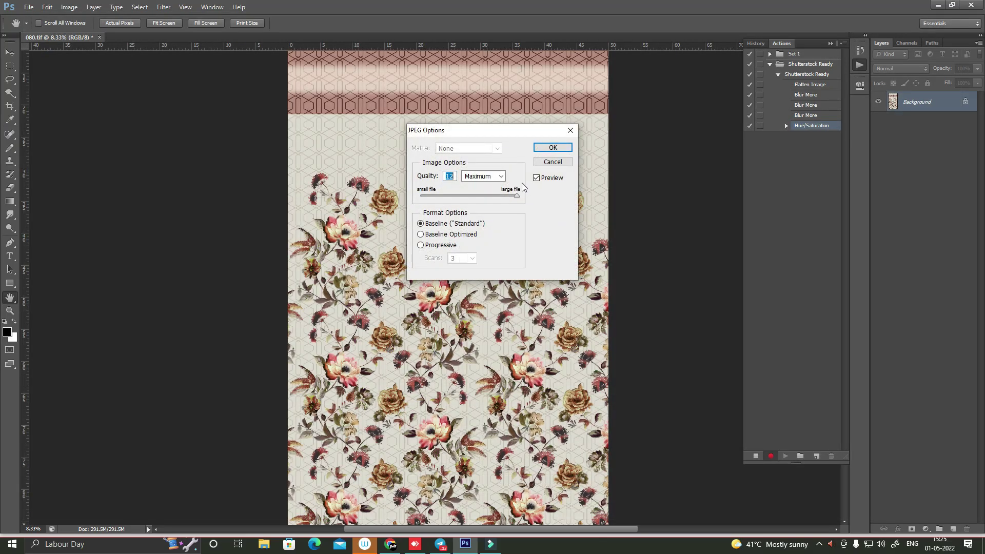
pyautogui.click(553, 150)
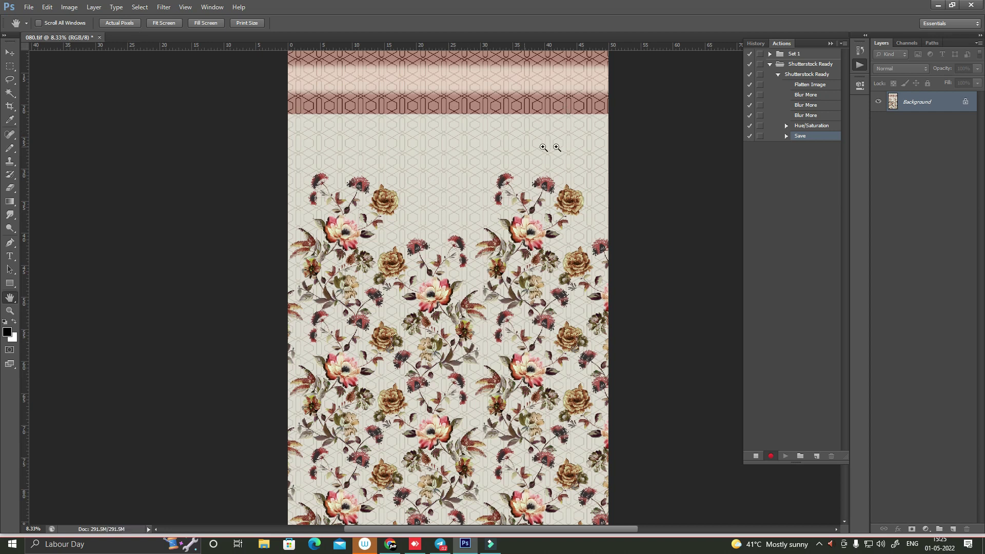
# - Close the original 080.tif without saving changes
pyautogui.hotkey('ctrl', 'w')
pyautogui.click(498, 209)
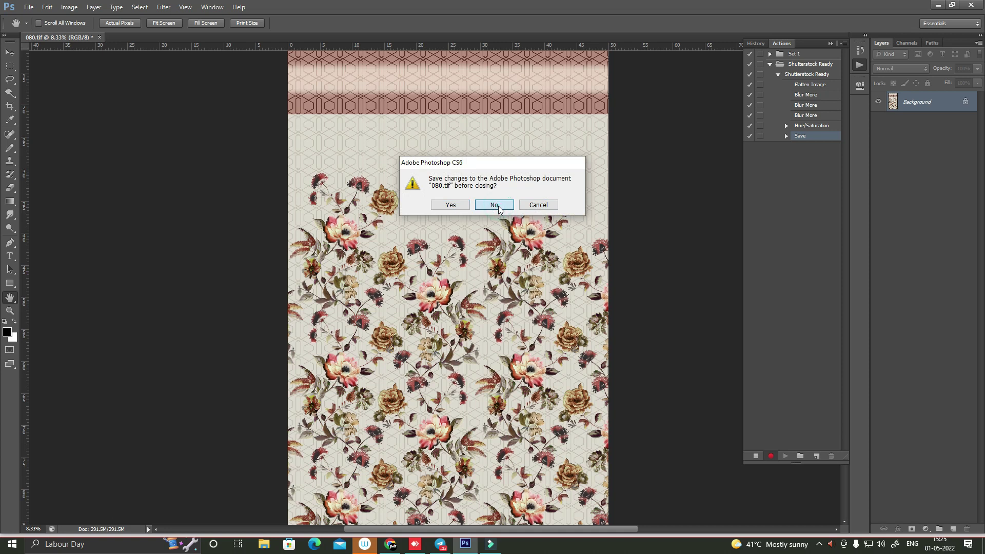
pyautogui.click(498, 206)
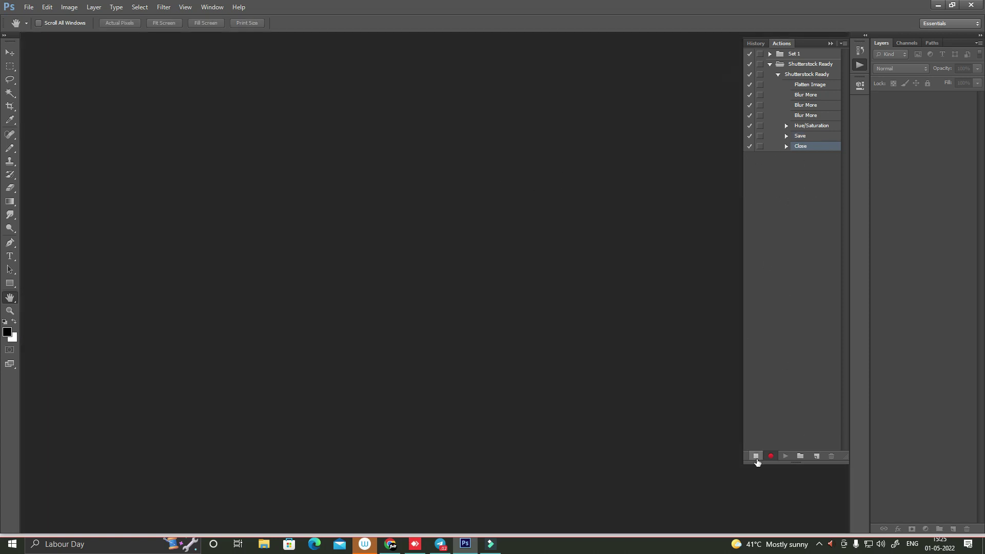
# - Stop recording the Shutterstock Ready action, then browse the JJJ folder in the Open dialog and close it
pyautogui.click(756, 455)
pyautogui.doubleClick(459, 402)
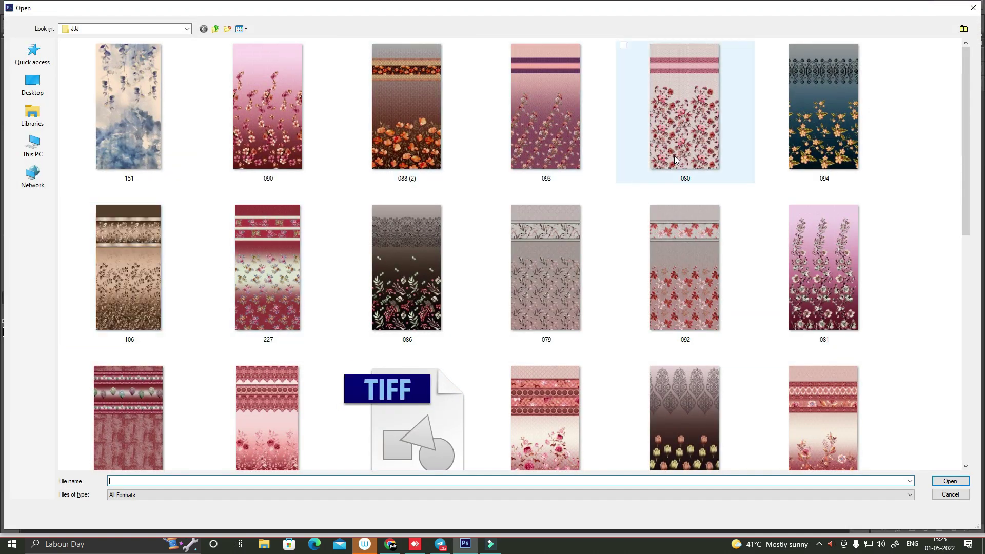
pyautogui.click(958, 154)
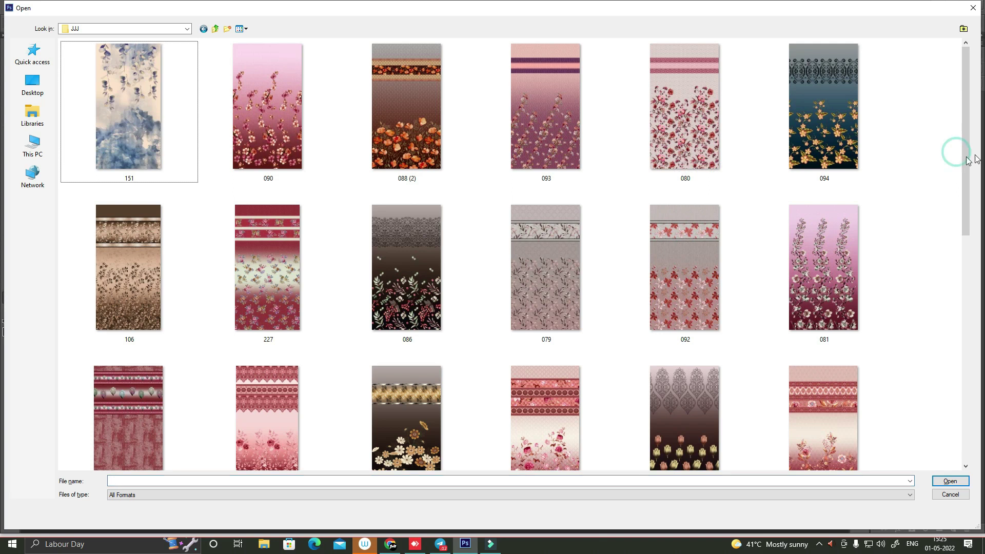
pyautogui.rightClick(930, 169)
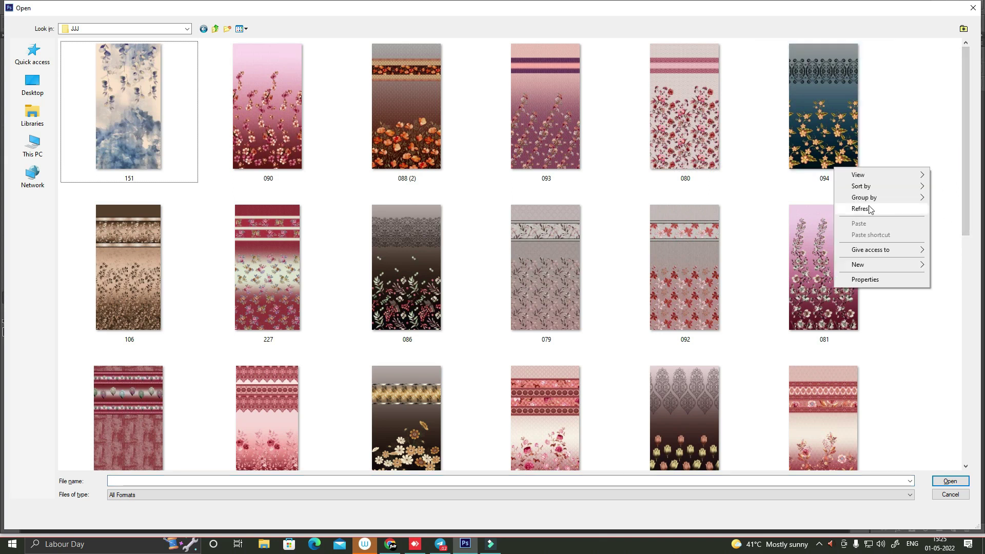
pyautogui.press('Escape')
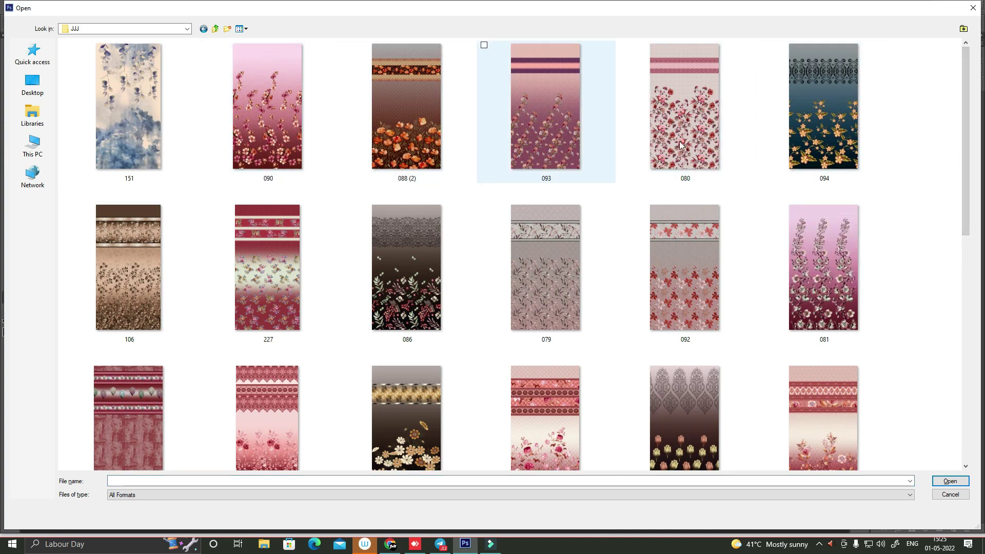
pyautogui.click(678, 137)
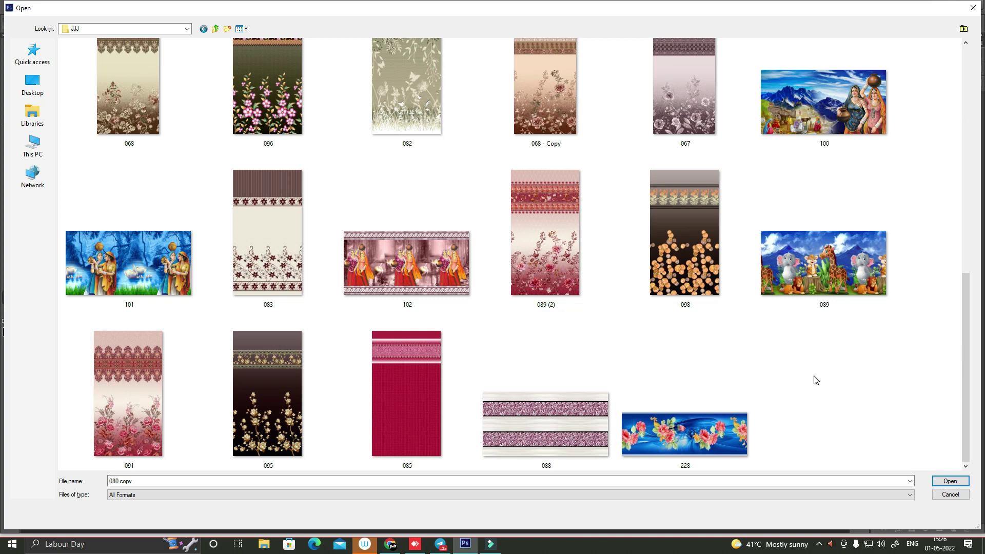
pyautogui.doubleClick(641, 123)
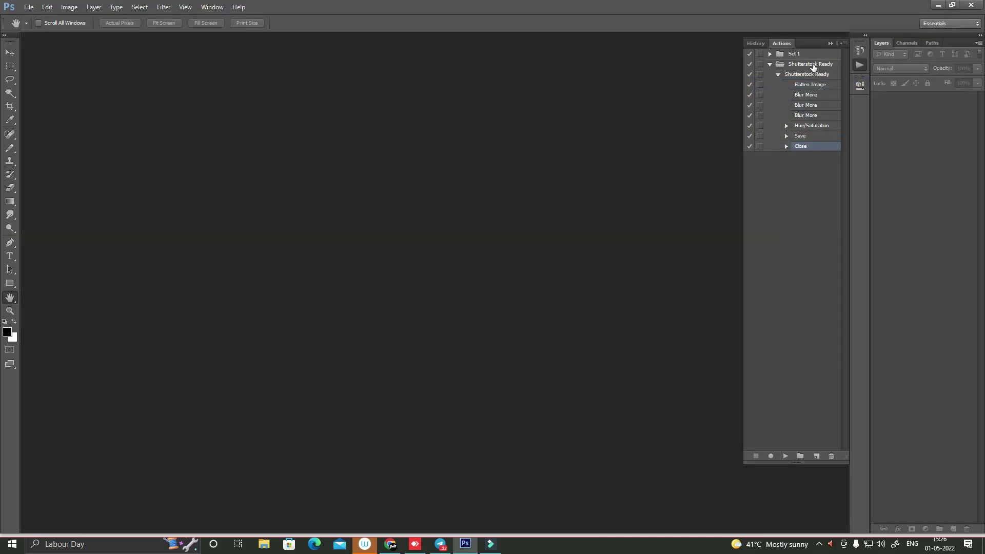
# - In the Image Processor, also save TIFF copies and keep JPEGs at original size
pyautogui.hotkey('alt', 'f')
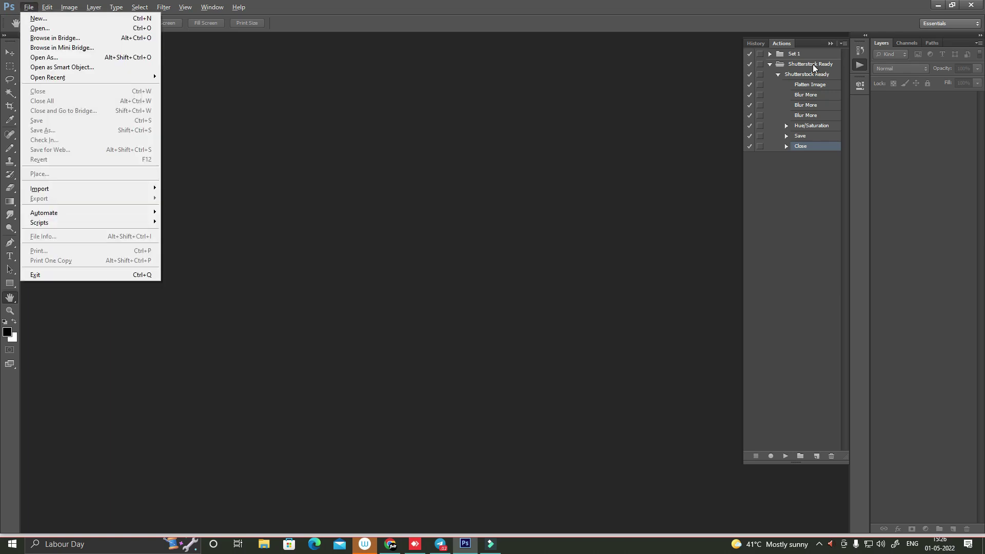
pyautogui.press('Down')
pyautogui.press('Down')
pyautogui.press('Down')
pyautogui.press('Down')
pyautogui.press('Down')
pyautogui.press('Down')
pyautogui.press('Down')
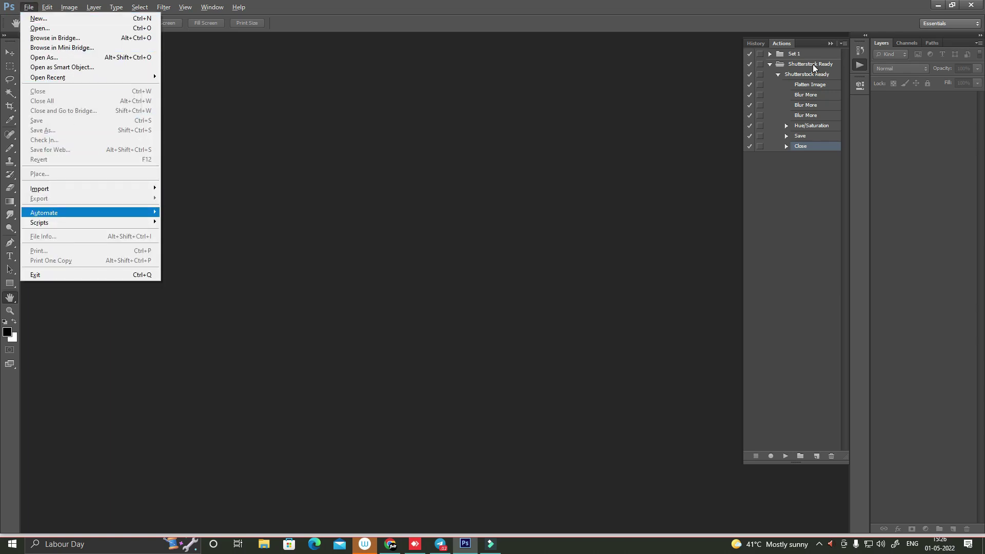
pyautogui.press('Down')
pyautogui.press('Right')
pyautogui.press('Return')
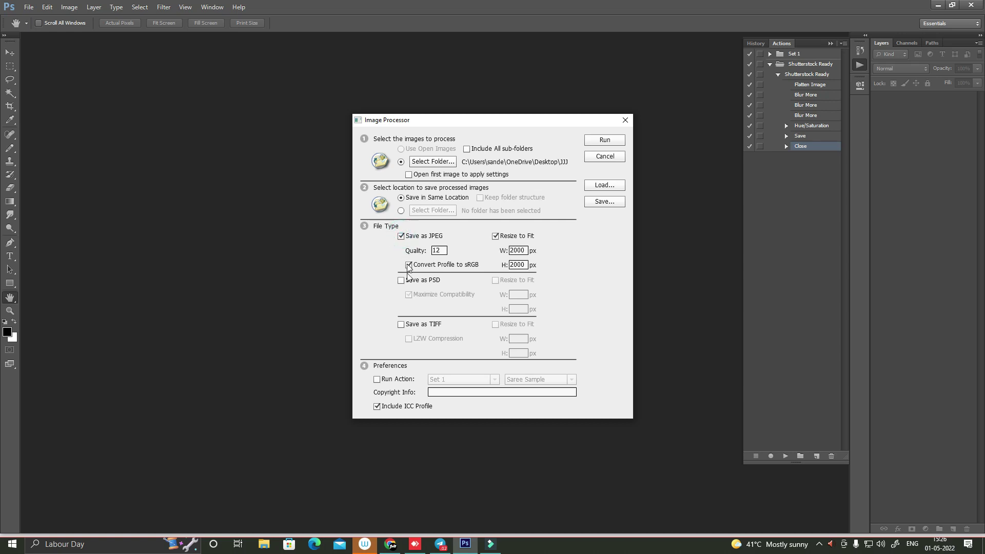
pyautogui.click(402, 324)
pyautogui.click(496, 237)
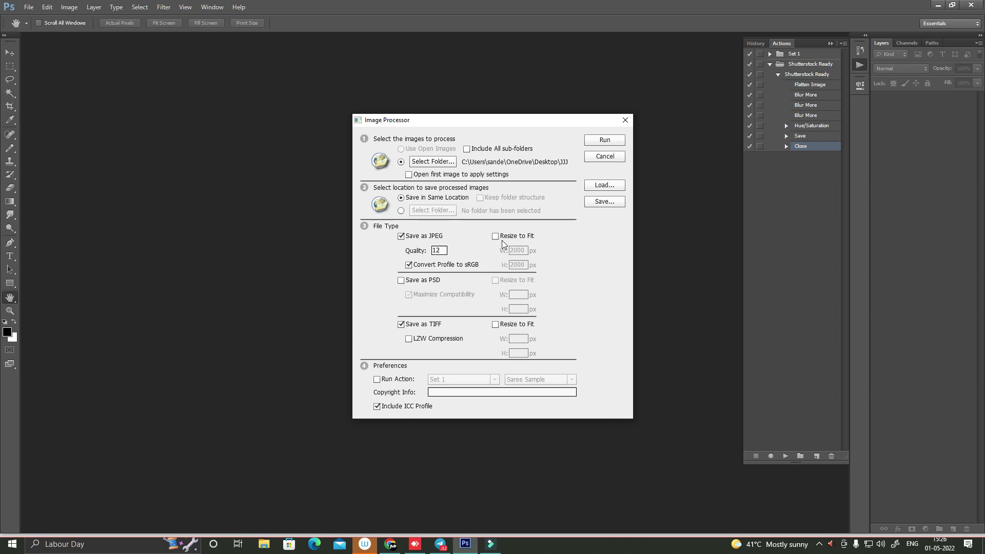
# - Run the Shutterstock Ready action on each image and start batch processing the JJJ folder
pyautogui.click(377, 380)
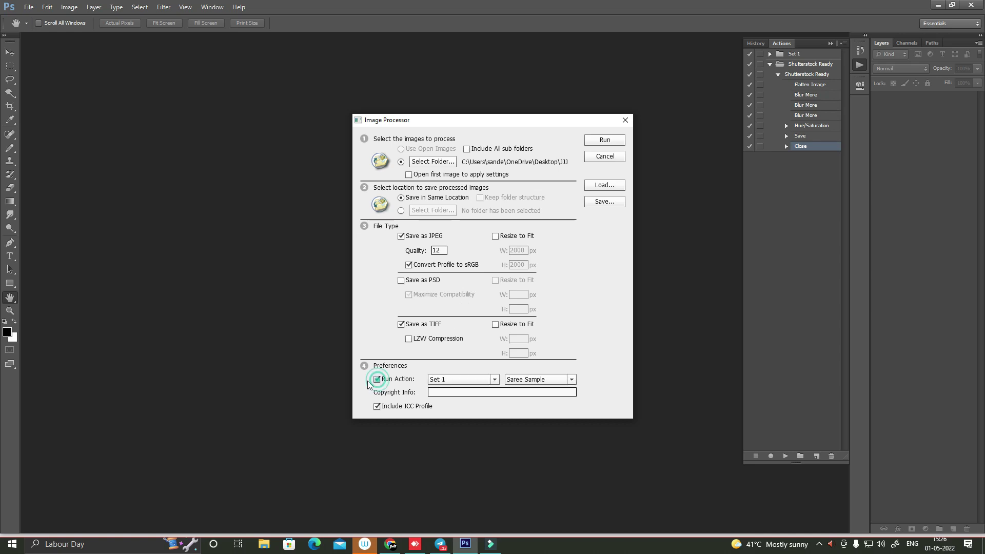
pyautogui.click(490, 379)
pyautogui.click(458, 399)
pyautogui.click(568, 379)
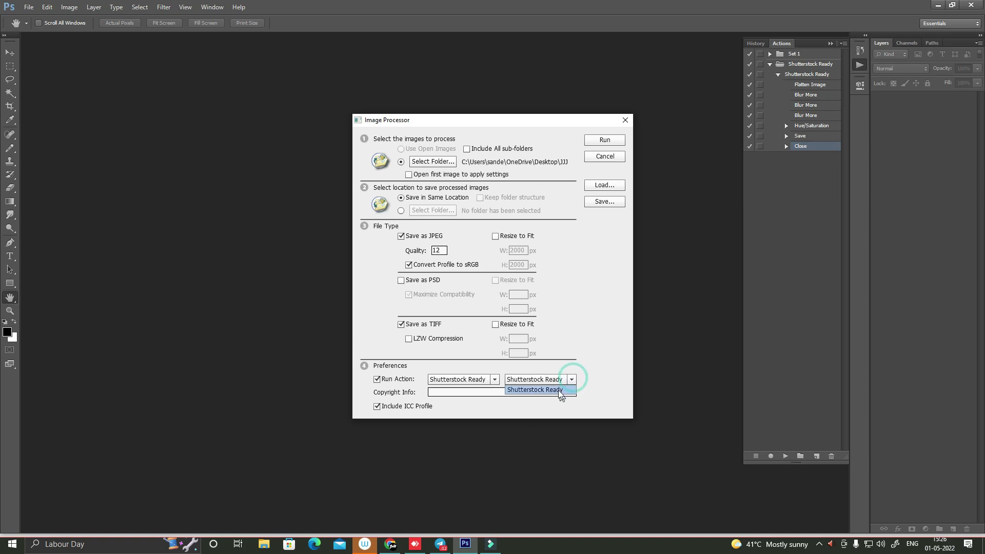
pyautogui.click(567, 382)
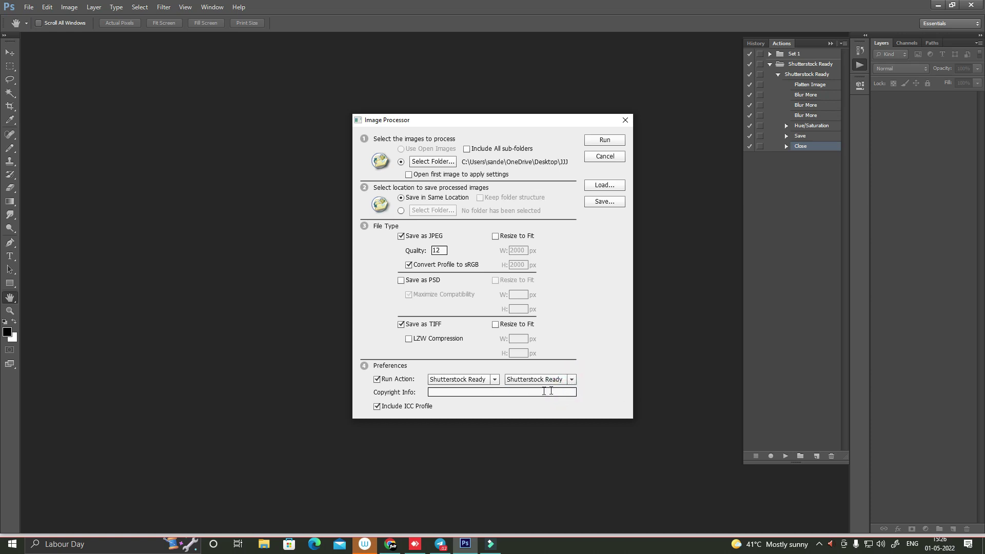
pyautogui.click(568, 380)
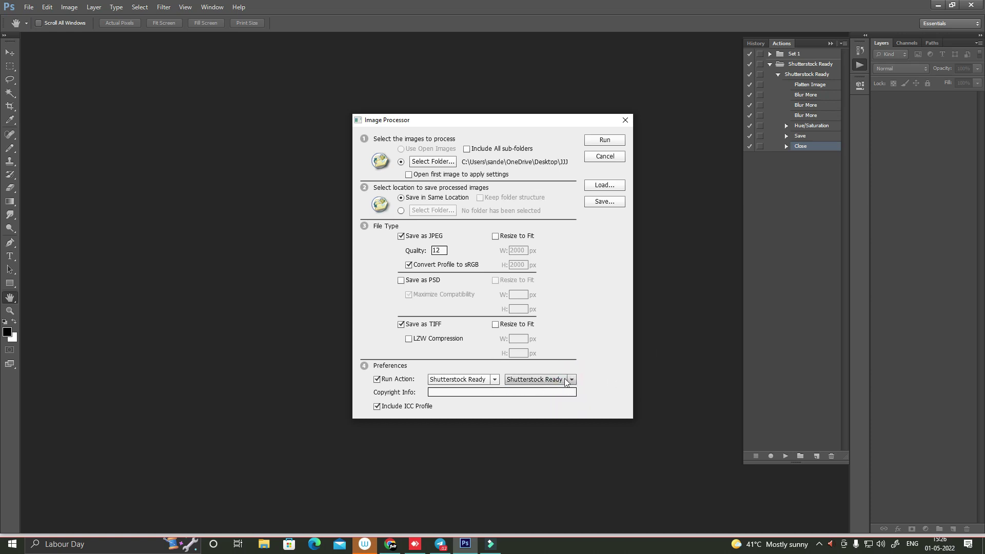
pyautogui.click(616, 139)
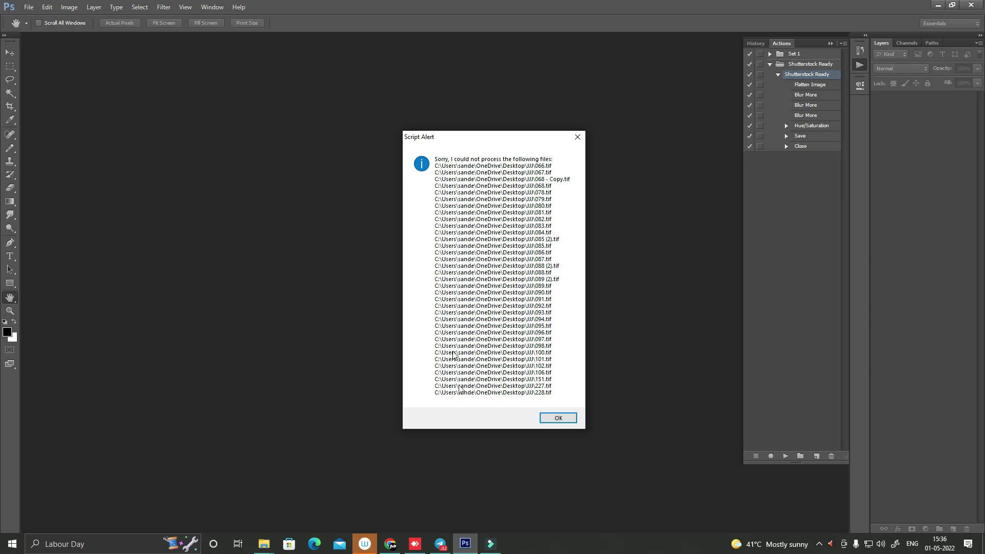
# - Dismiss the Script Alert that lists the unprocessed JJJ TIF files
pyautogui.click(559, 419)
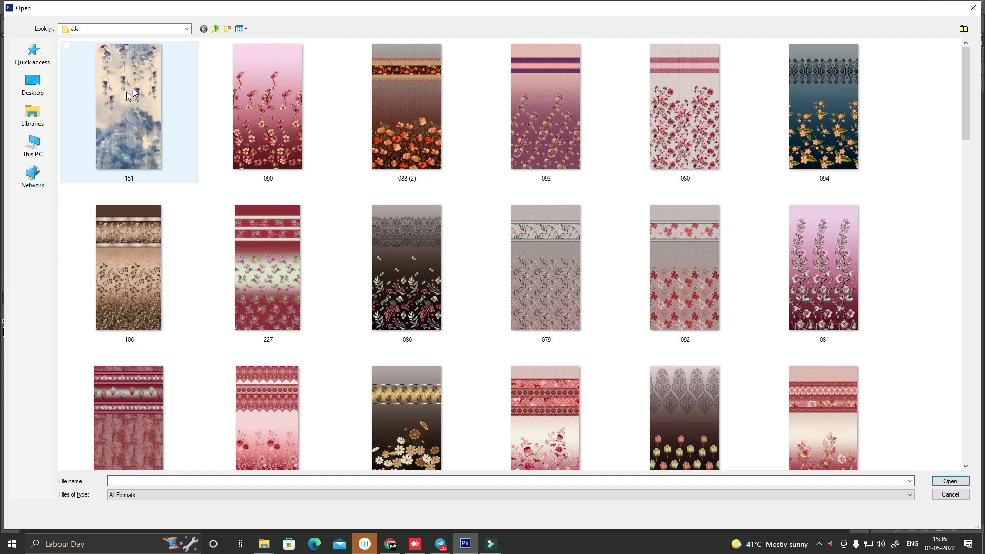
# - Switch the Open dialog's file view to a plain name list
pyautogui.click(241, 29)
pyautogui.click(204, 54)
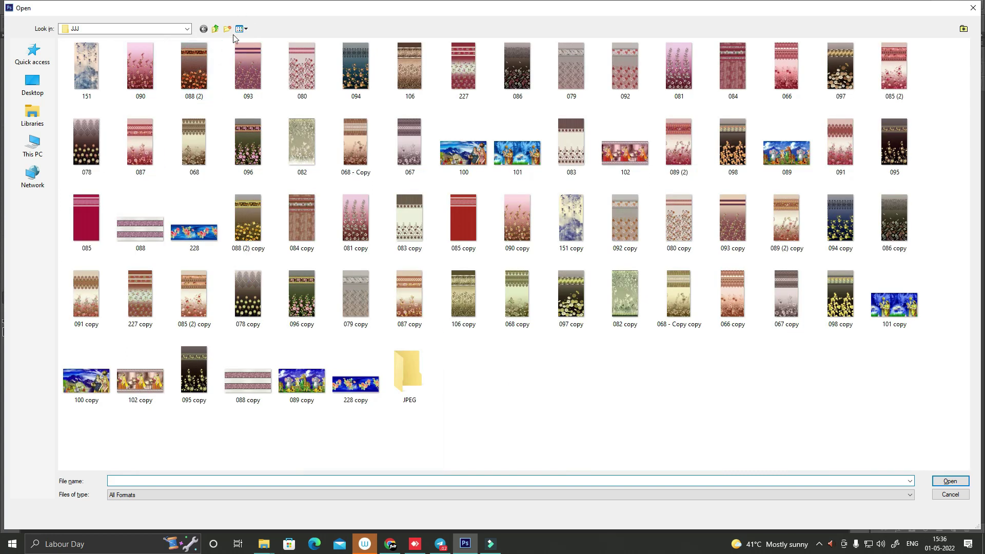
pyautogui.click(241, 29)
pyautogui.click(171, 88)
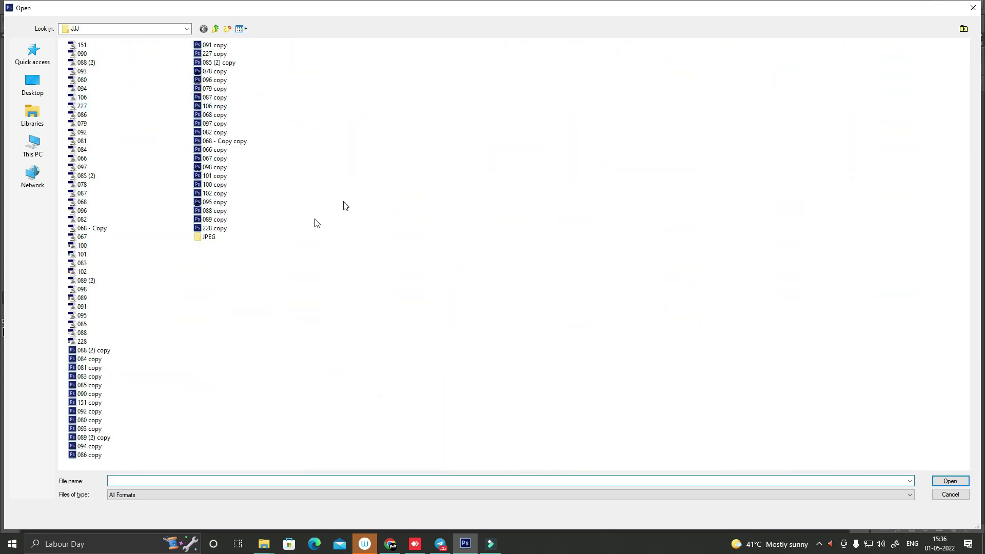
# - Permanently delete the original files 228 through 151 and refresh the list
pyautogui.click(82, 341)
pyautogui.hotkey('shift', 'Up')
pyautogui.hotkey('shift', 'Up')
pyautogui.hotkey('shift', 'Up')
pyautogui.hotkey('shift', 'Up')
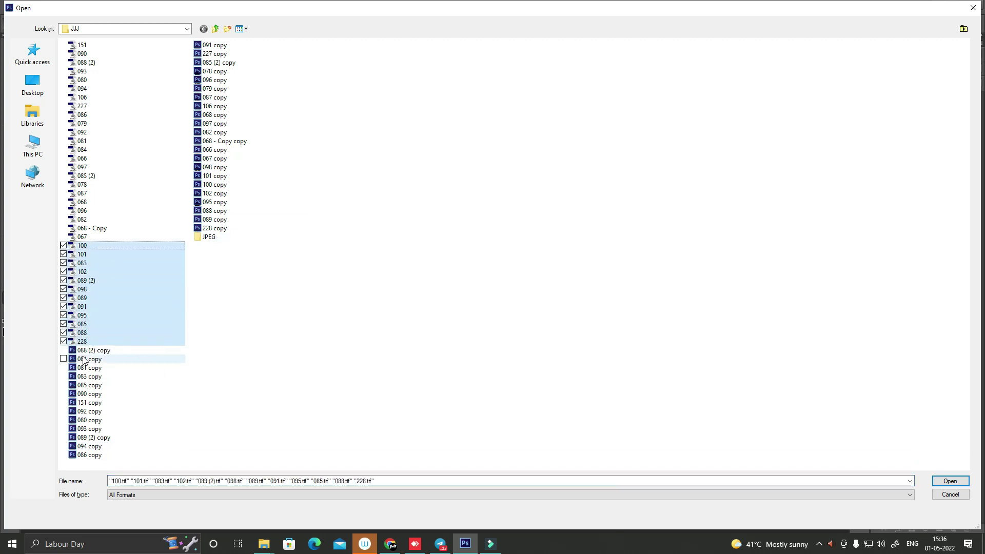
pyautogui.hotkey('shift', 'Up')
pyautogui.hotkey('shift', 'Up')
pyautogui.hotkey('shift', 'Up')
pyautogui.hotkey('shift', 'Up')
pyautogui.hotkey('shift', 'Up')
pyautogui.hotkey('shift', 'Up')
pyautogui.press('Delete')
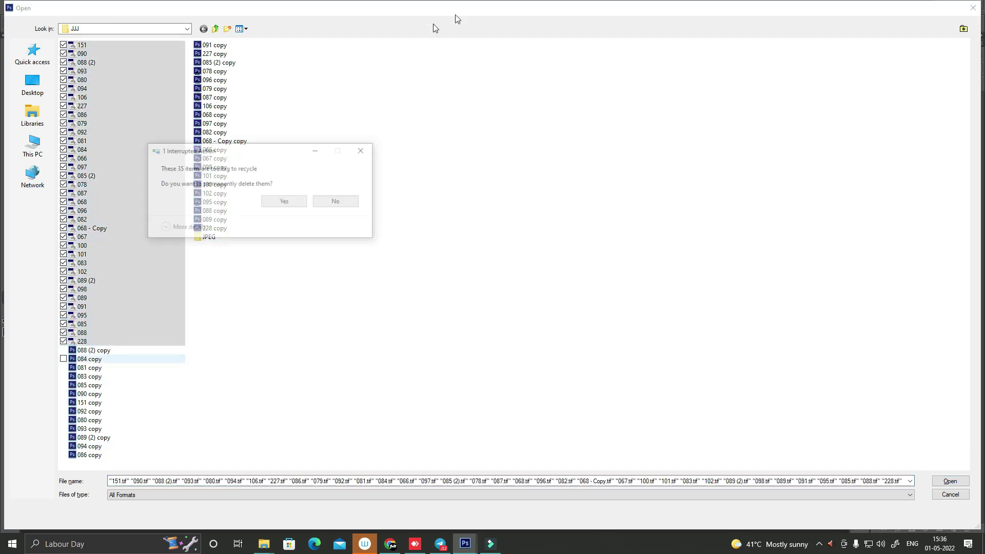
pyautogui.click(290, 200)
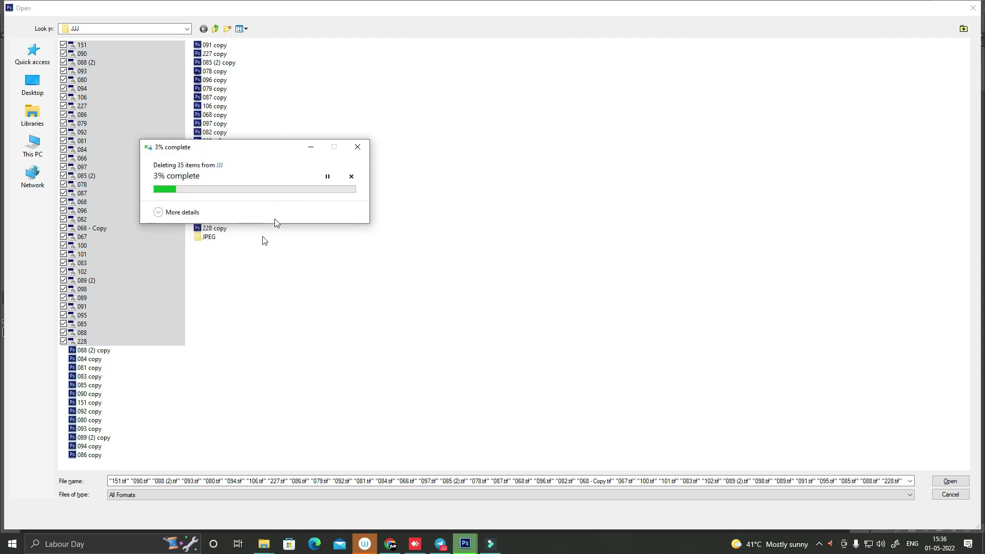
pyautogui.rightClick(356, 232)
pyautogui.click(308, 271)
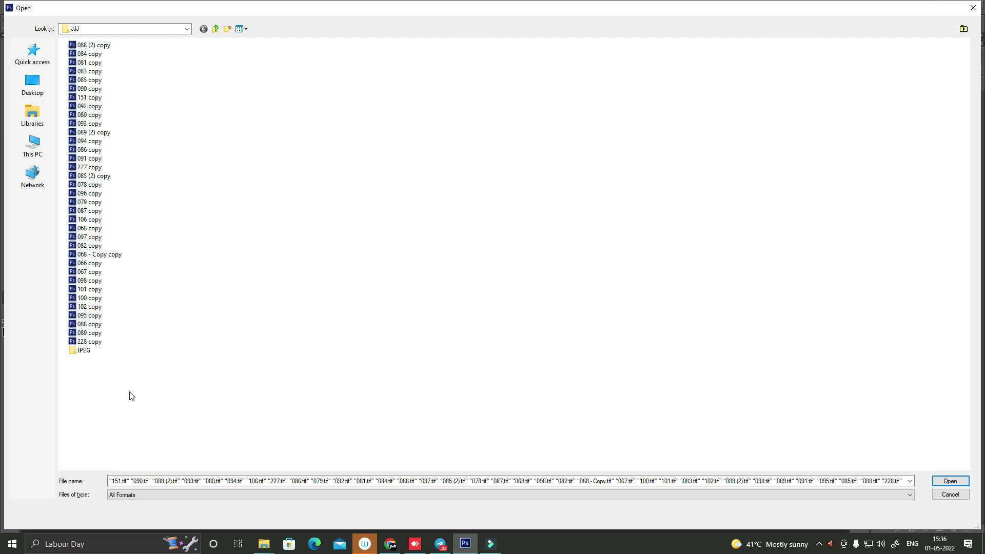
# - Refresh the JJJ file list again and bring Chrome to the front
pyautogui.moveTo(125, 389); pyautogui.dragTo(69, 341)
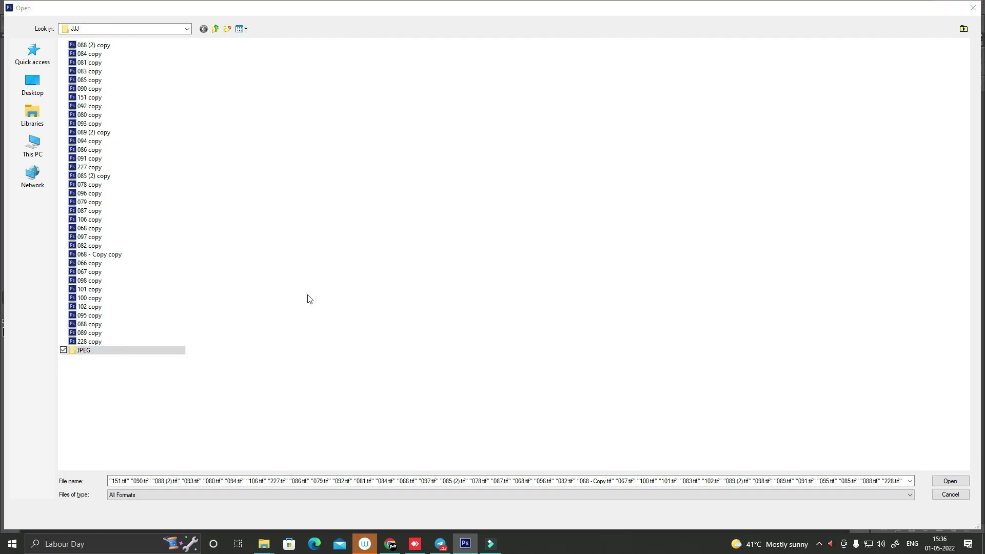
pyautogui.click(276, 324)
pyautogui.rightClick(272, 322)
pyautogui.click(233, 364)
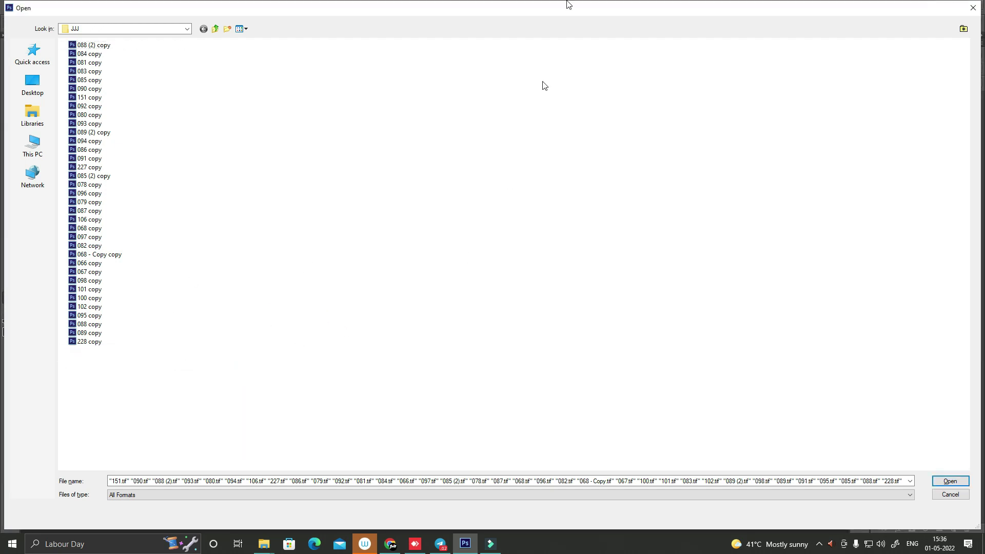
pyautogui.click(390, 543)
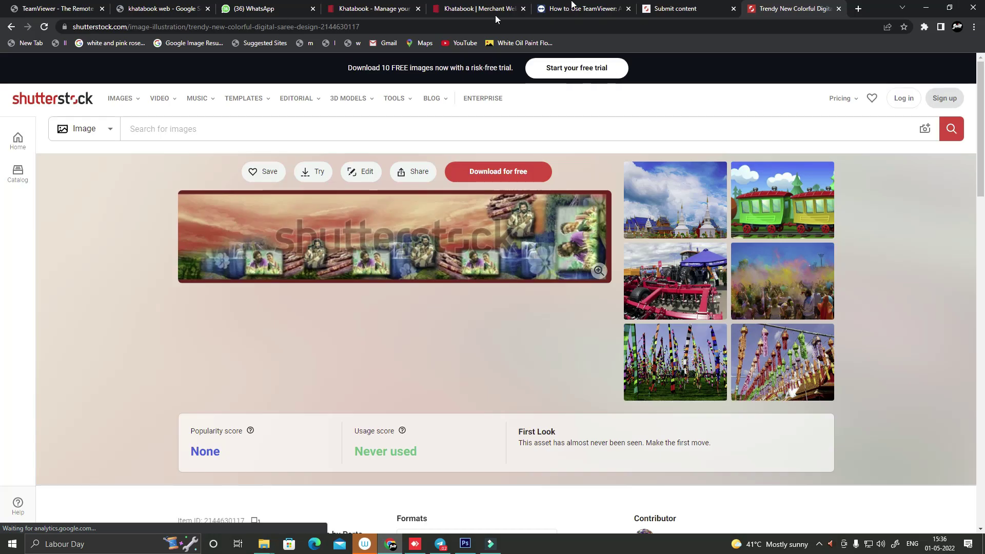
# - Start a Shutterstock upload, select the JJJ copies in the file chooser, and return to Photoshop
pyautogui.click(666, 9)
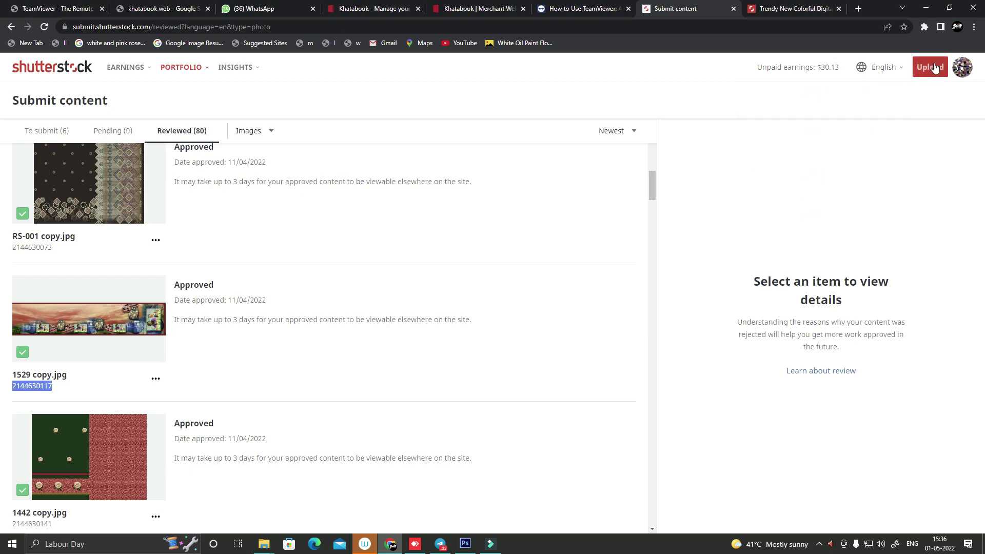
pyautogui.click(918, 79)
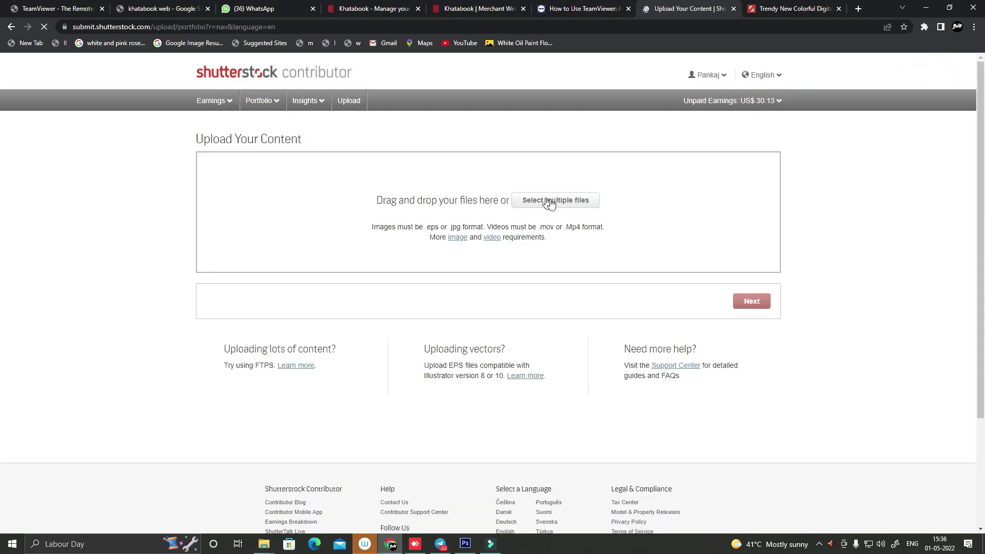
pyautogui.click(549, 206)
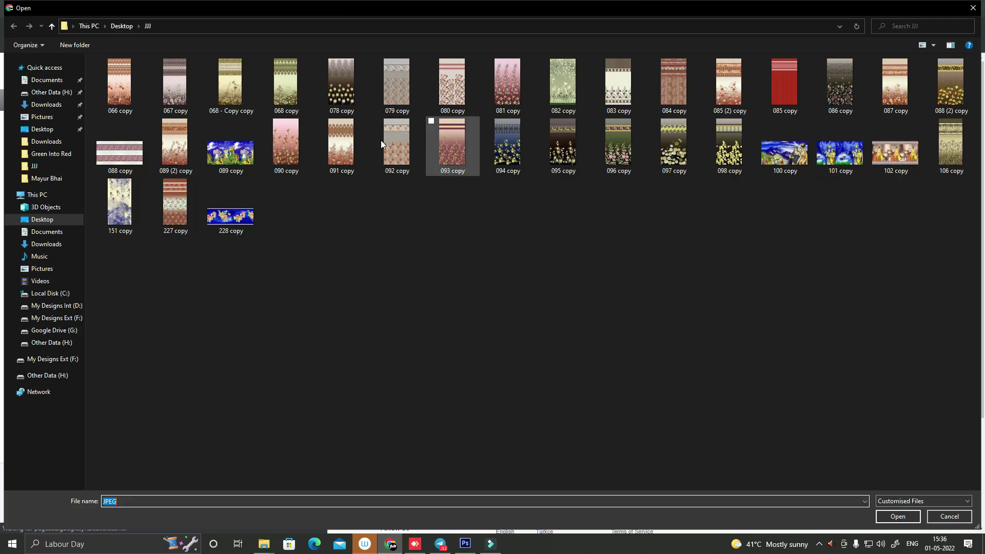
pyautogui.moveTo(953, 251); pyautogui.dragTo(97, 64)
pyautogui.click(465, 544)
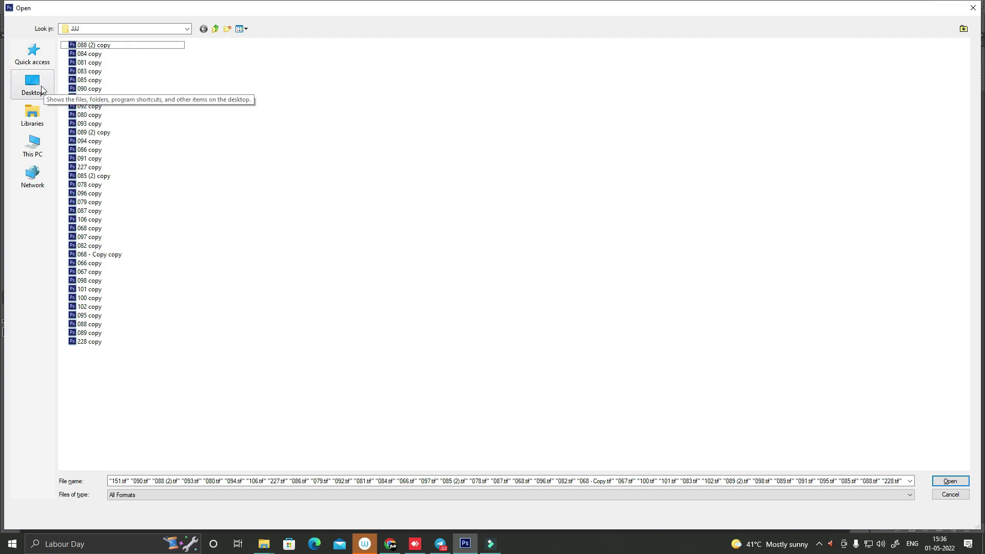
# - Navigate the Open dialog to the Desktop's JJJ folder and show it as a name list
pyautogui.click(41, 90)
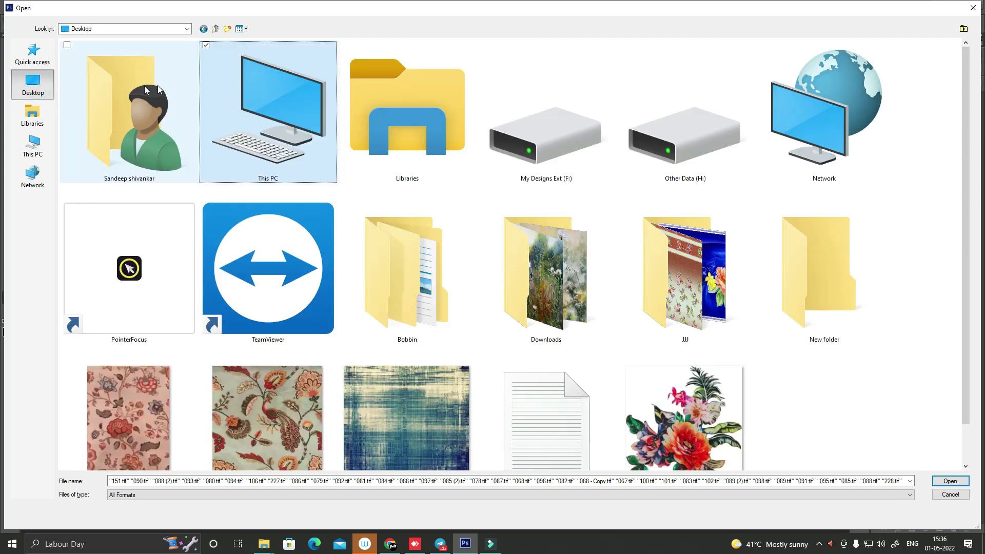
pyautogui.click(424, 128)
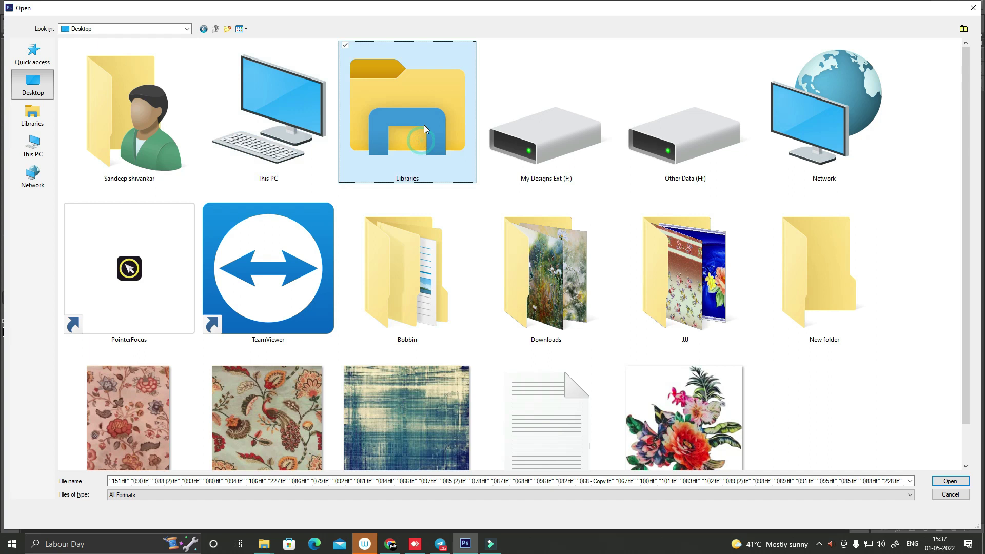
pyautogui.press('j')
pyautogui.press('Return')
pyautogui.click(252, 29)
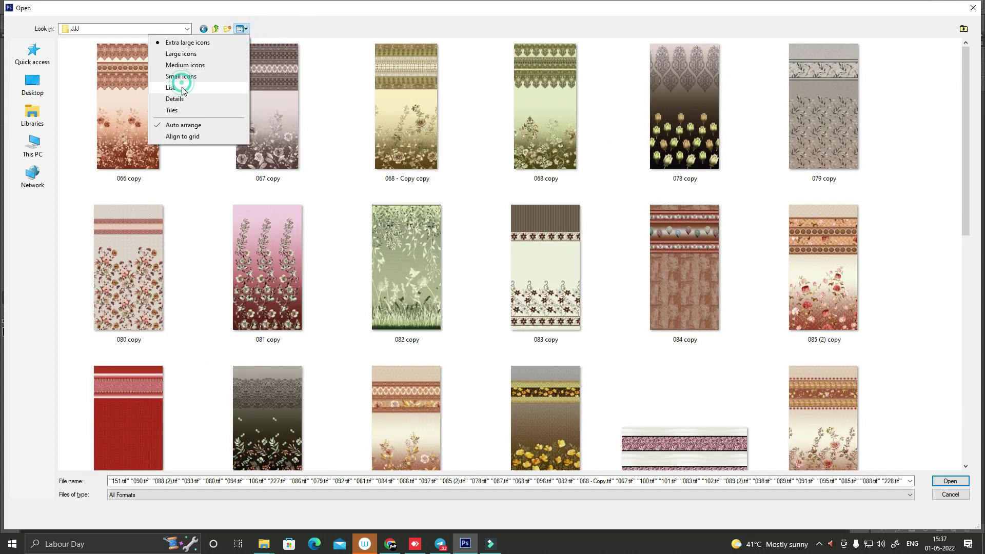
pyautogui.click(180, 88)
# - Sort the JJJ files by size and open 088 (2) copy
pyautogui.rightClick(343, 121)
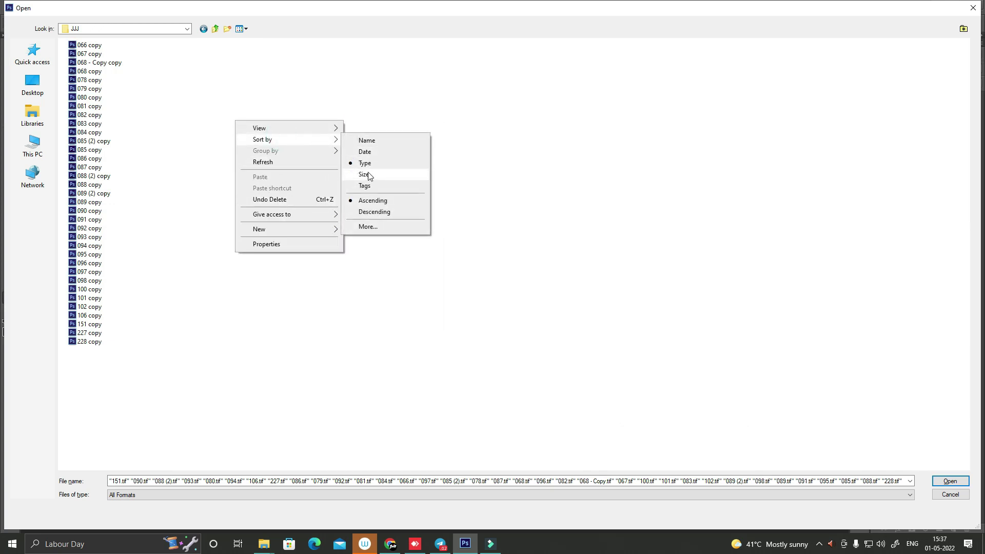
pyautogui.click(367, 174)
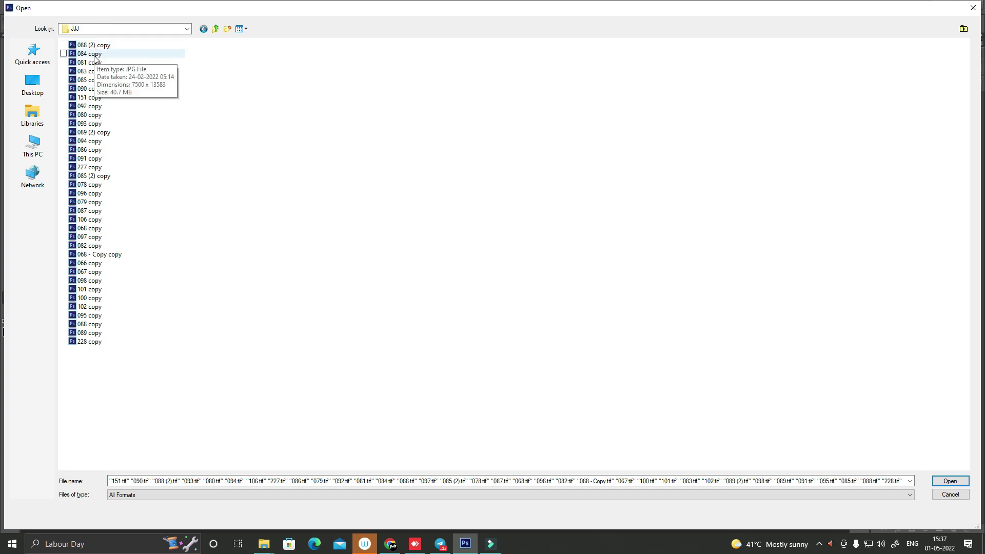
pyautogui.click(97, 45)
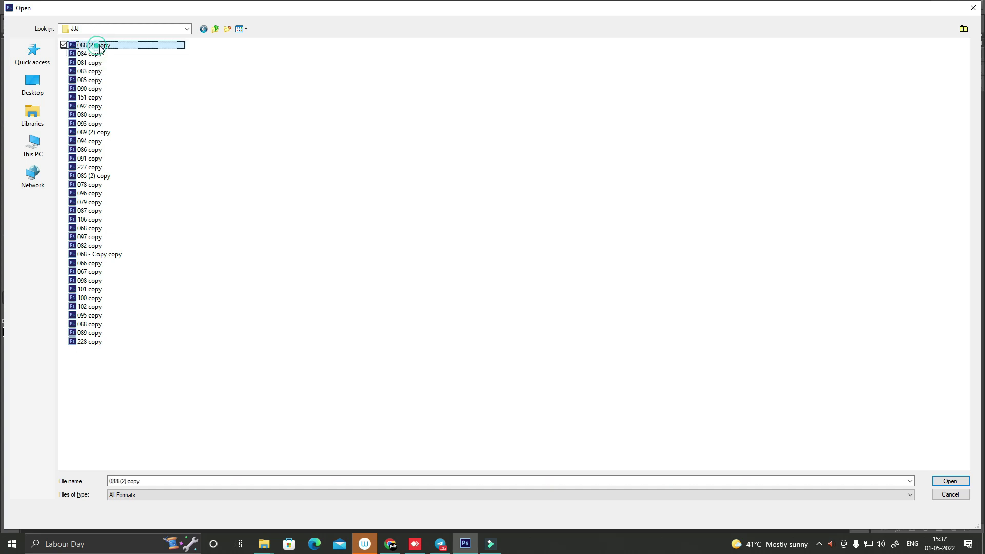
pyautogui.doubleClick(100, 46)
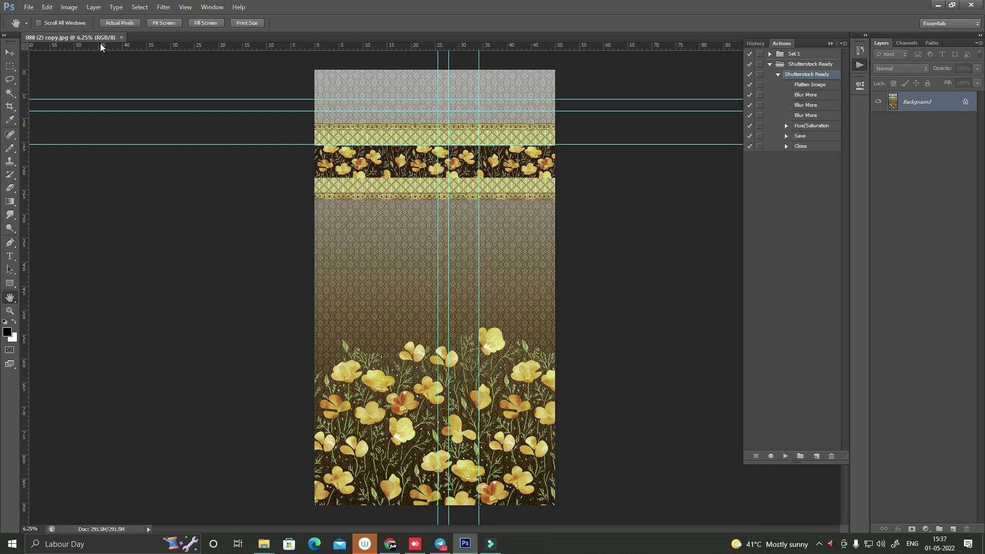
# - Resize 088 (2) copy to a 40-inch document width (6000 × 10866 px) and save it
pyautogui.hotkey('ctrl', 'alt', 'i')
pyautogui.press('Tab')
pyautogui.press('Tab')
pyautogui.press('Tab')
pyautogui.hotkey('shift', 'Tab')
pyautogui.hotkey('shift', 'Tab')
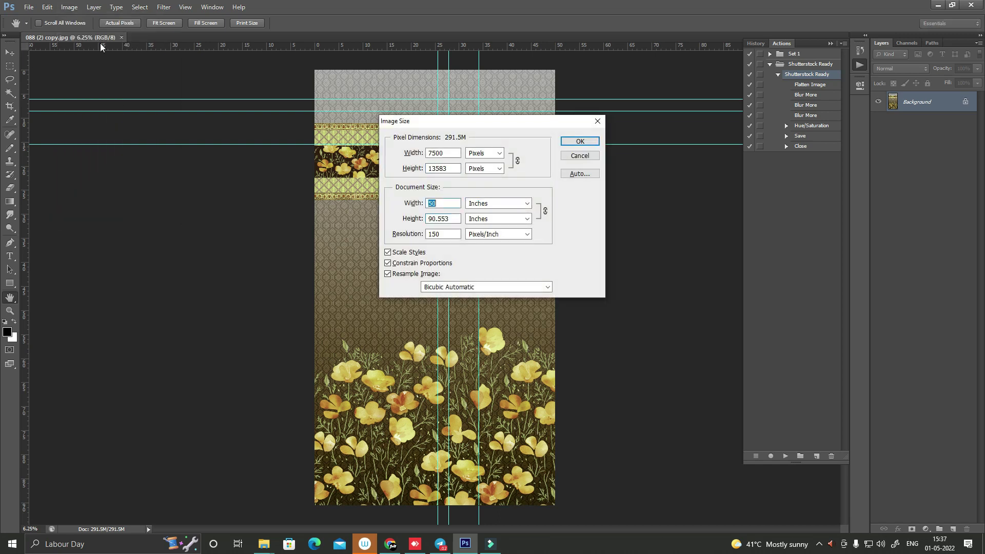
pyautogui.write('40')
pyautogui.press('Tab')
pyautogui.press('Tab')
pyautogui.press('Tab')
pyautogui.press('Tab')
pyautogui.press('Tab')
pyautogui.press('Tab')
pyautogui.press('Tab')
pyautogui.press('Tab')
pyautogui.press('Tab')
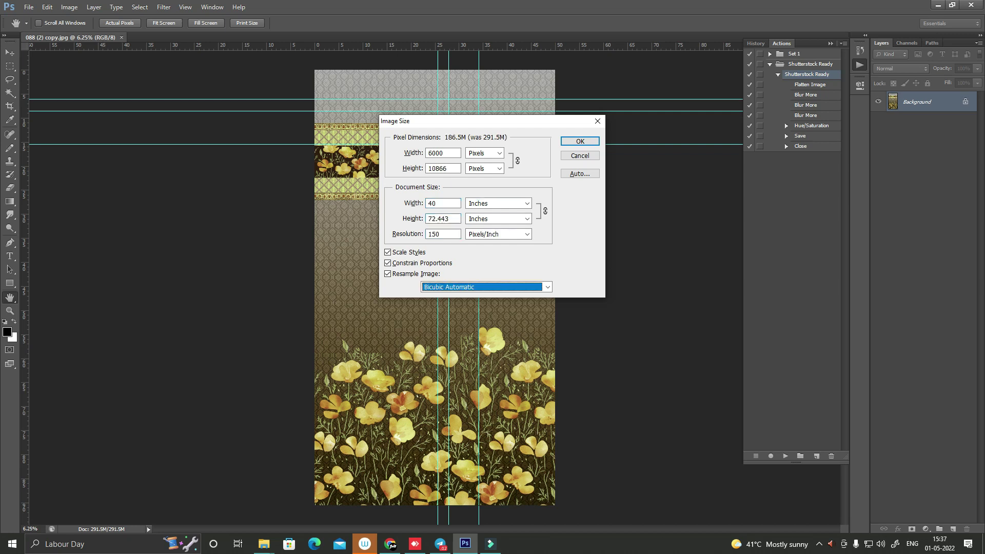
pyautogui.press('Return')
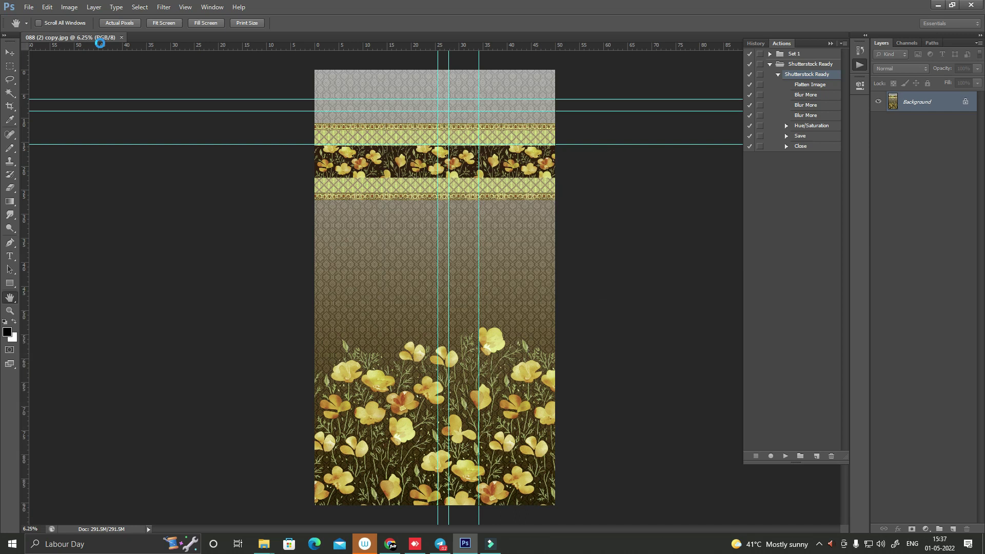
pyautogui.hotkey('ctrl', 'w')
pyautogui.press('Escape')
pyautogui.hotkey('ctrl', 's')
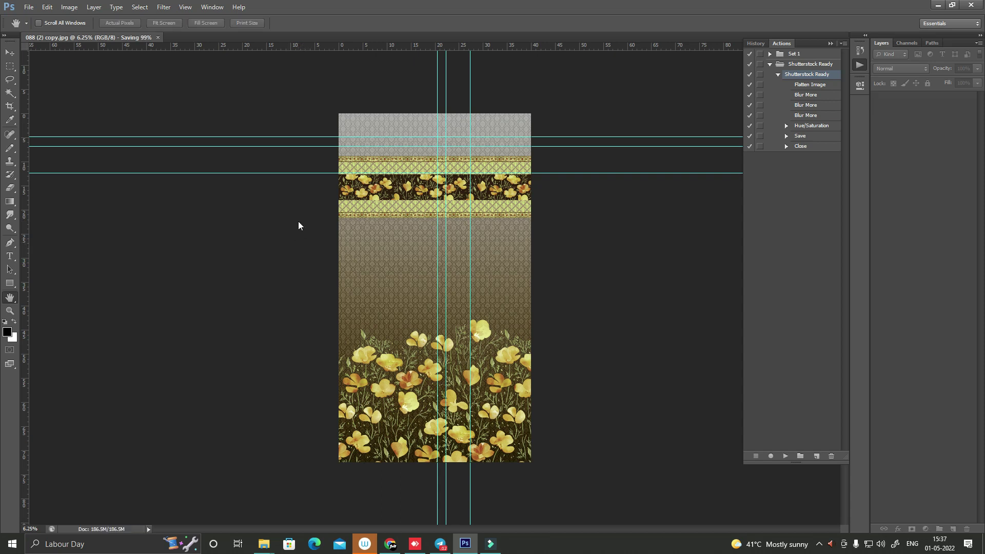
# - Close the saved design and refresh the JJJ file list twice in the Open dialog
pyautogui.hotkey('ctrl', 'o')
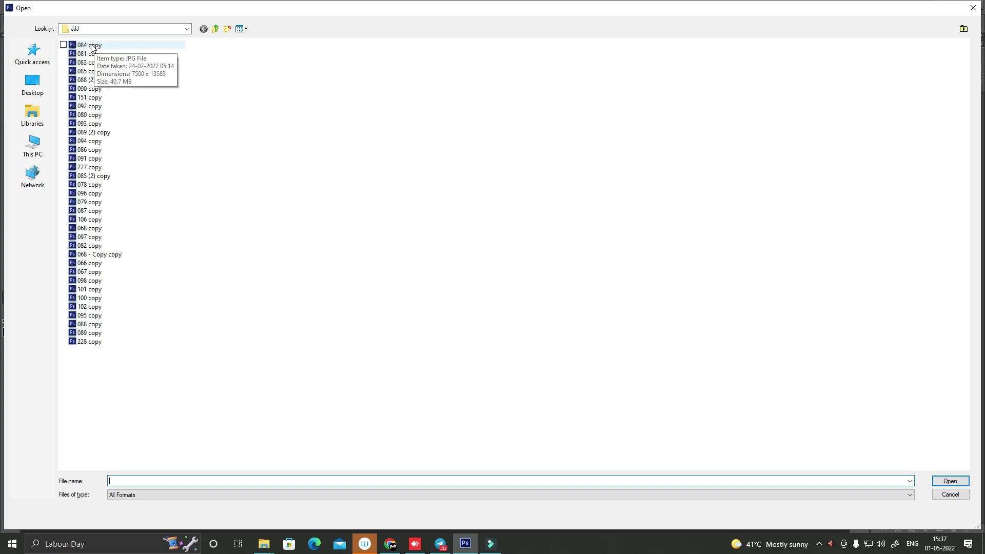
pyautogui.rightClick(215, 137)
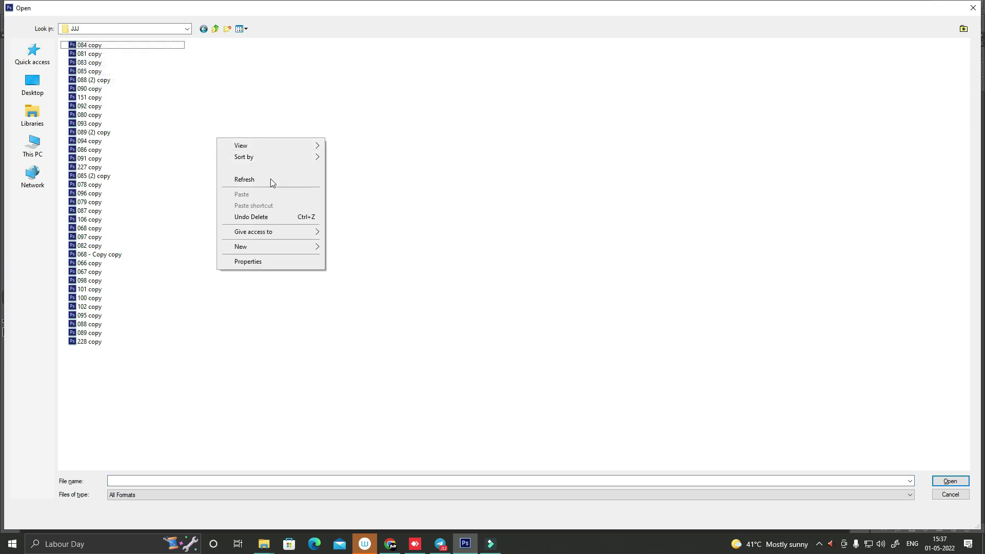
pyautogui.click(263, 178)
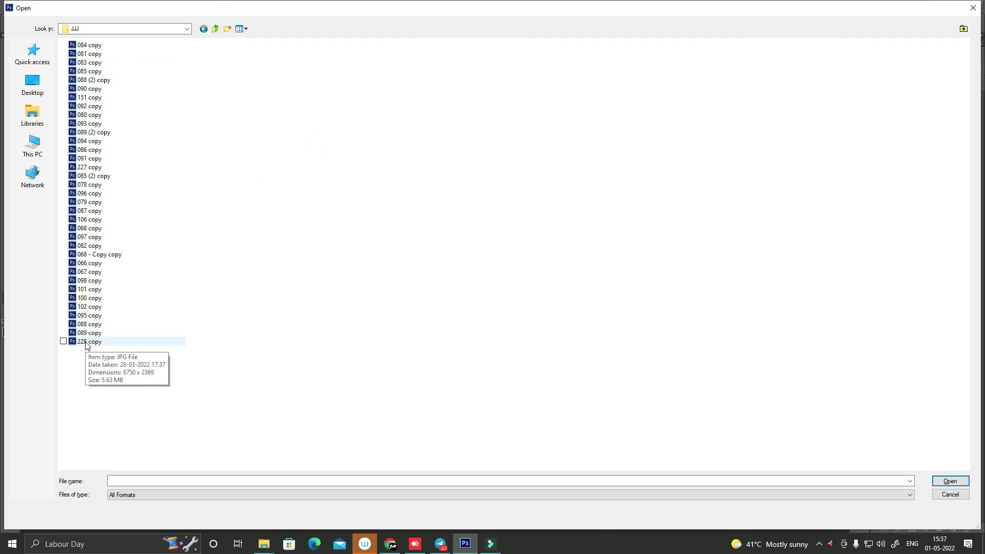
pyautogui.rightClick(257, 225)
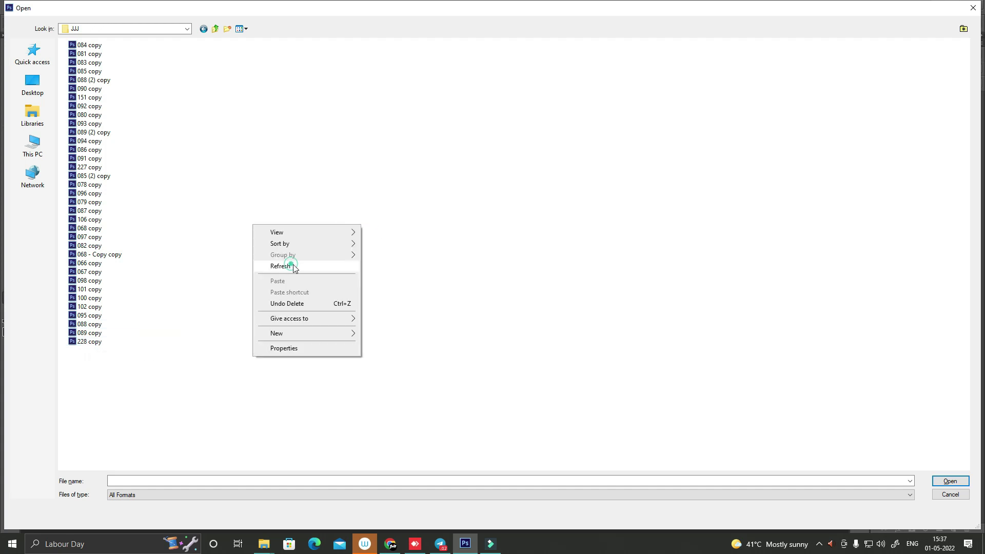
pyautogui.click(292, 266)
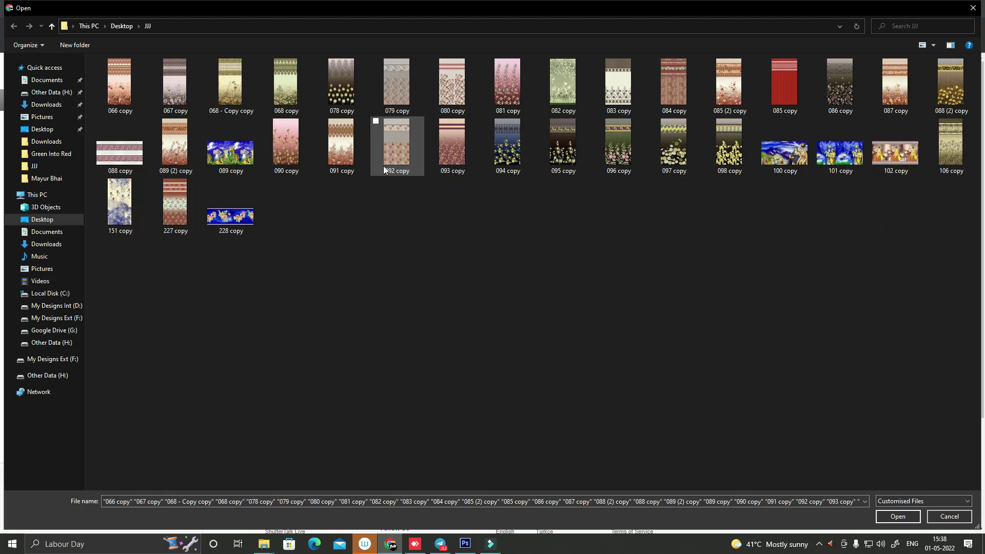
# - Refresh the JJJ folder's file list several times in the upload file chooser
pyautogui.click(390, 328)
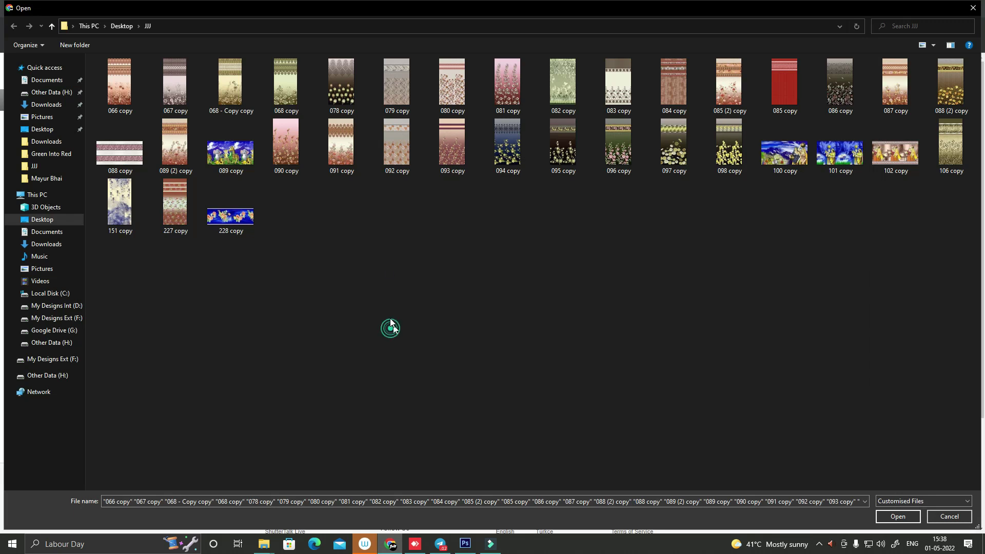
pyautogui.rightClick(280, 297)
pyautogui.click(308, 341)
pyautogui.click(313, 313)
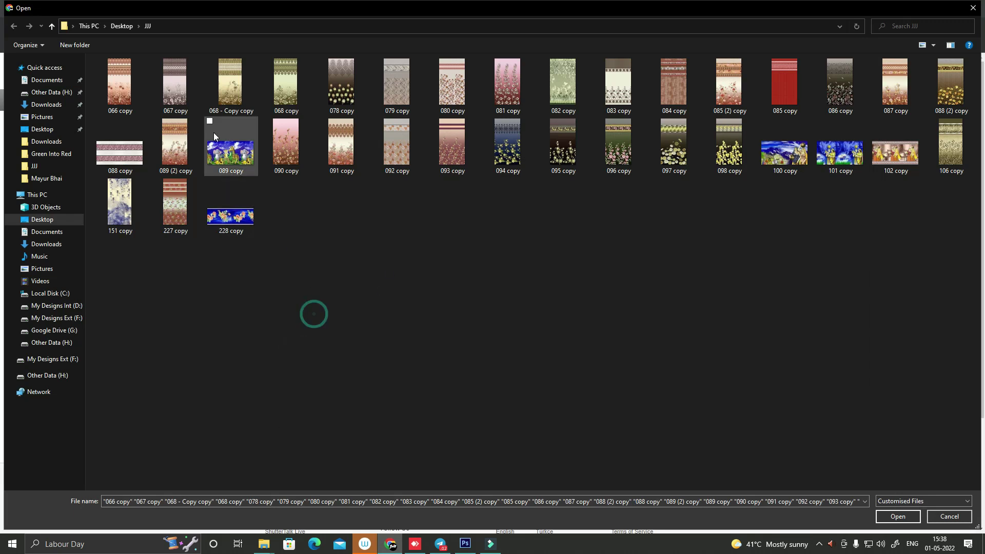
pyautogui.rightClick(286, 265)
pyautogui.click(326, 308)
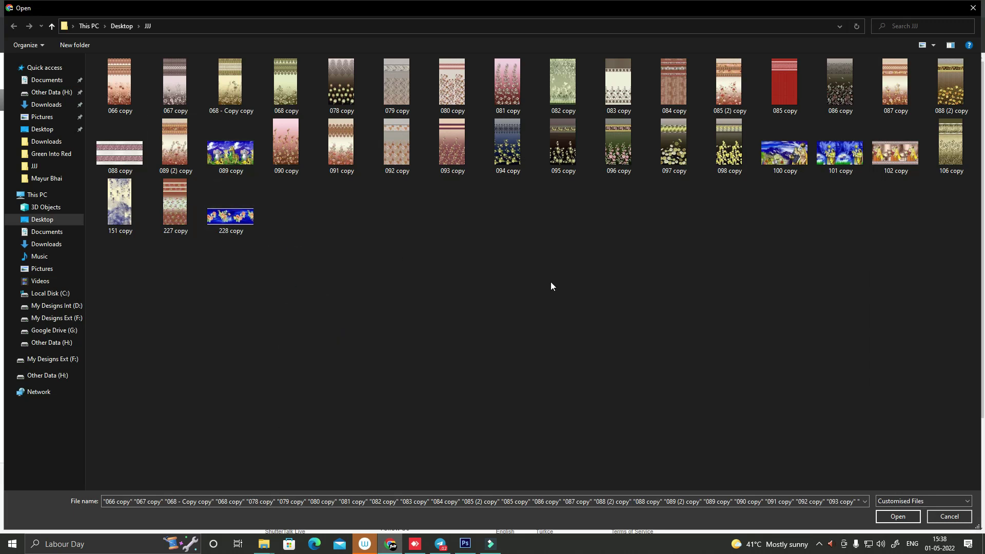
# - Upload every design file in JJJ and continue to the submission page
pyautogui.moveTo(963, 290); pyautogui.dragTo(933, 221)
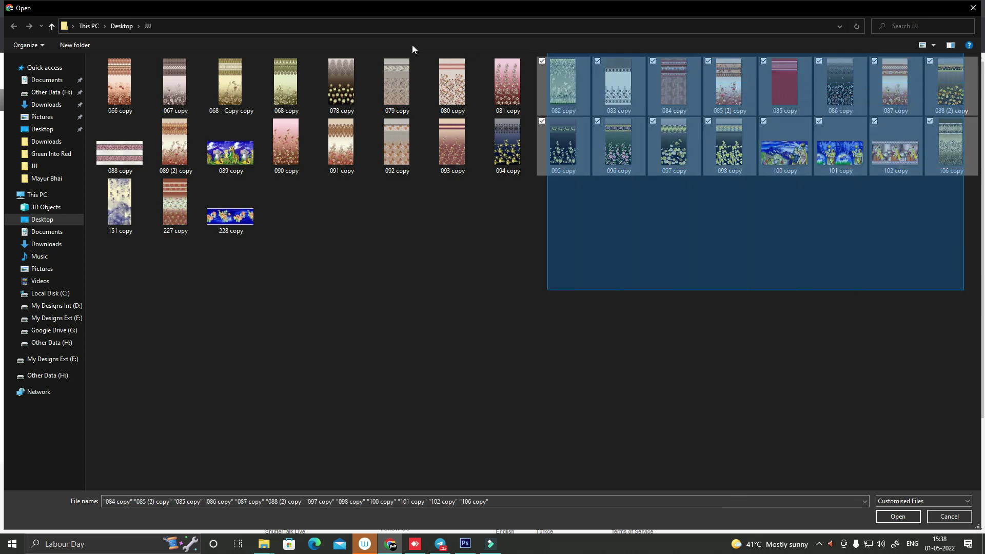
pyautogui.moveTo(875, 160); pyautogui.dragTo(112, 54)
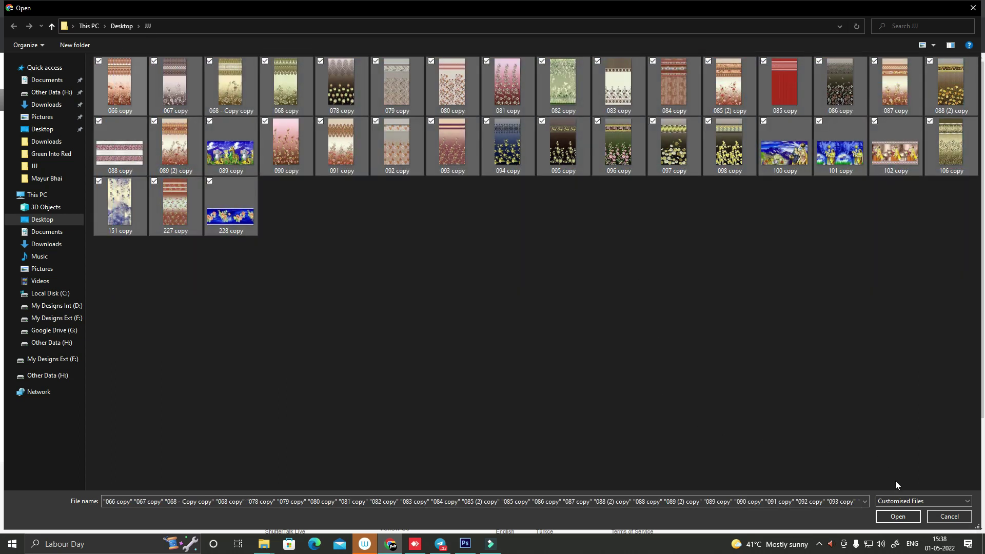
pyautogui.click(899, 521)
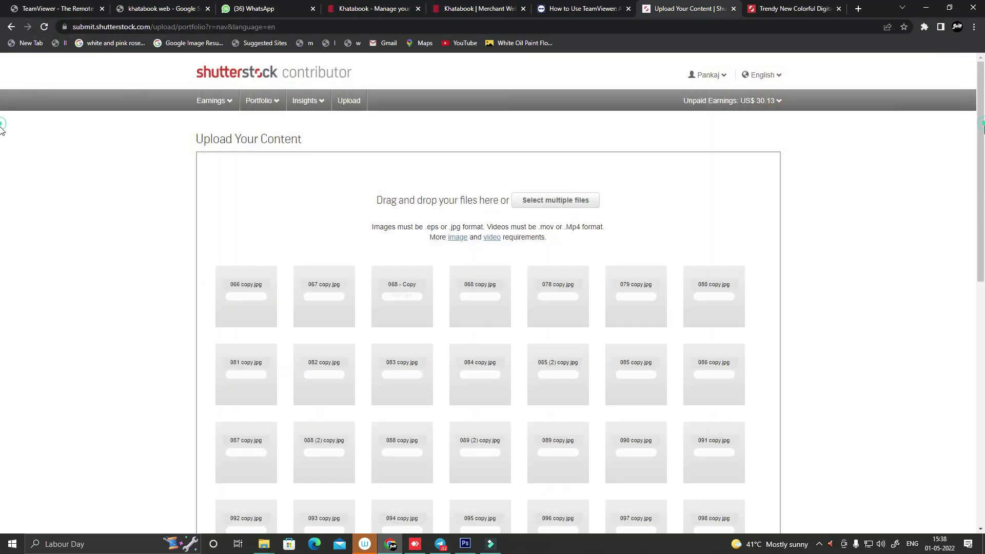
pyautogui.moveTo(981, 126)
pyautogui.mouseDown()
pyautogui.moveTo(981, 256)
pyautogui.moveTo(980, 176)
pyautogui.moveTo(980, 213)
pyautogui.mouseUp()
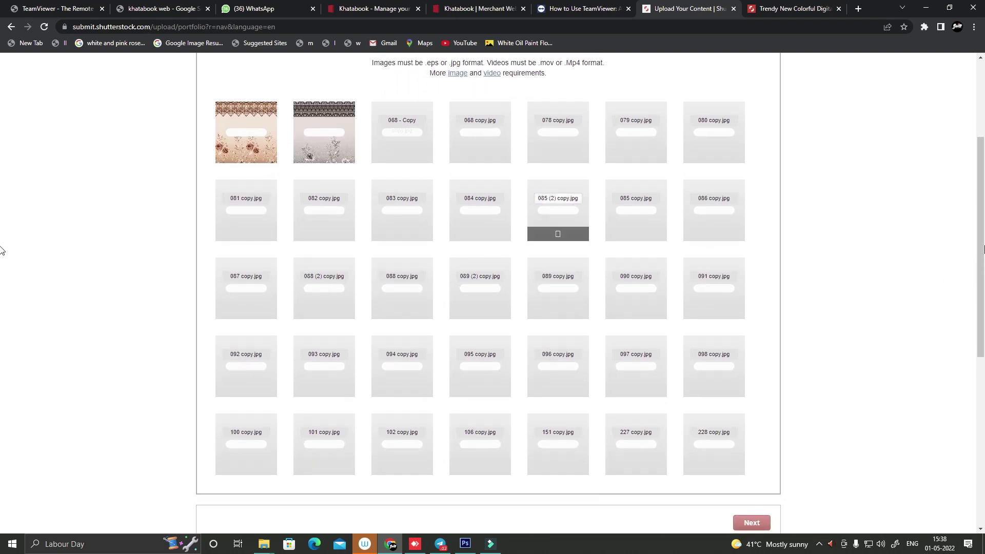
pyautogui.moveTo(981, 250); pyautogui.dragTo(981, 260)
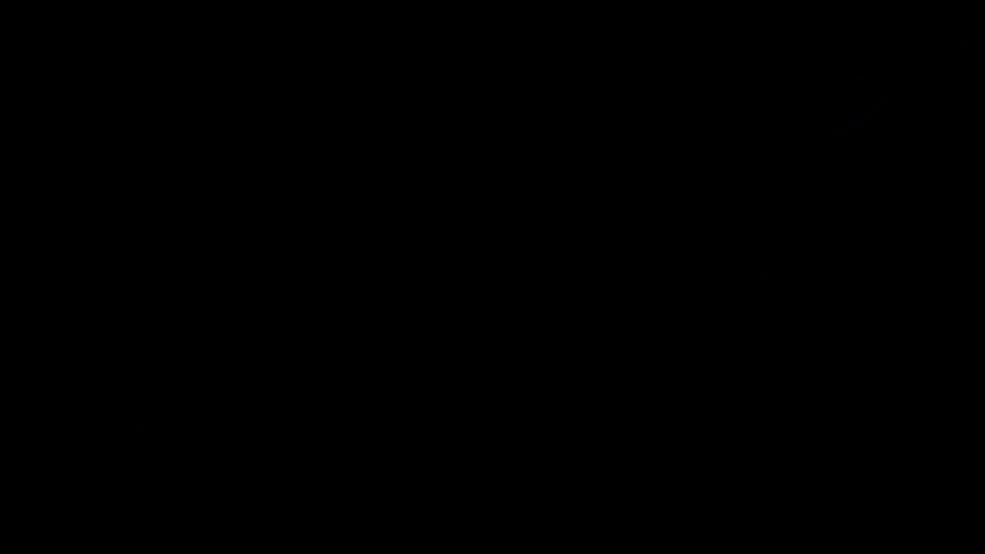
pyautogui.scroll(3, 2, 277)
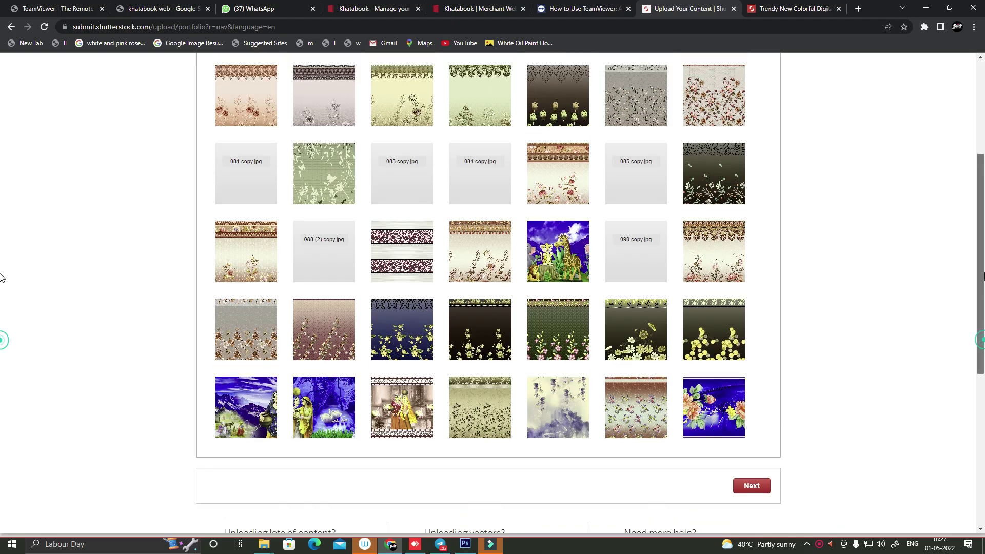
pyautogui.scroll(-3, 2, 323)
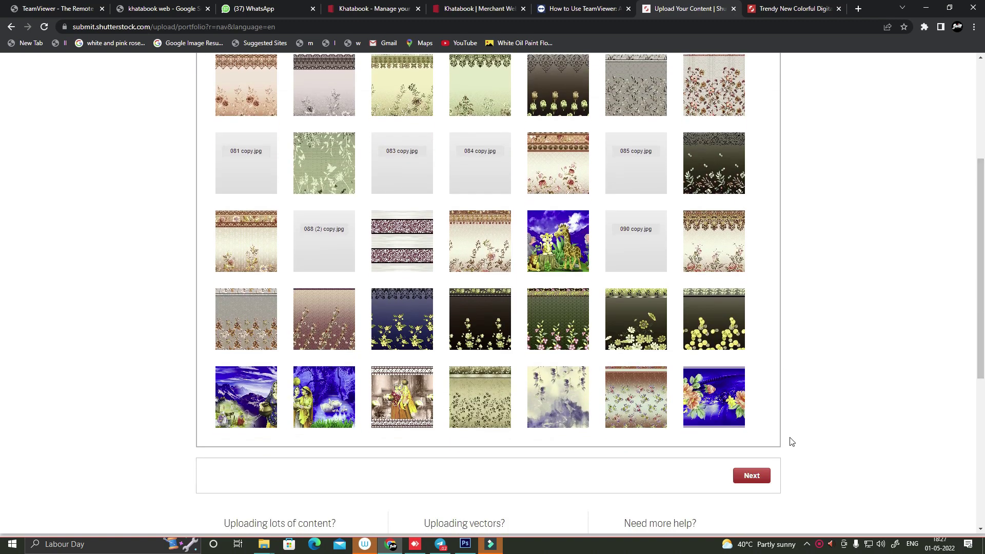
pyautogui.click(750, 468)
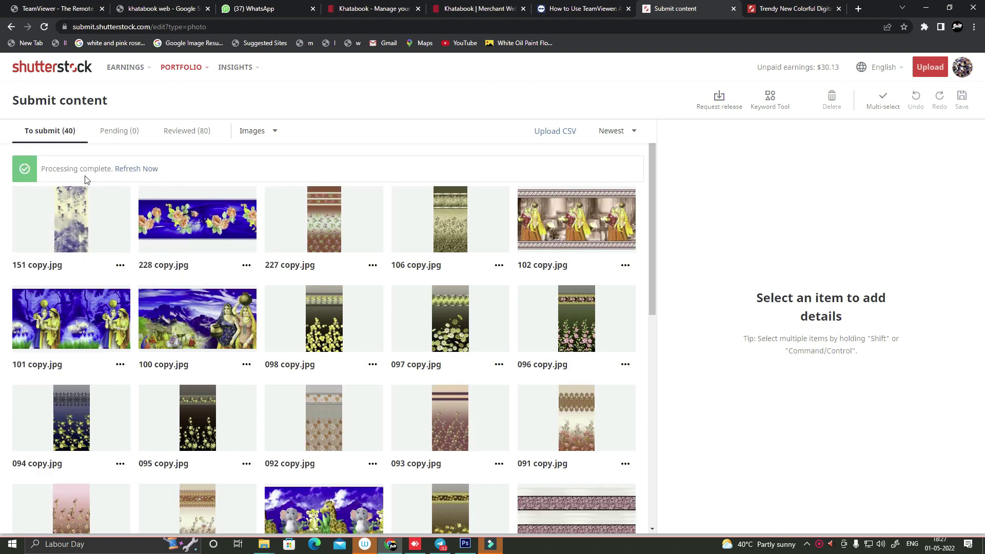
# - Reload the uploads and clear the upload error for 083 copy.jpg
pyautogui.click(134, 169)
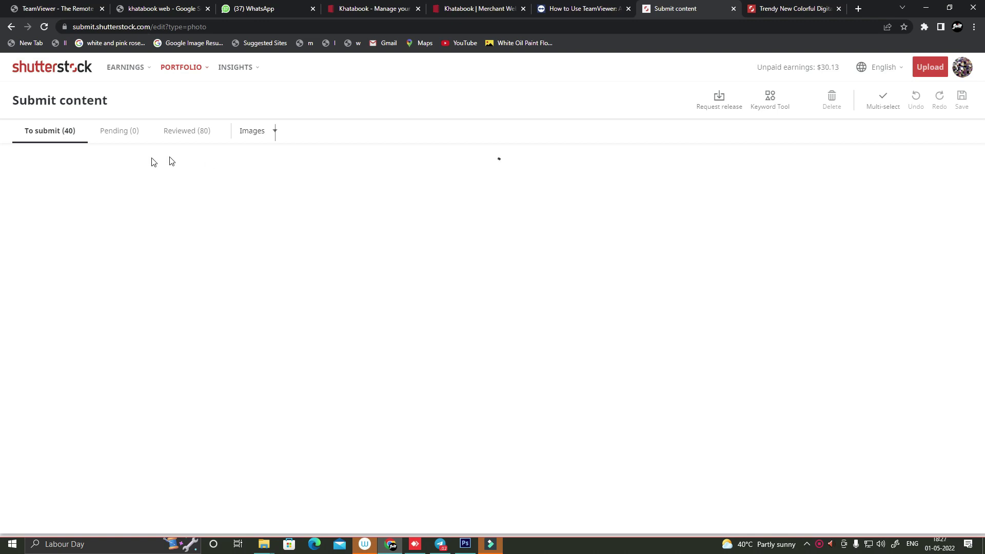
pyautogui.click(172, 170)
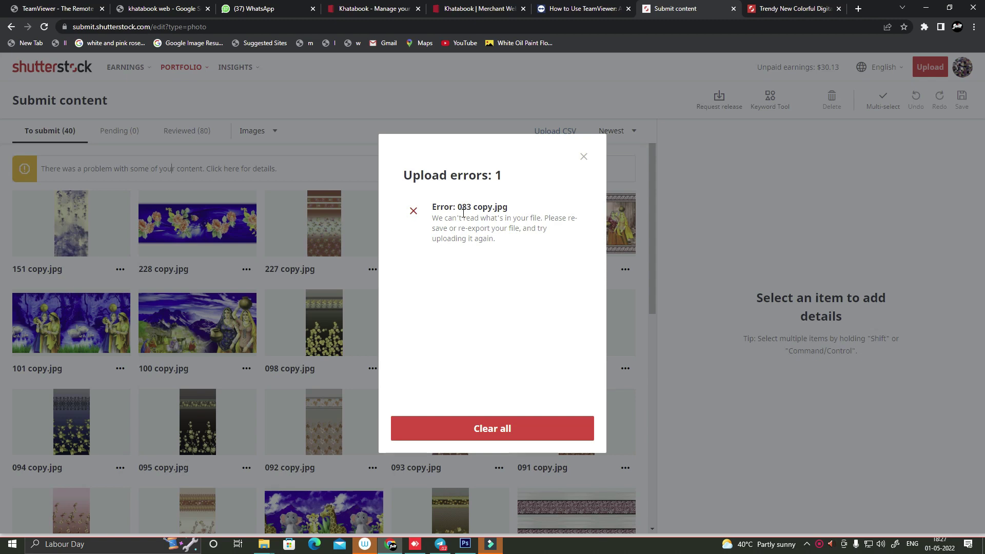
pyautogui.moveTo(458, 211); pyautogui.dragTo(483, 208)
pyautogui.click(496, 435)
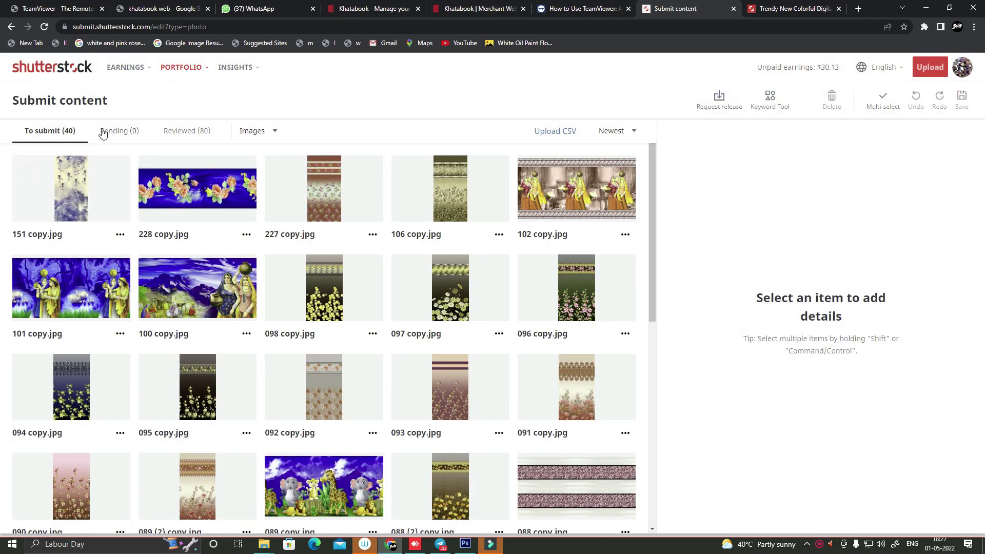
# - Select all 40 images from 151 copy.jpg onward and mark them as Illustration
pyautogui.click(27, 171)
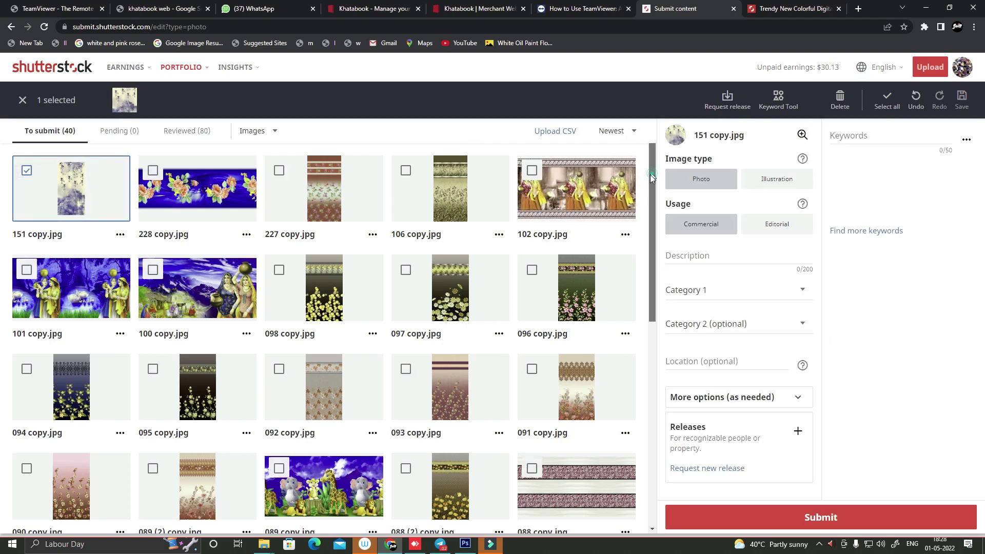
pyautogui.moveTo(651, 251); pyautogui.dragTo(660, 456)
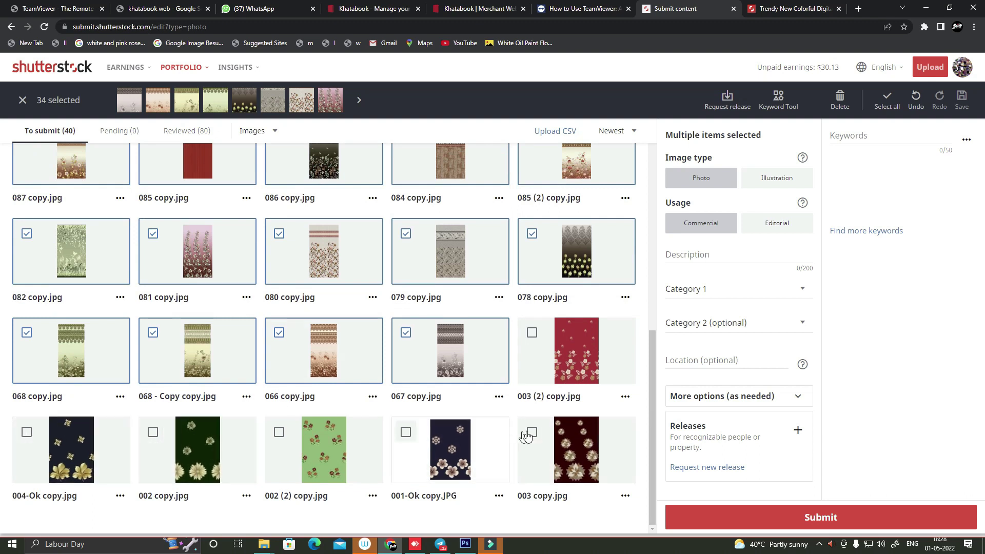
pyautogui.keyDown('shift'); pyautogui.click(405, 430); pyautogui.keyUp('shift')
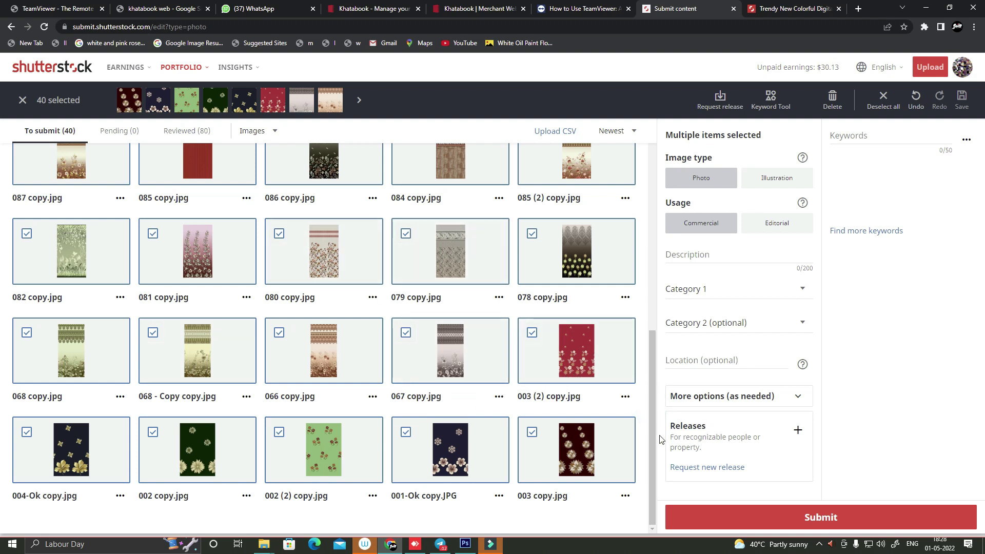
pyautogui.moveTo(650, 435); pyautogui.dragTo(650, 424)
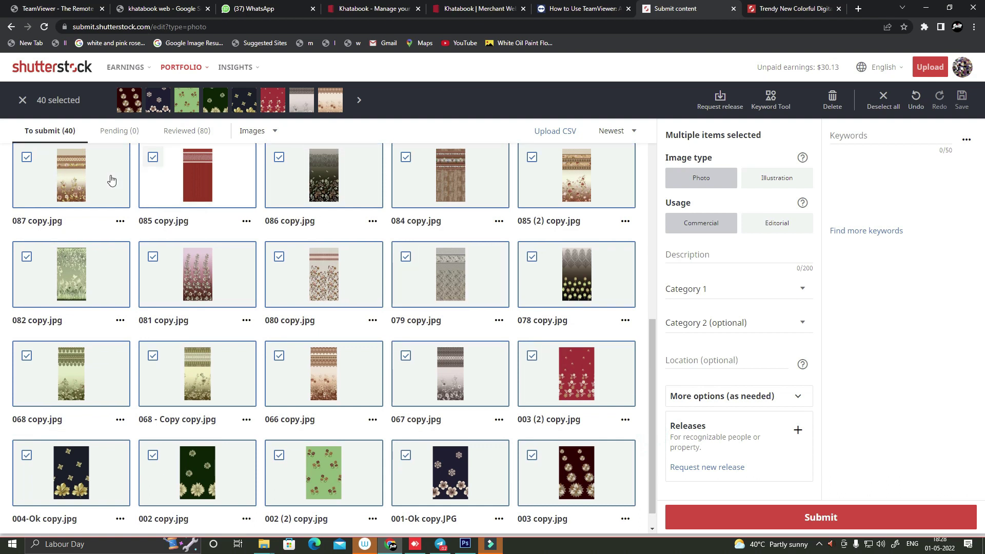
pyautogui.moveTo(650, 402); pyautogui.dragTo(653, 427)
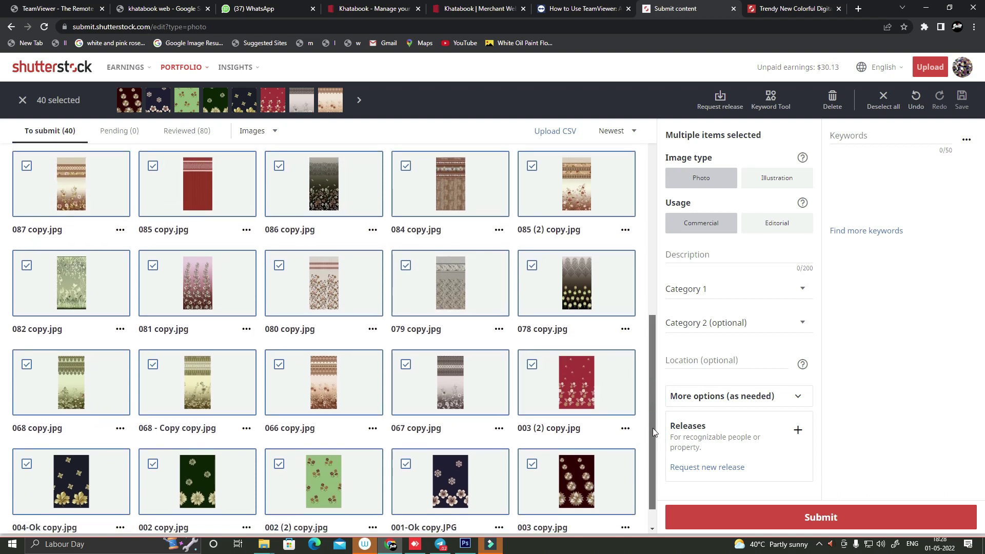
pyautogui.click(780, 180)
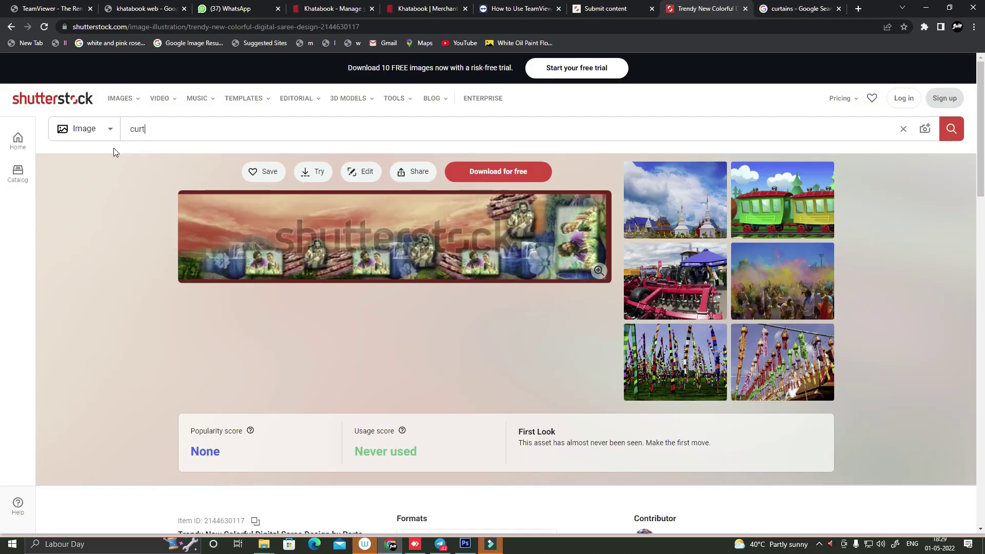
# - Search Shutterstock for 'curtains Design' and browse the results
pyautogui.write('ains ')
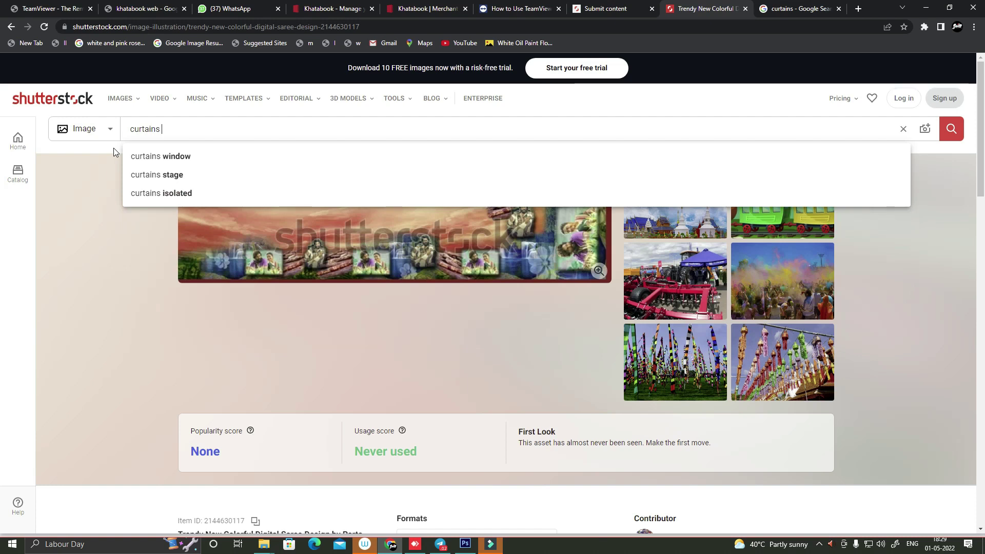
pyautogui.write('Design')
pyautogui.press('Return')
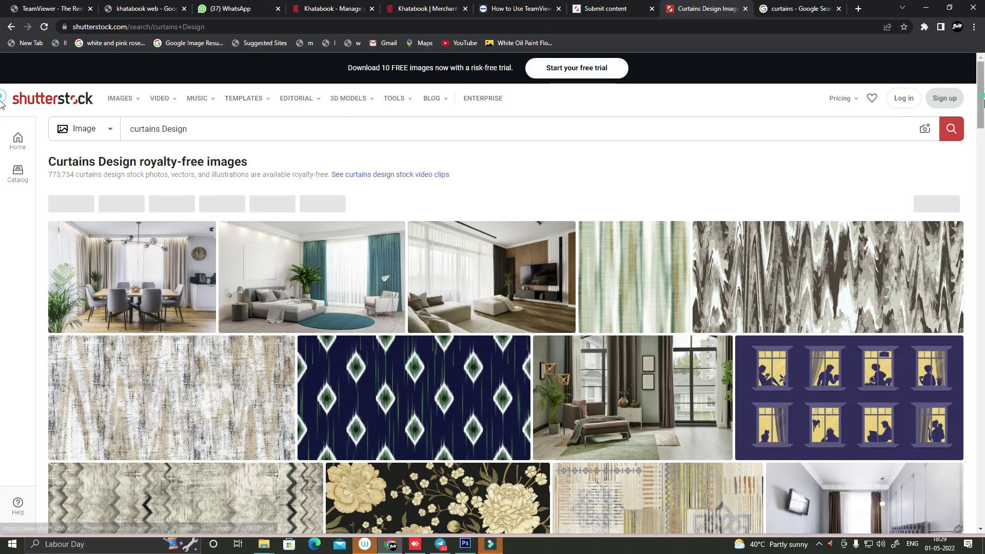
pyautogui.moveTo(980, 128); pyautogui.dragTo(983, 418)
pyautogui.scroll(-2, 861, 283)
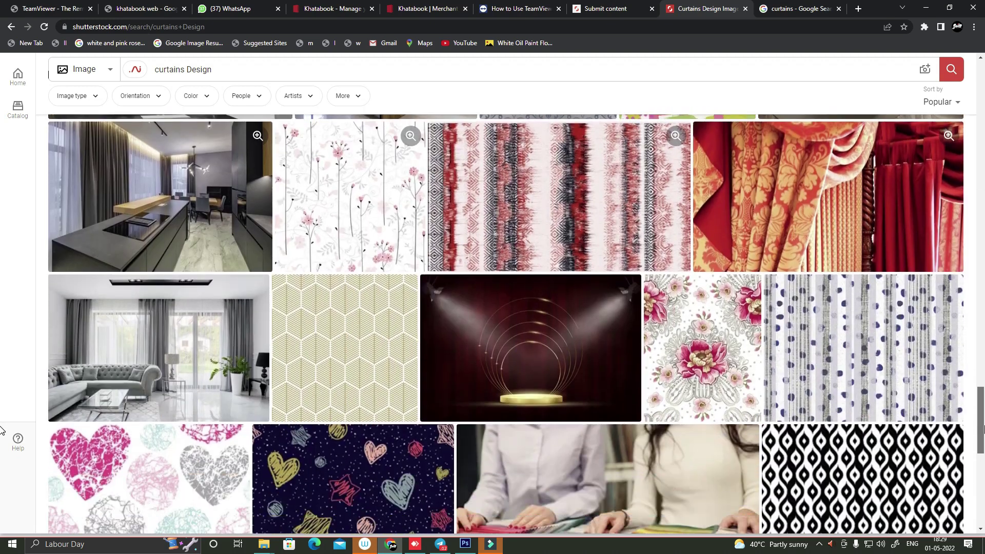
pyautogui.moveTo(973, 408); pyautogui.dragTo(982, 293)
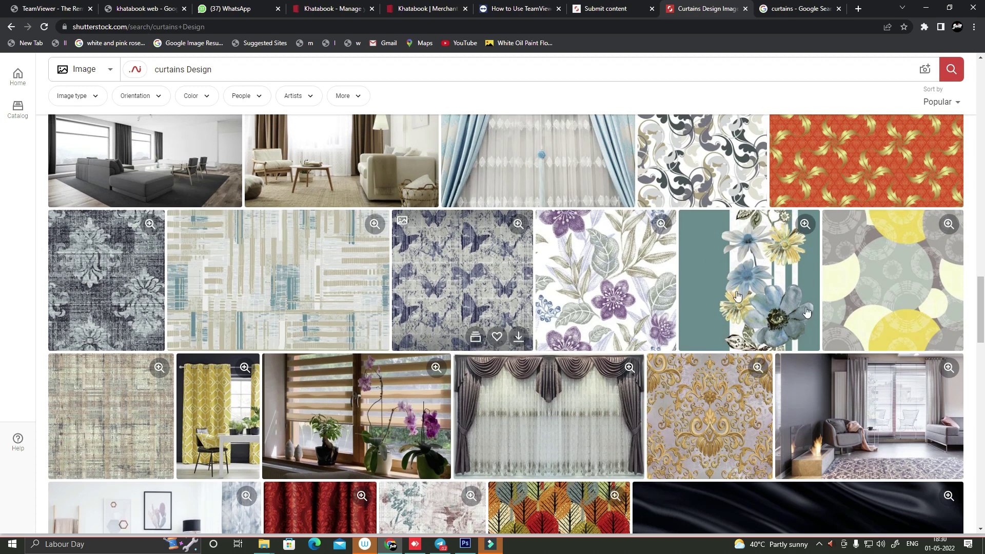
pyautogui.scroll(3, 2, 286)
pyautogui.scroll(5, 1, 286)
pyautogui.scroll(-2, 3, 287)
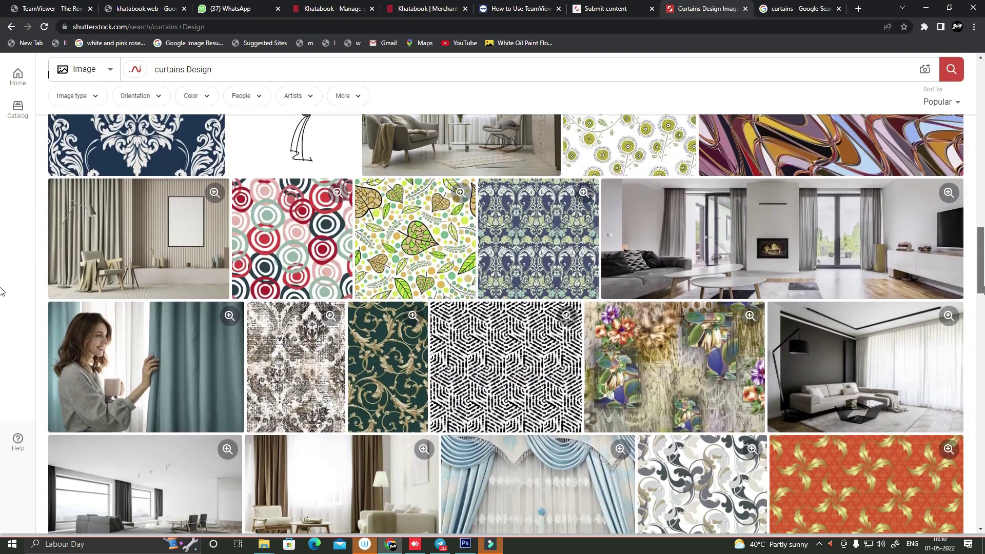
pyautogui.scroll(-2, 4, 300)
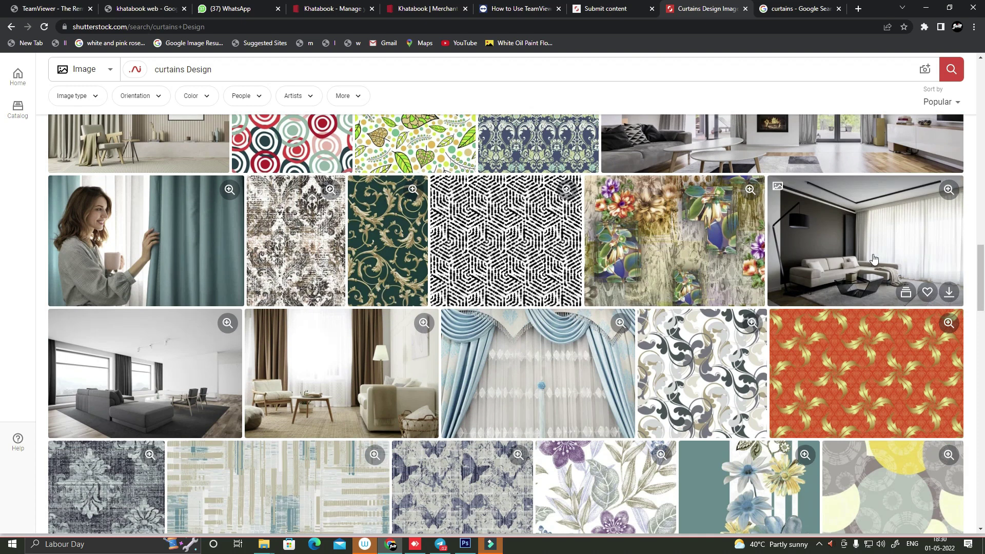
pyautogui.scroll(5, 1, 248)
pyautogui.scroll(2, 1, 247)
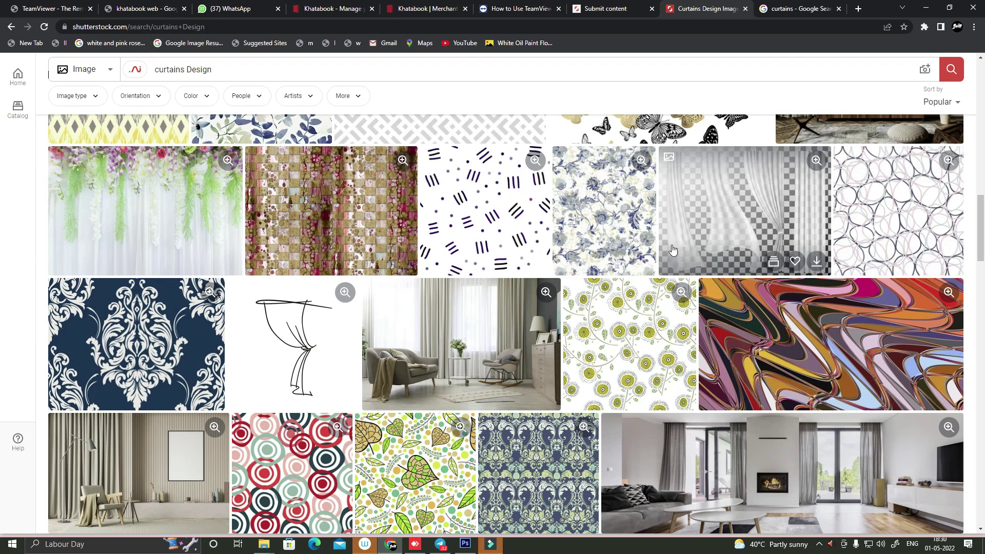
# - Copy the flower curtain backdrop image's title and return to the submission page
pyautogui.click(218, 199)
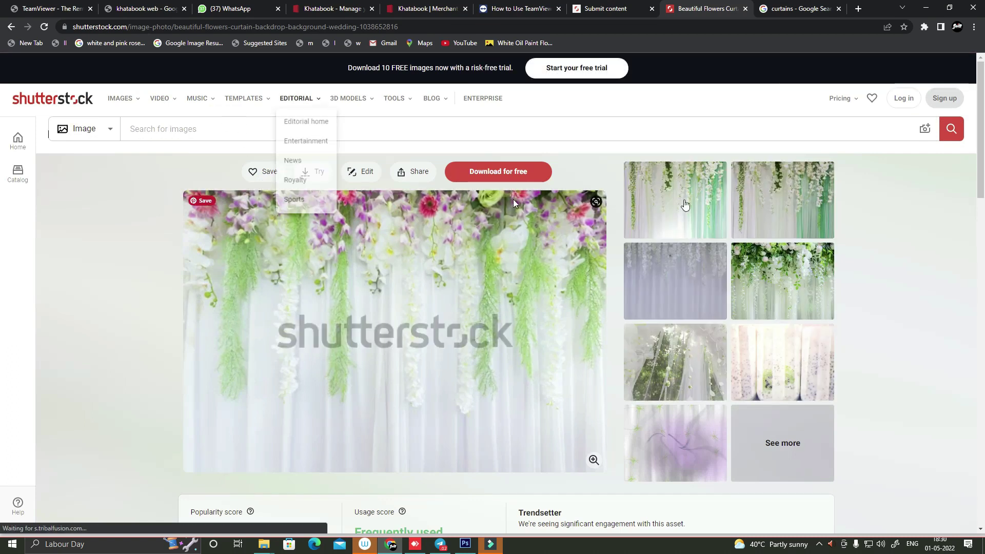
pyautogui.scroll(-4, 2, 197)
pyautogui.scroll(-3, 2, 197)
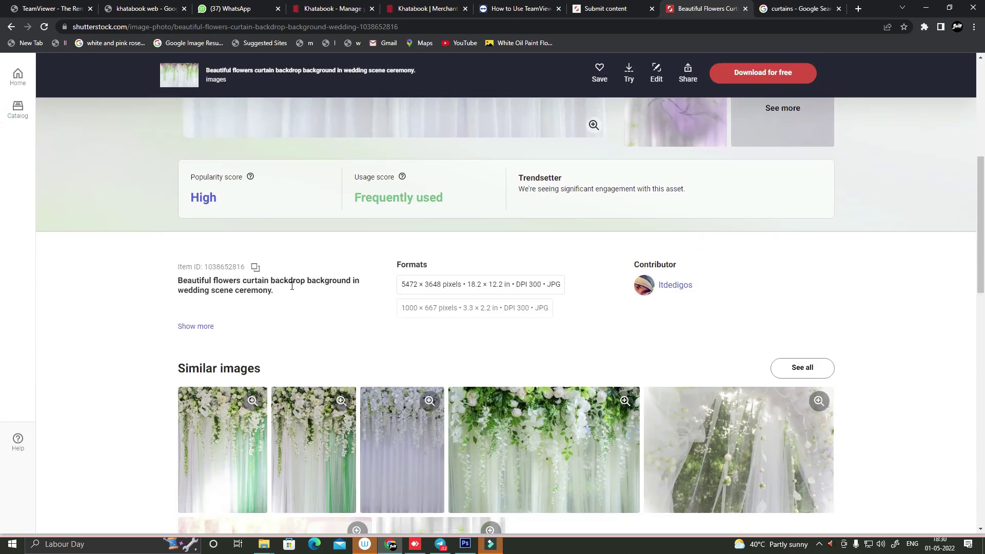
pyautogui.moveTo(177, 281); pyautogui.dragTo(260, 292)
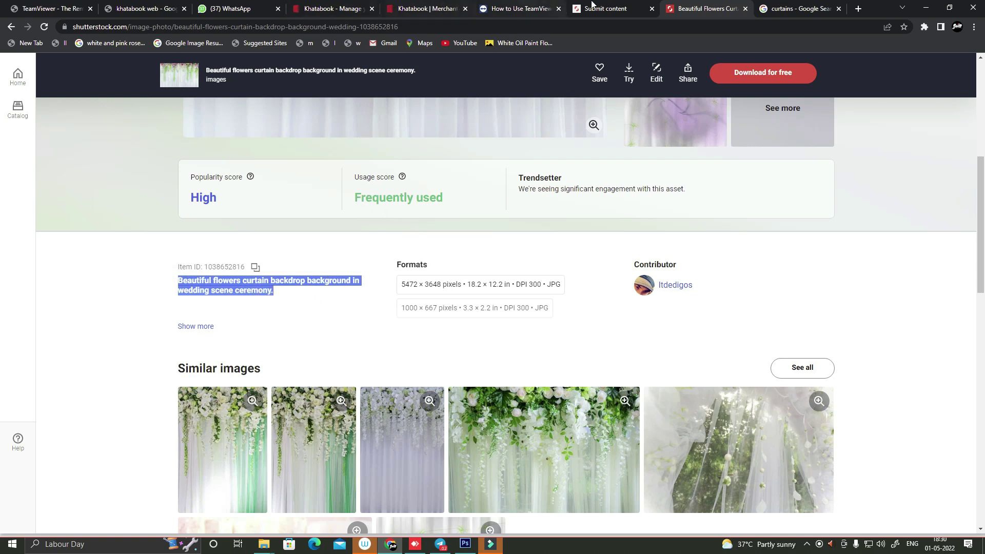
pyautogui.click(614, 6)
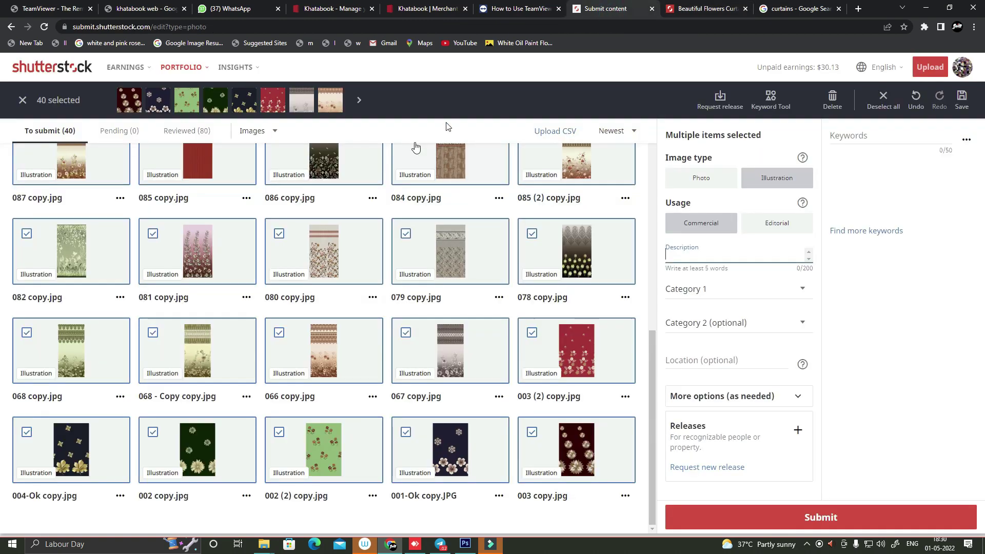
# - Make the description 'Beautiful flowers curtain backdrop for digital textile printing.'
pyautogui.write('Beautiful flowers curtain backdrop background in wedding scene ceremony.')
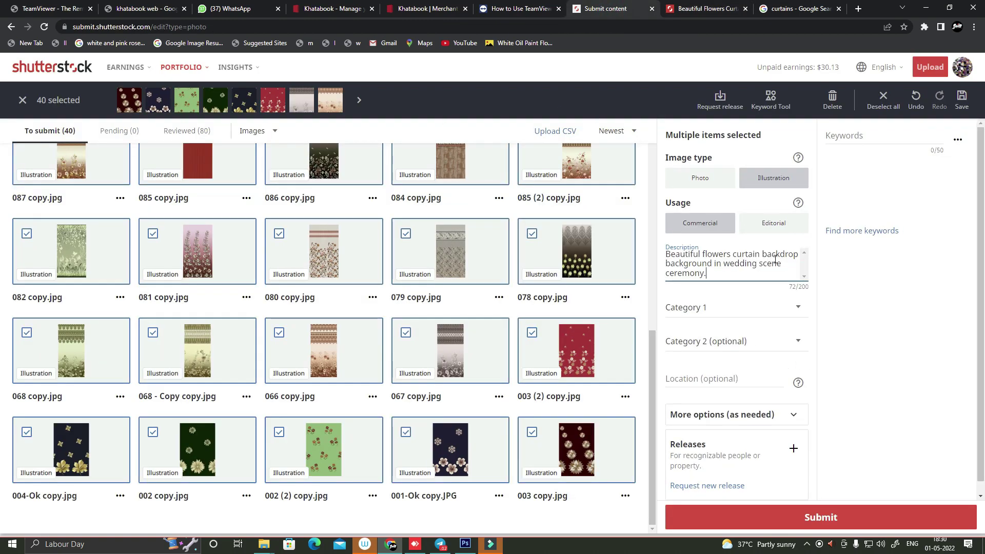
pyautogui.doubleClick(723, 255)
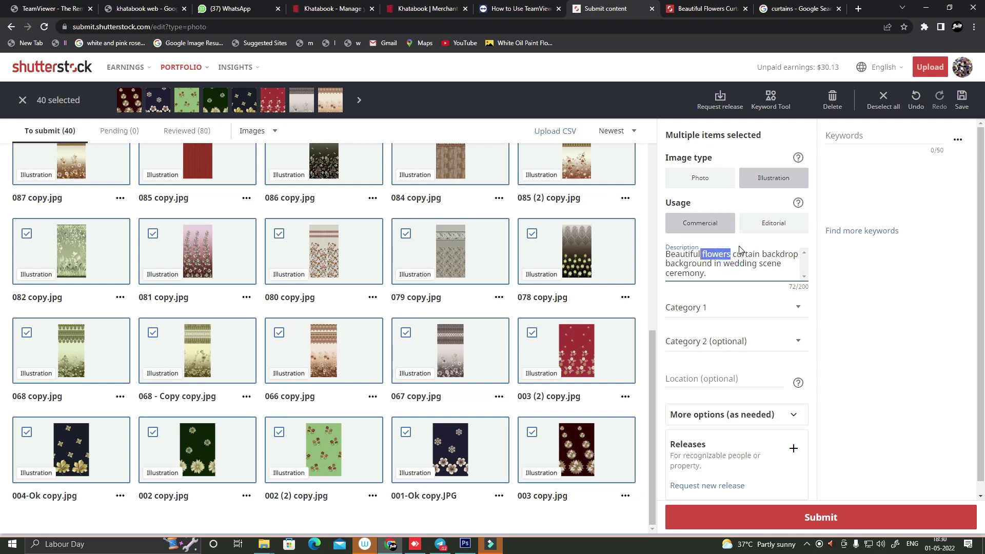
pyautogui.press('Down')
pyautogui.press('BackSpace')
pyautogui.press('BackSpace')
pyautogui.press('BackSpace')
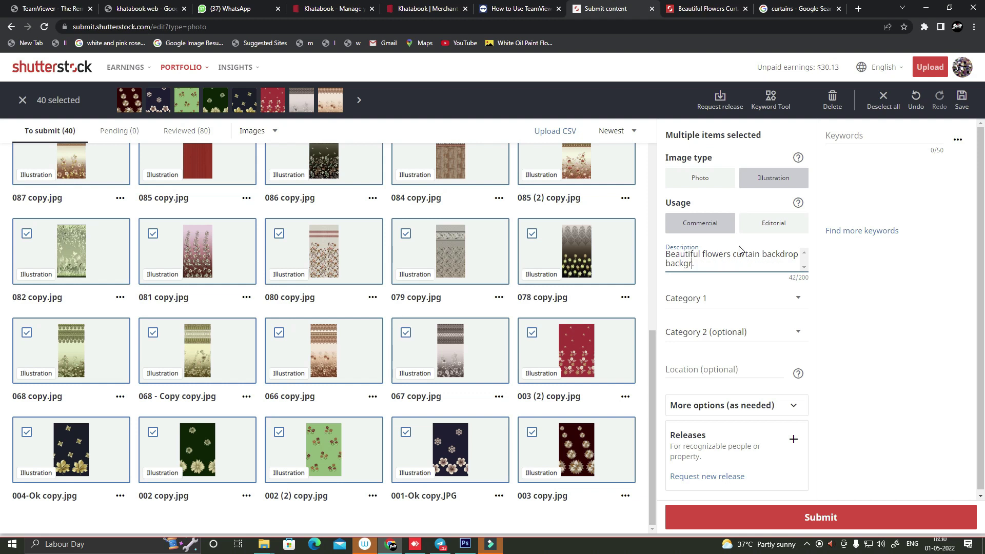
pyautogui.press('BackSpace')
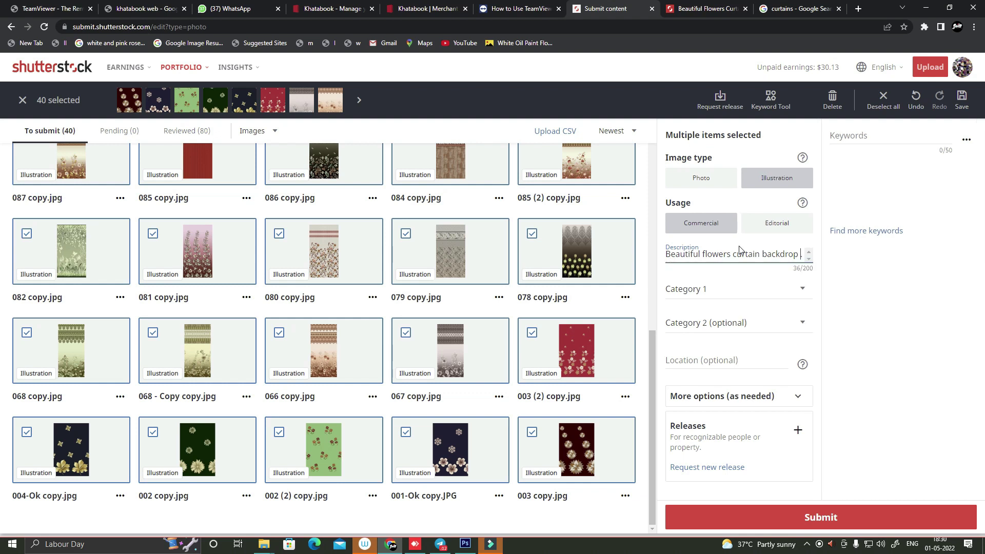
pyautogui.write('for digital te')
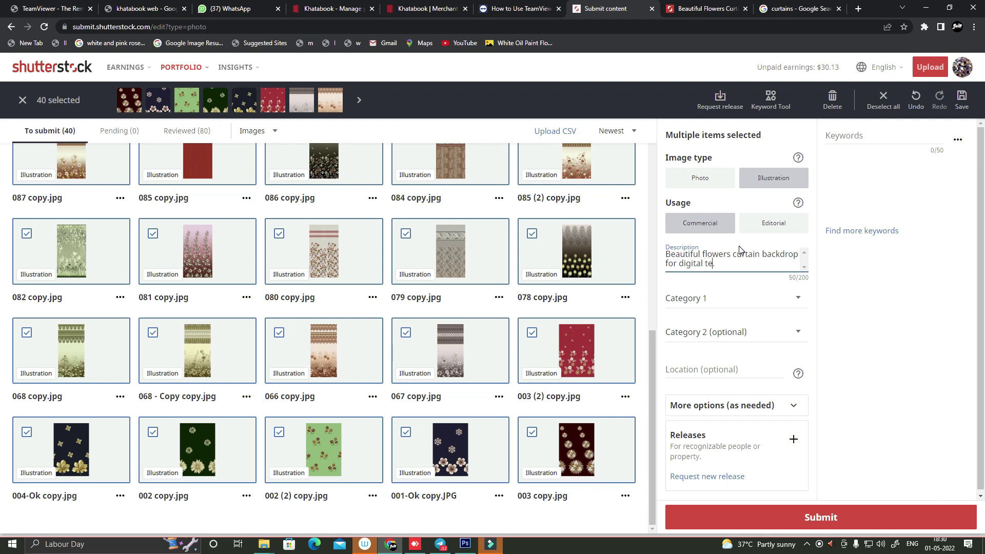
pyautogui.write('xtile printing.')
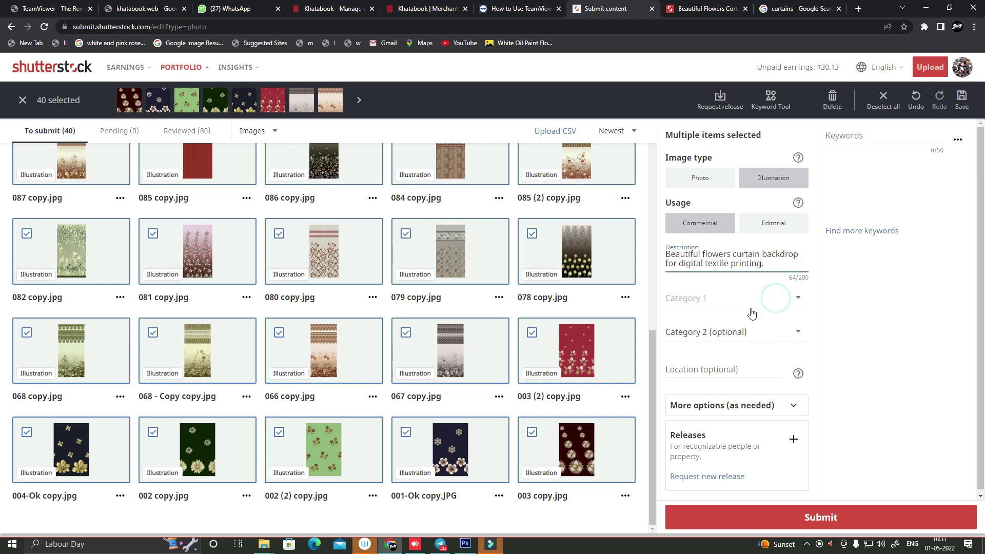
# - Set Category 1 to Abstract and Category 2 to Arts
pyautogui.click(777, 303)
pyautogui.click(688, 316)
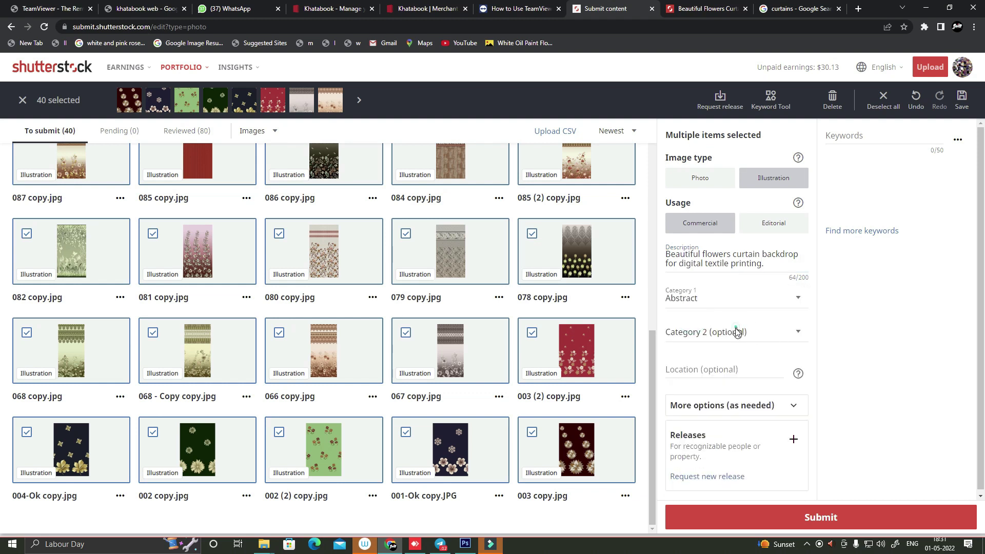
pyautogui.click(737, 331)
pyautogui.click(690, 205)
# - In the Keyword Tool, trim the pasted description to 'curtain' and search
pyautogui.click(861, 231)
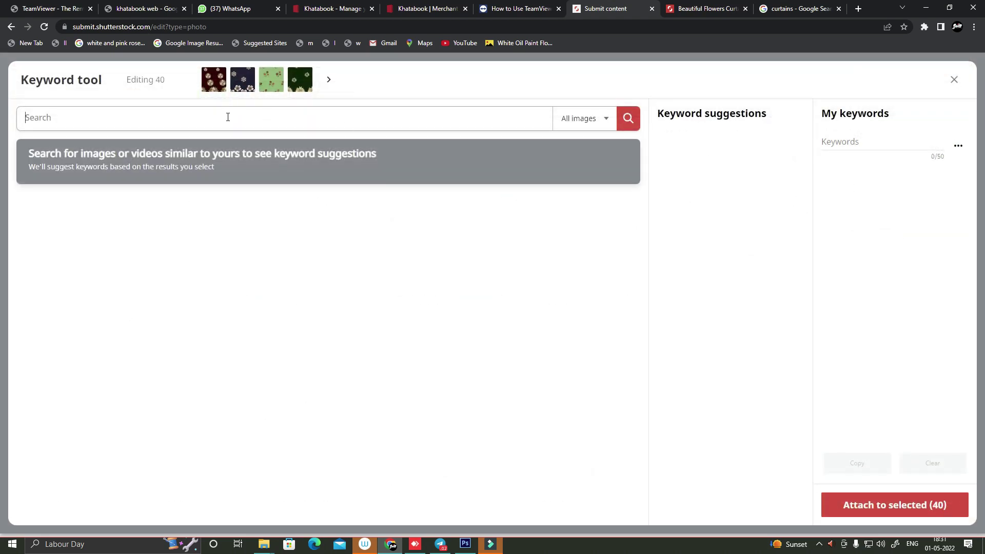
pyautogui.write('Beautiful flowers curtain backdrop background in wedding scene ceremony.')
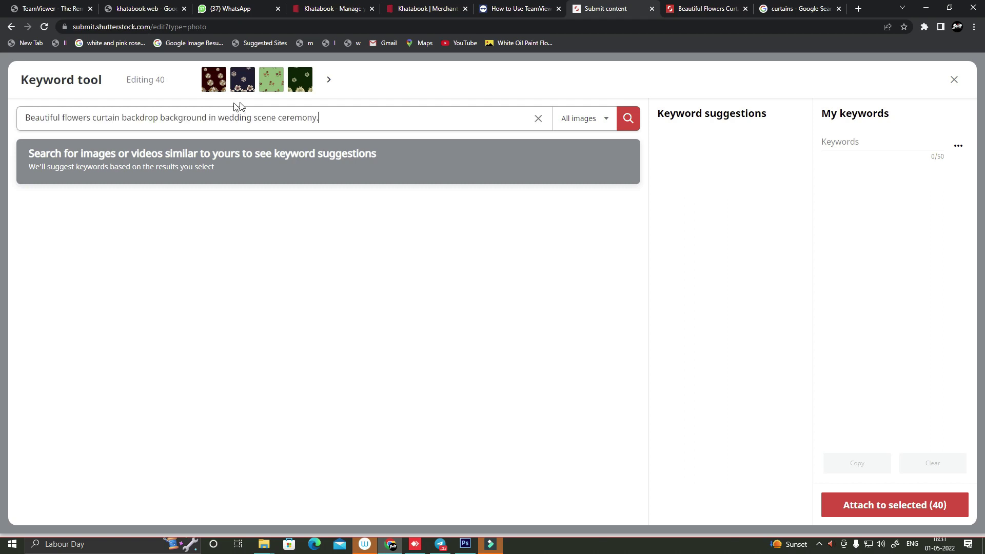
pyautogui.moveTo(340, 120); pyautogui.dragTo(0, 117)
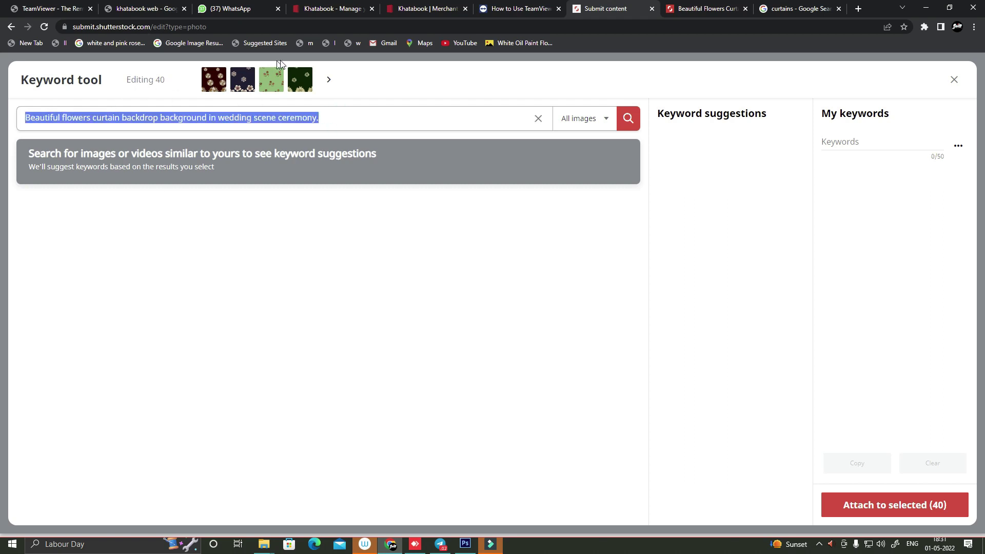
pyautogui.click(343, 128)
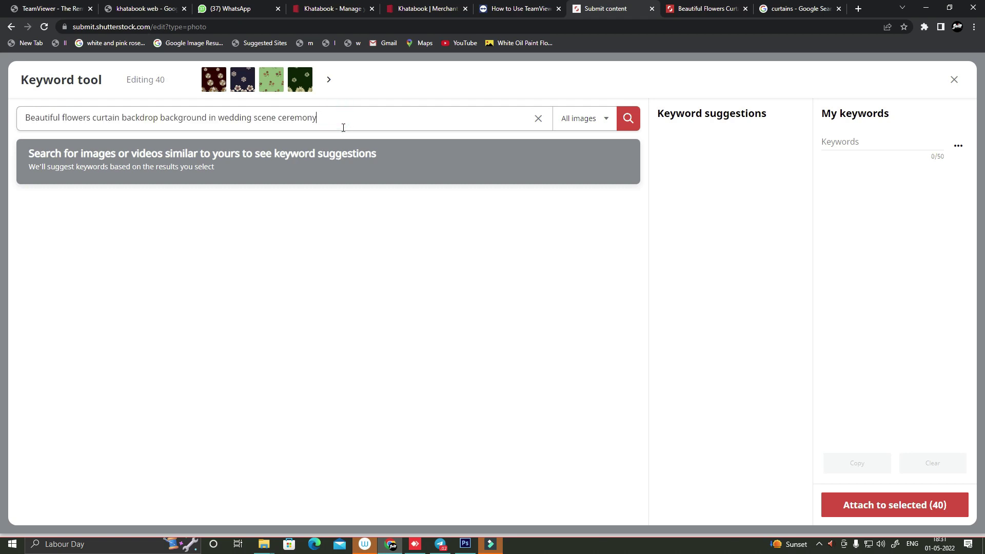
pyautogui.press('BackSpace')
pyautogui.press('BackSpace')
pyautogui.press('BackSpace')
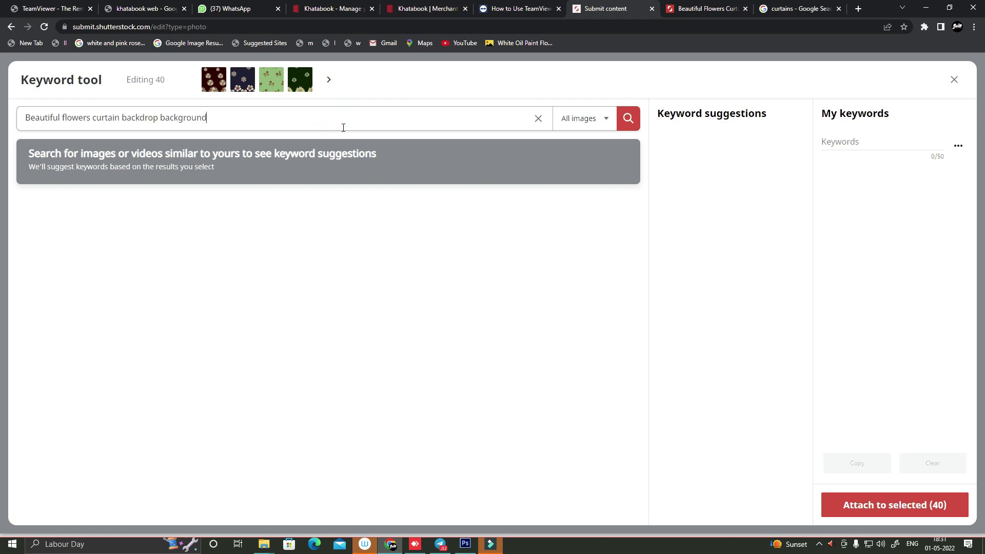
pyautogui.press('BackSpace')
pyautogui.press('BackSpace')
pyautogui.press('BackSpace')
pyautogui.press('BackSpace')
pyautogui.press('BackSpace')
pyautogui.press('BackSpace')
pyautogui.press('BackSpace')
pyautogui.press('BackSpace')
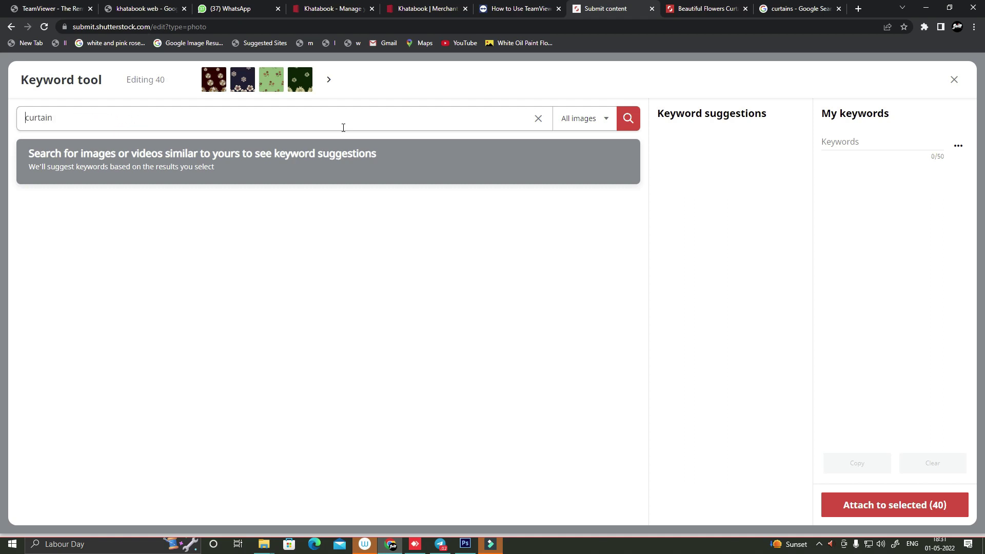
pyautogui.click(641, 117)
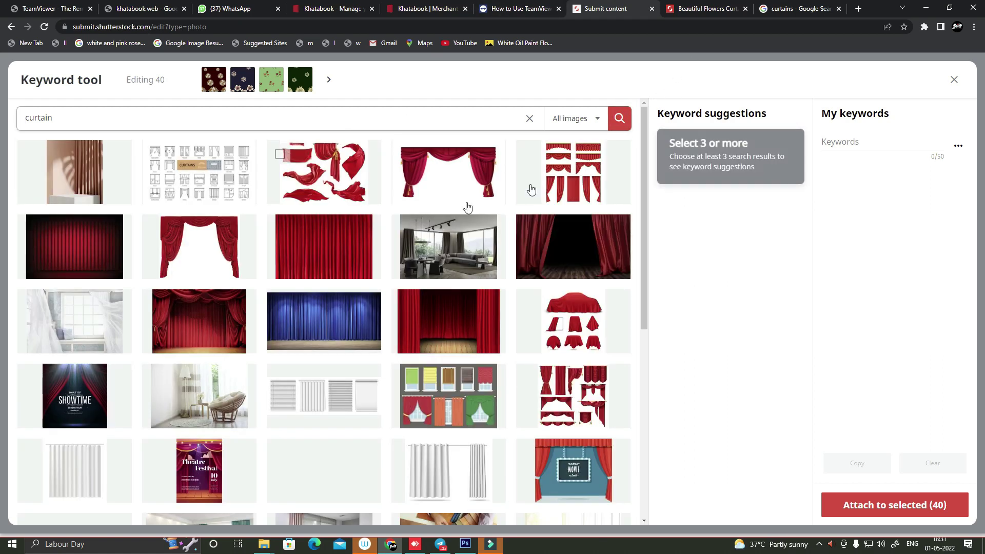
# - Add keywords from the curtain-rod, sheer curtain and sunlit window images, plus 'detail' and 'home'
pyautogui.moveTo(641, 146); pyautogui.dragTo(638, 349)
pyautogui.scroll(-3, 638, 348)
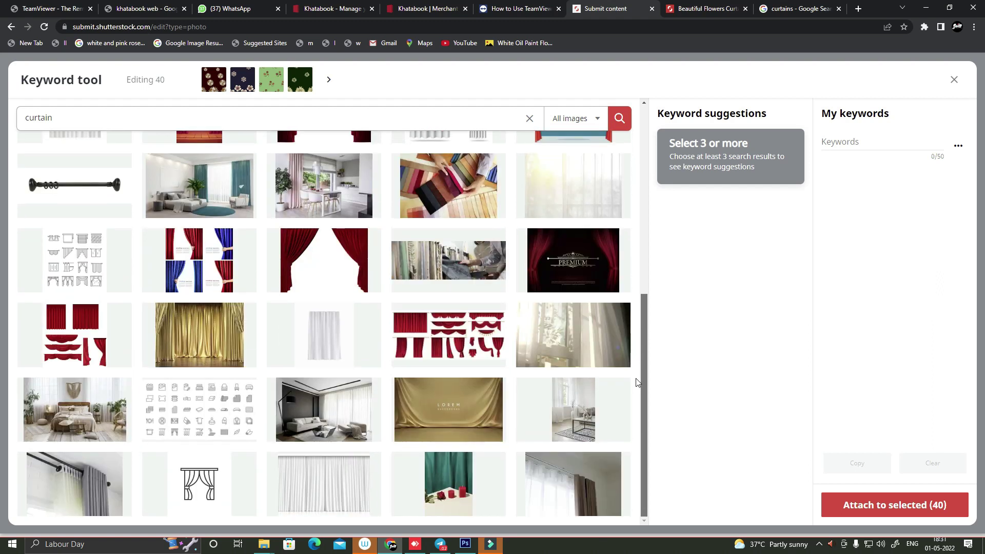
pyautogui.moveTo(572, 334)
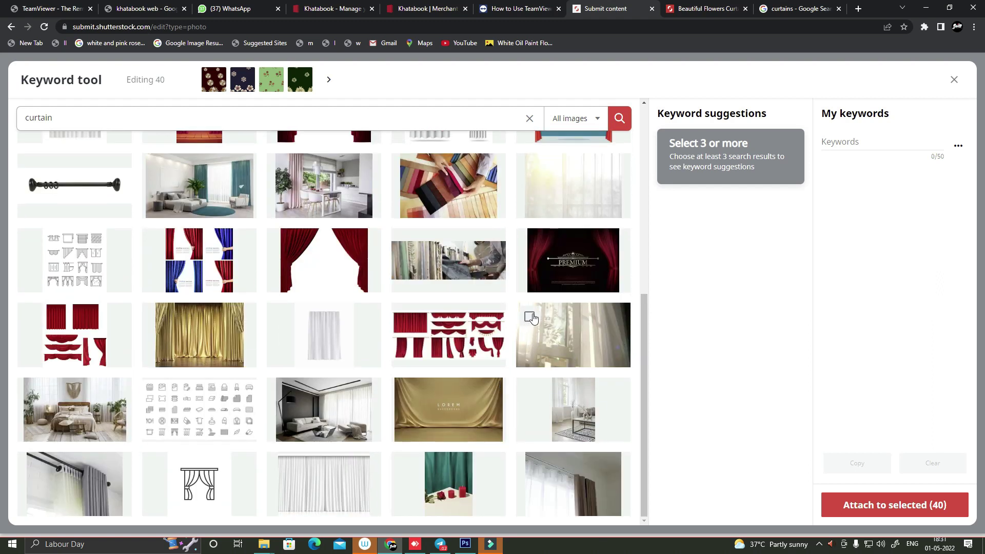
pyautogui.click(65, 465)
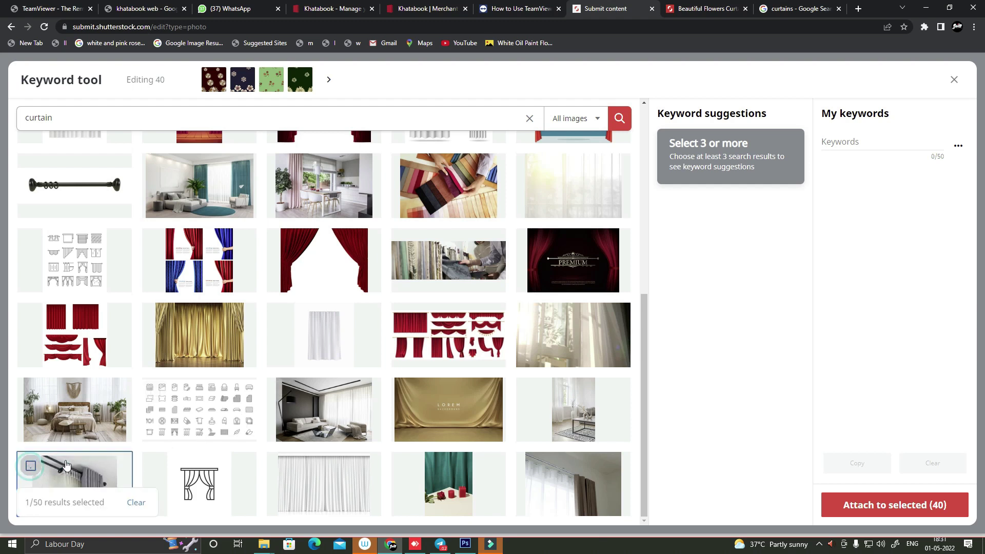
pyautogui.click(280, 465)
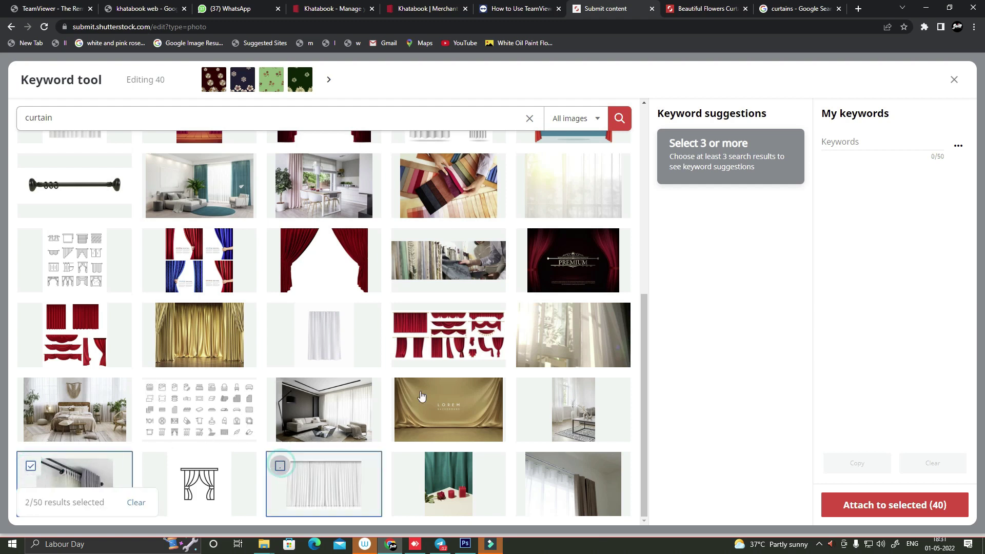
pyautogui.click(529, 317)
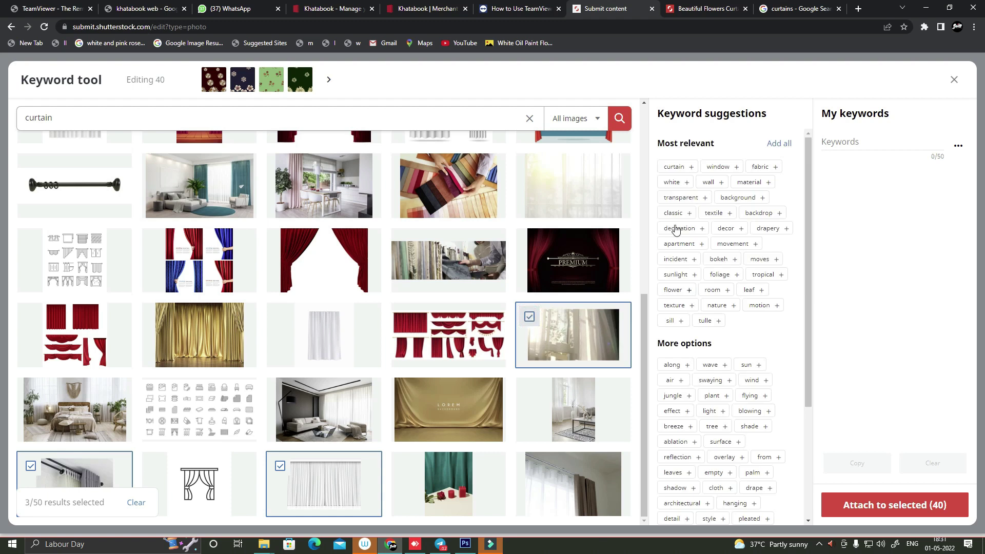
pyautogui.click(779, 143)
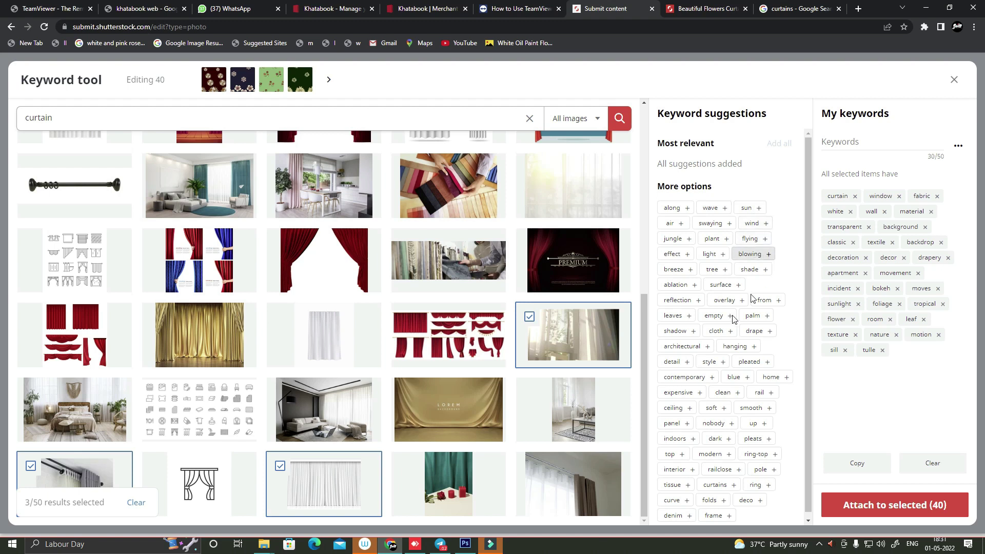
pyautogui.click(687, 362)
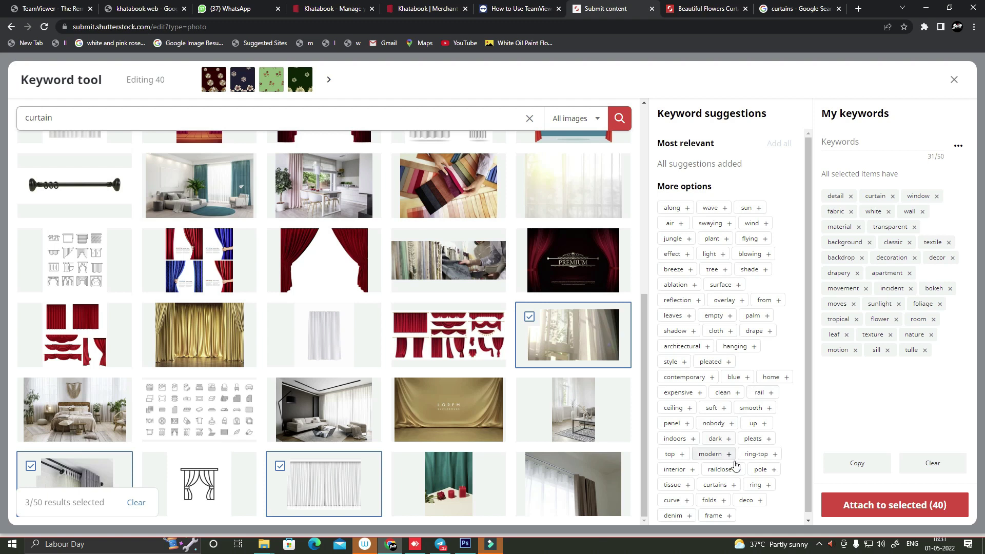
pyautogui.scroll(-1, 805, 333)
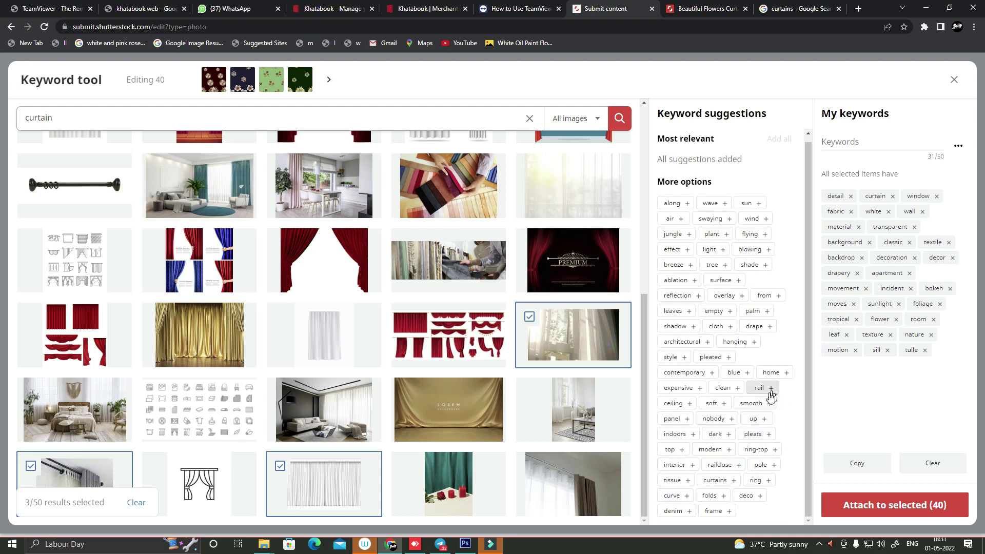
pyautogui.click(783, 373)
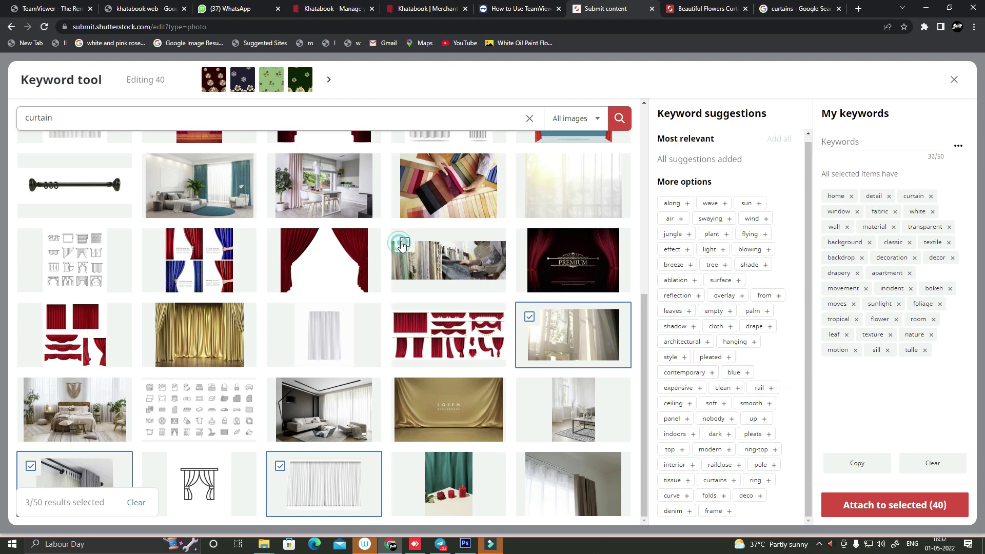
# - Add keywords from four more curtain images and attach all 47 to the 40 images
pyautogui.click(395, 248)
pyautogui.click(155, 242)
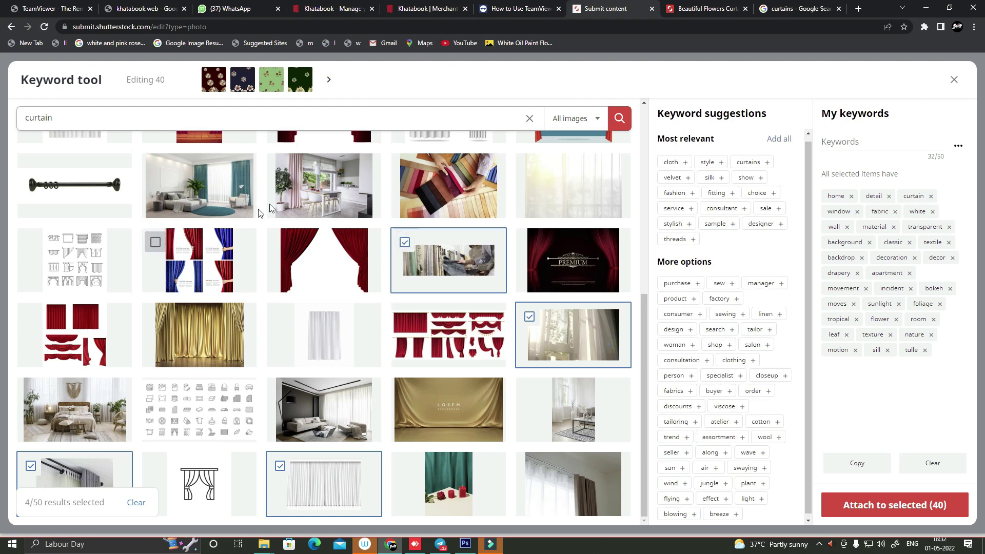
pyautogui.click(280, 168)
pyautogui.click(154, 169)
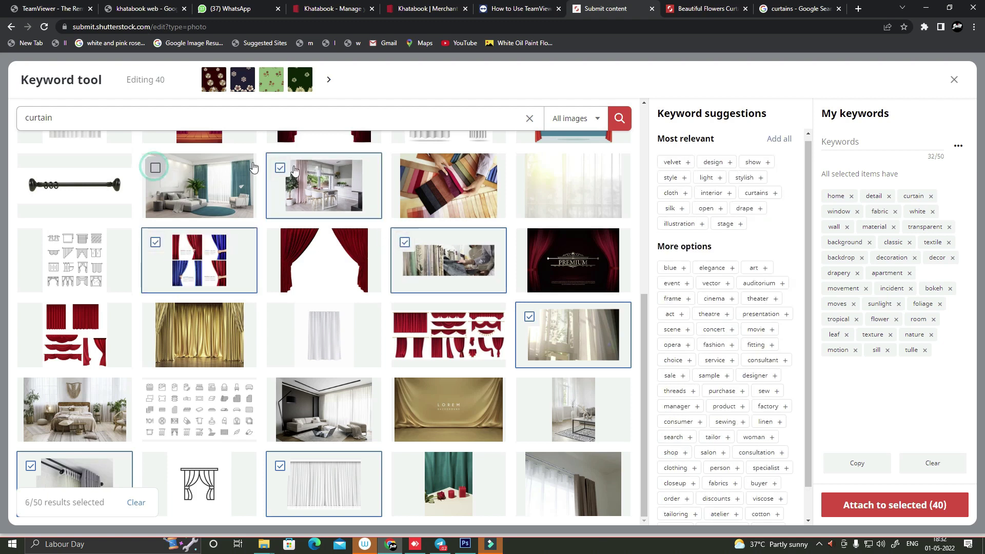
pyautogui.click(788, 143)
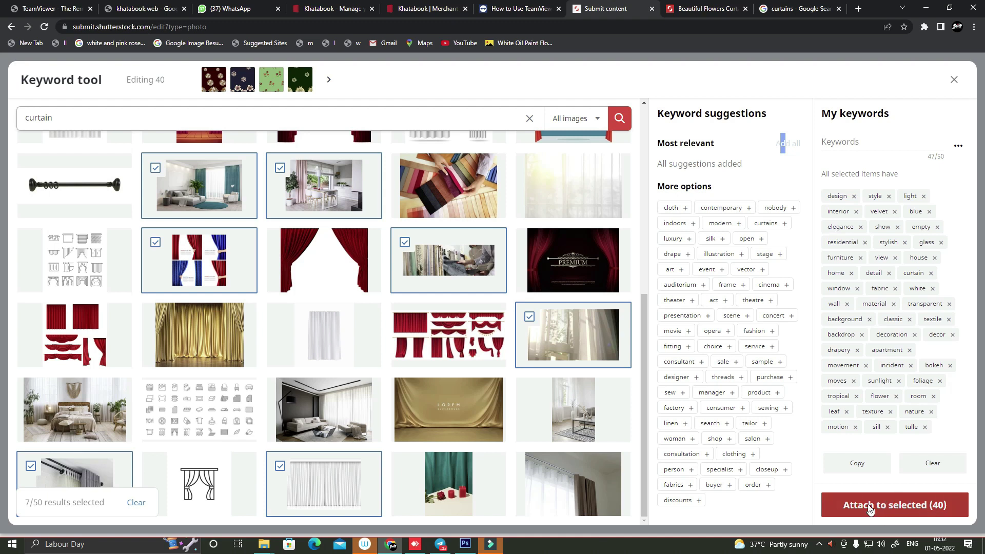
pyautogui.click(872, 509)
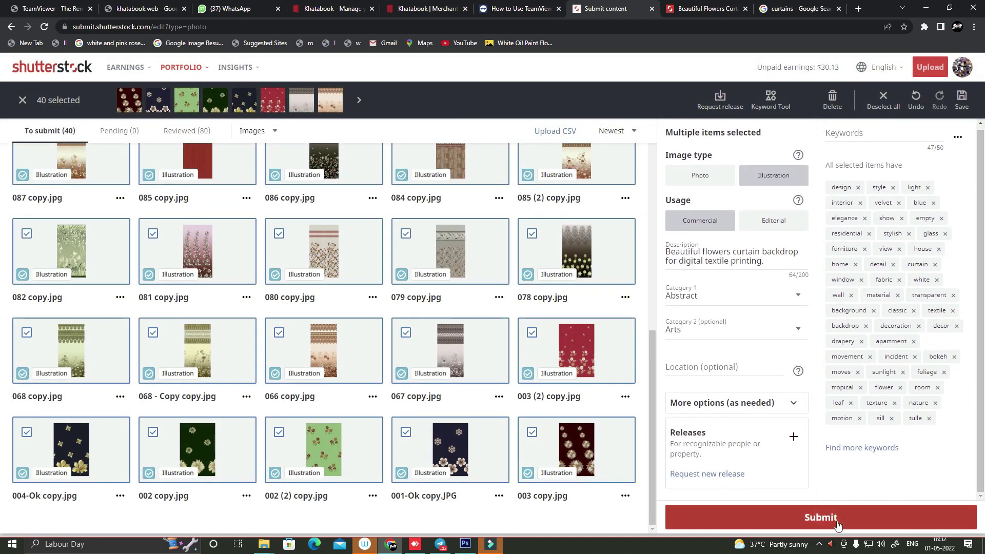
# - Submit all 40 images so To submit shows 0 and all are Pending
pyautogui.click(814, 513)
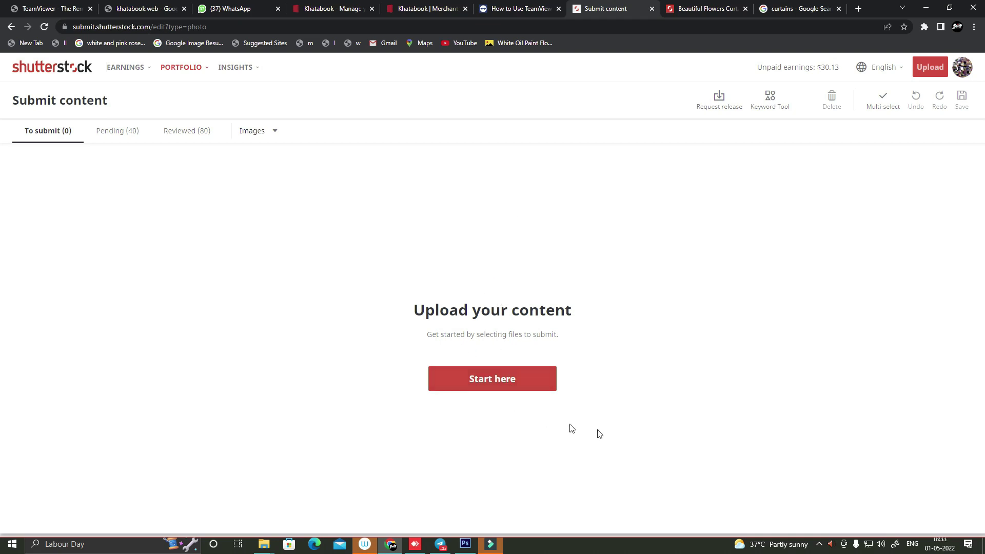
pyautogui.click(819, 544)
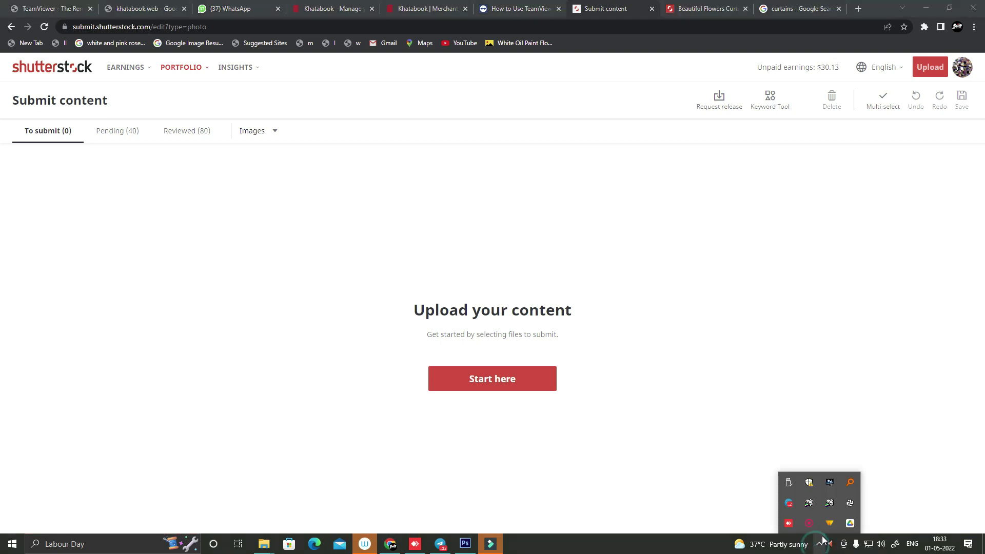
pyautogui.click(809, 522)
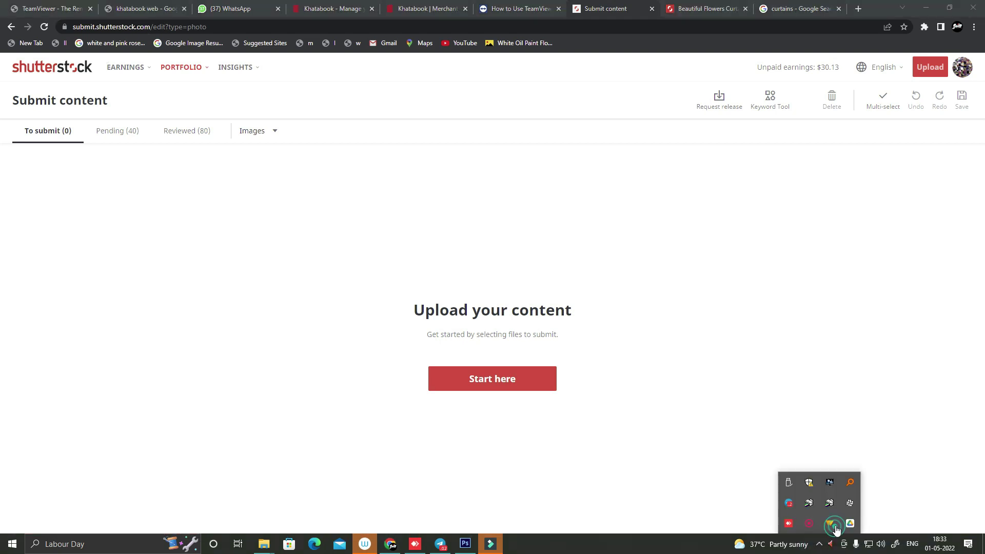